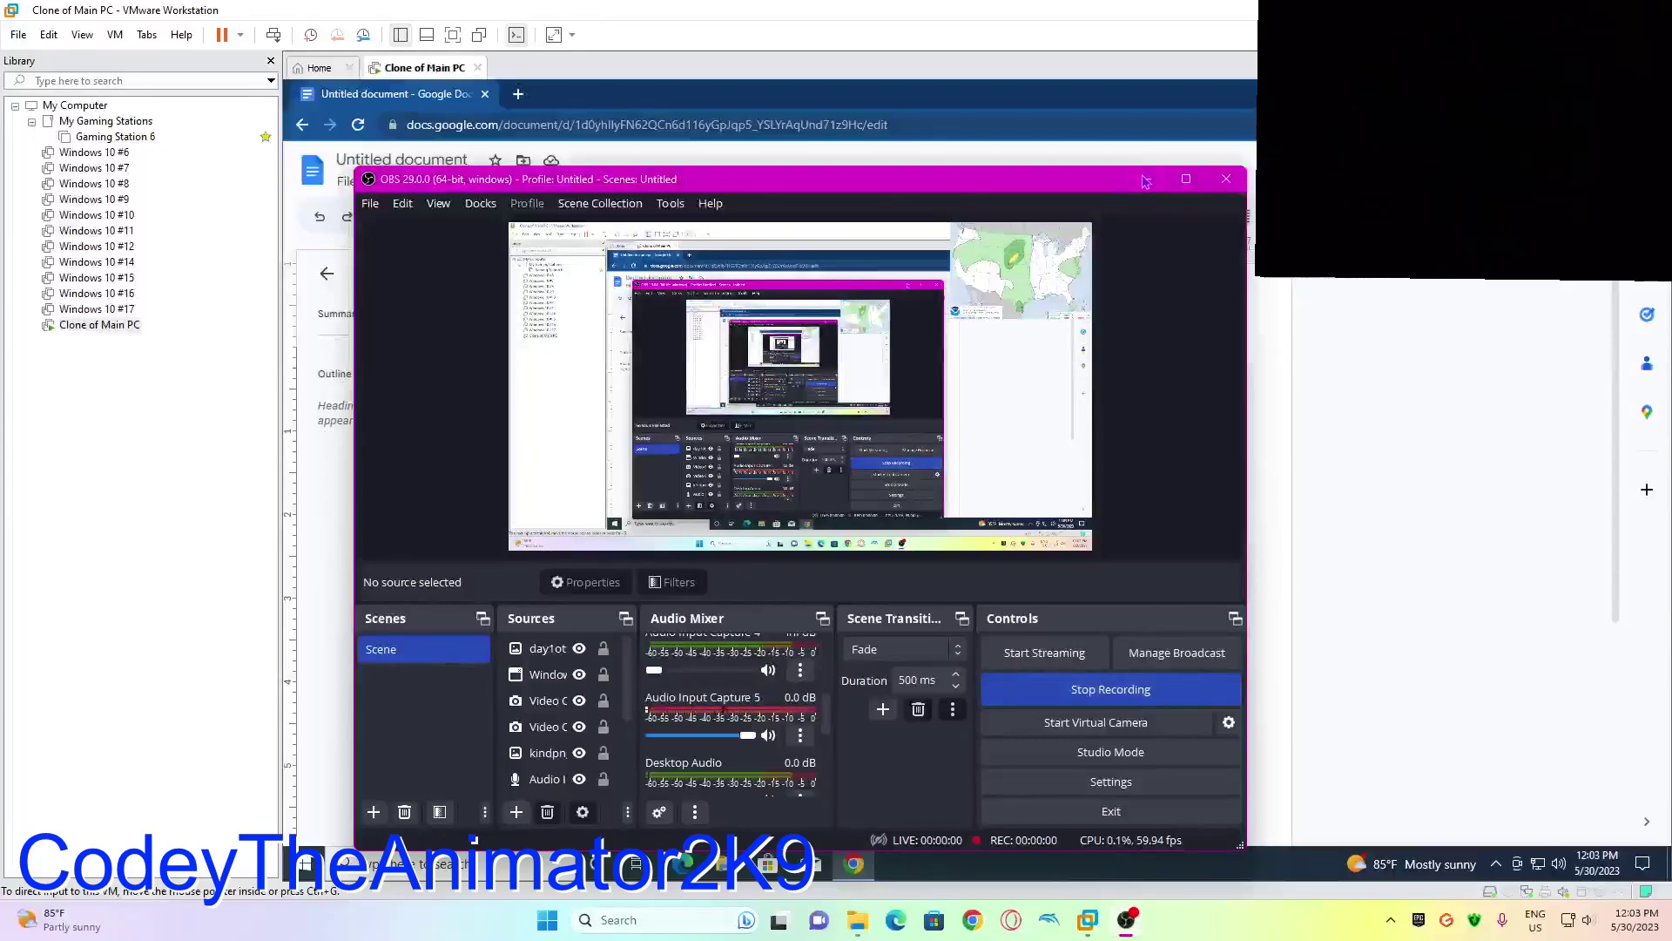
Step: Minimize OBS and put the virtual machine in exclusive full-screen mode, showing the download-links document
left_click(1145, 181)
left_click(453, 35)
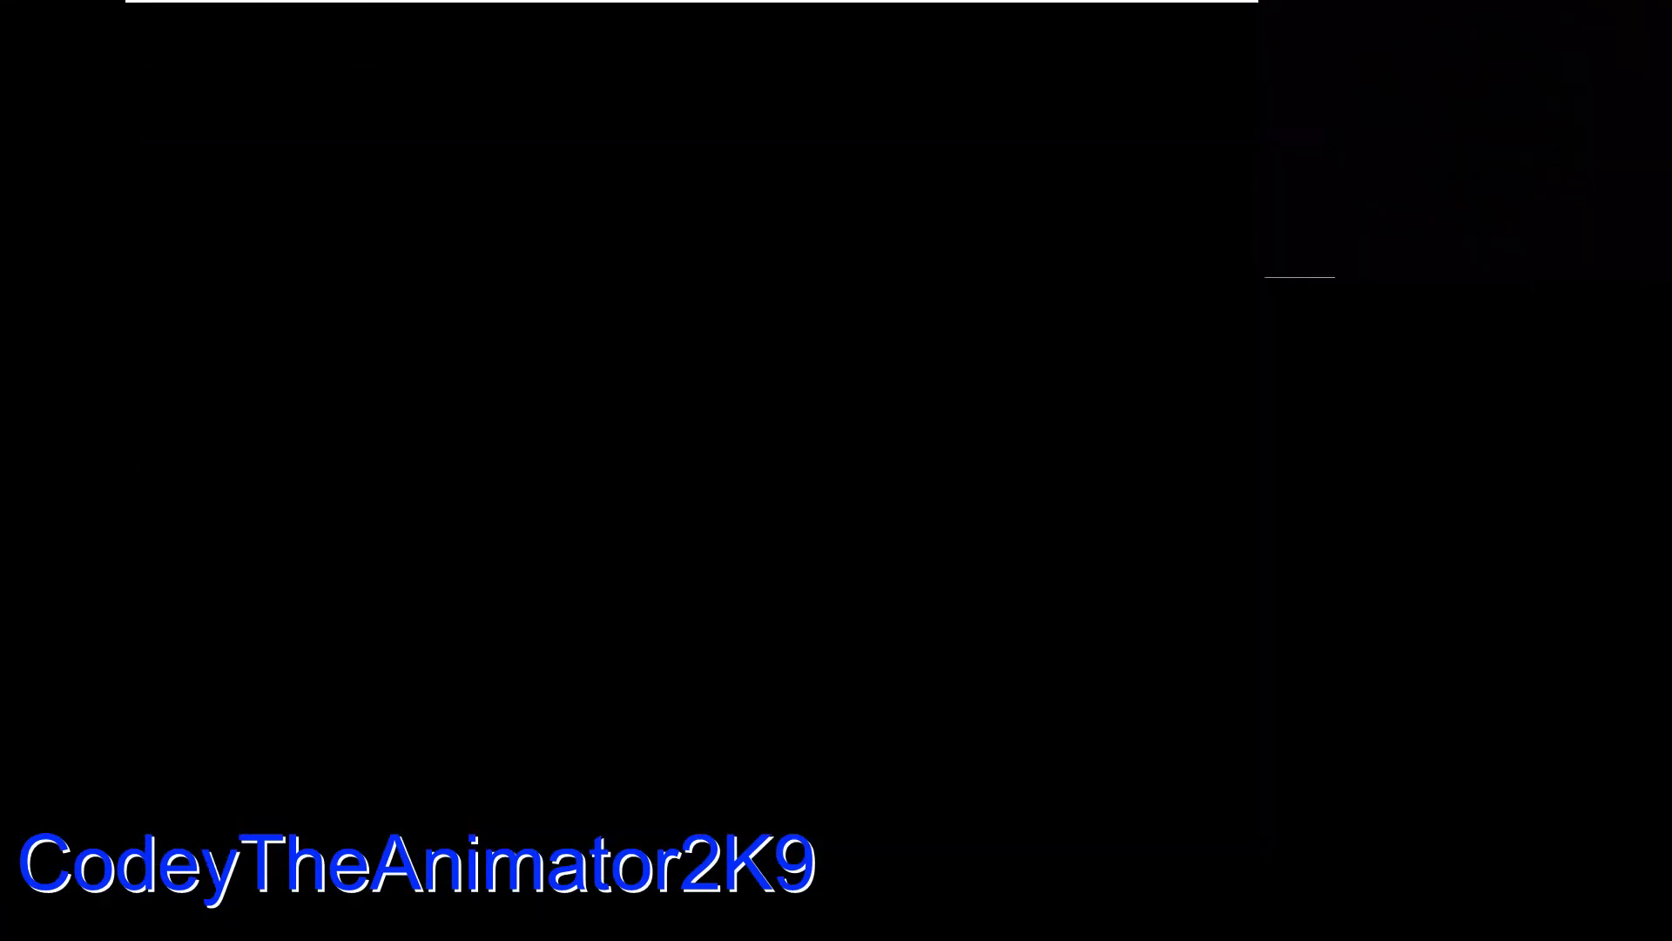
mouse_move(340, 9)
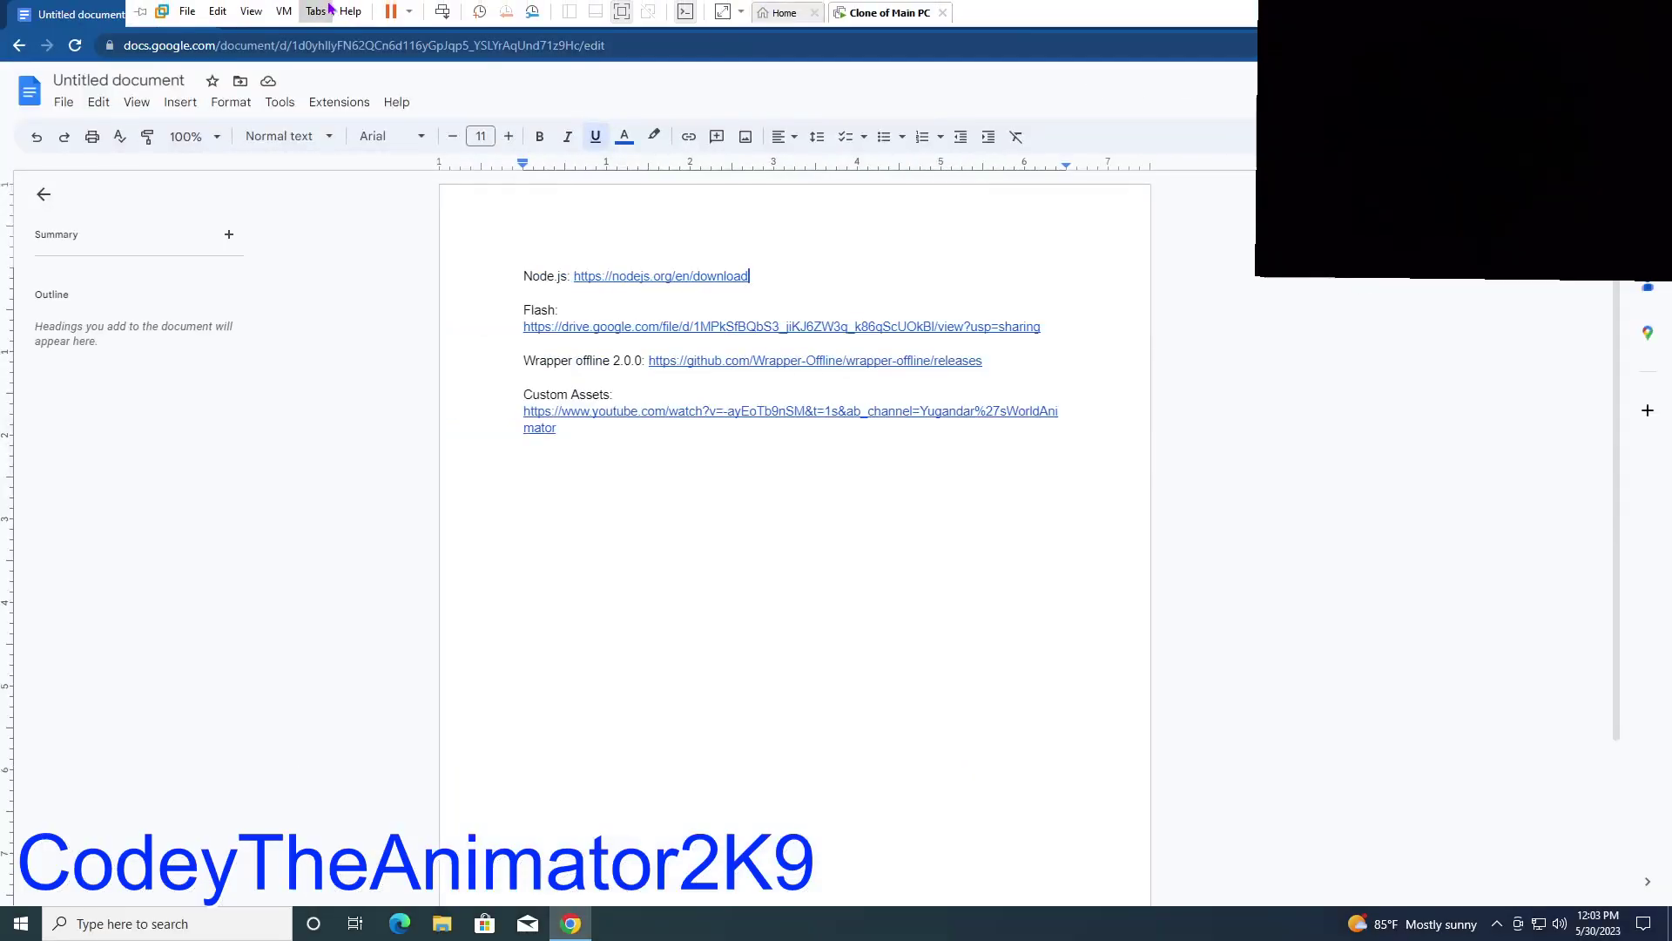
left_click(251, 11)
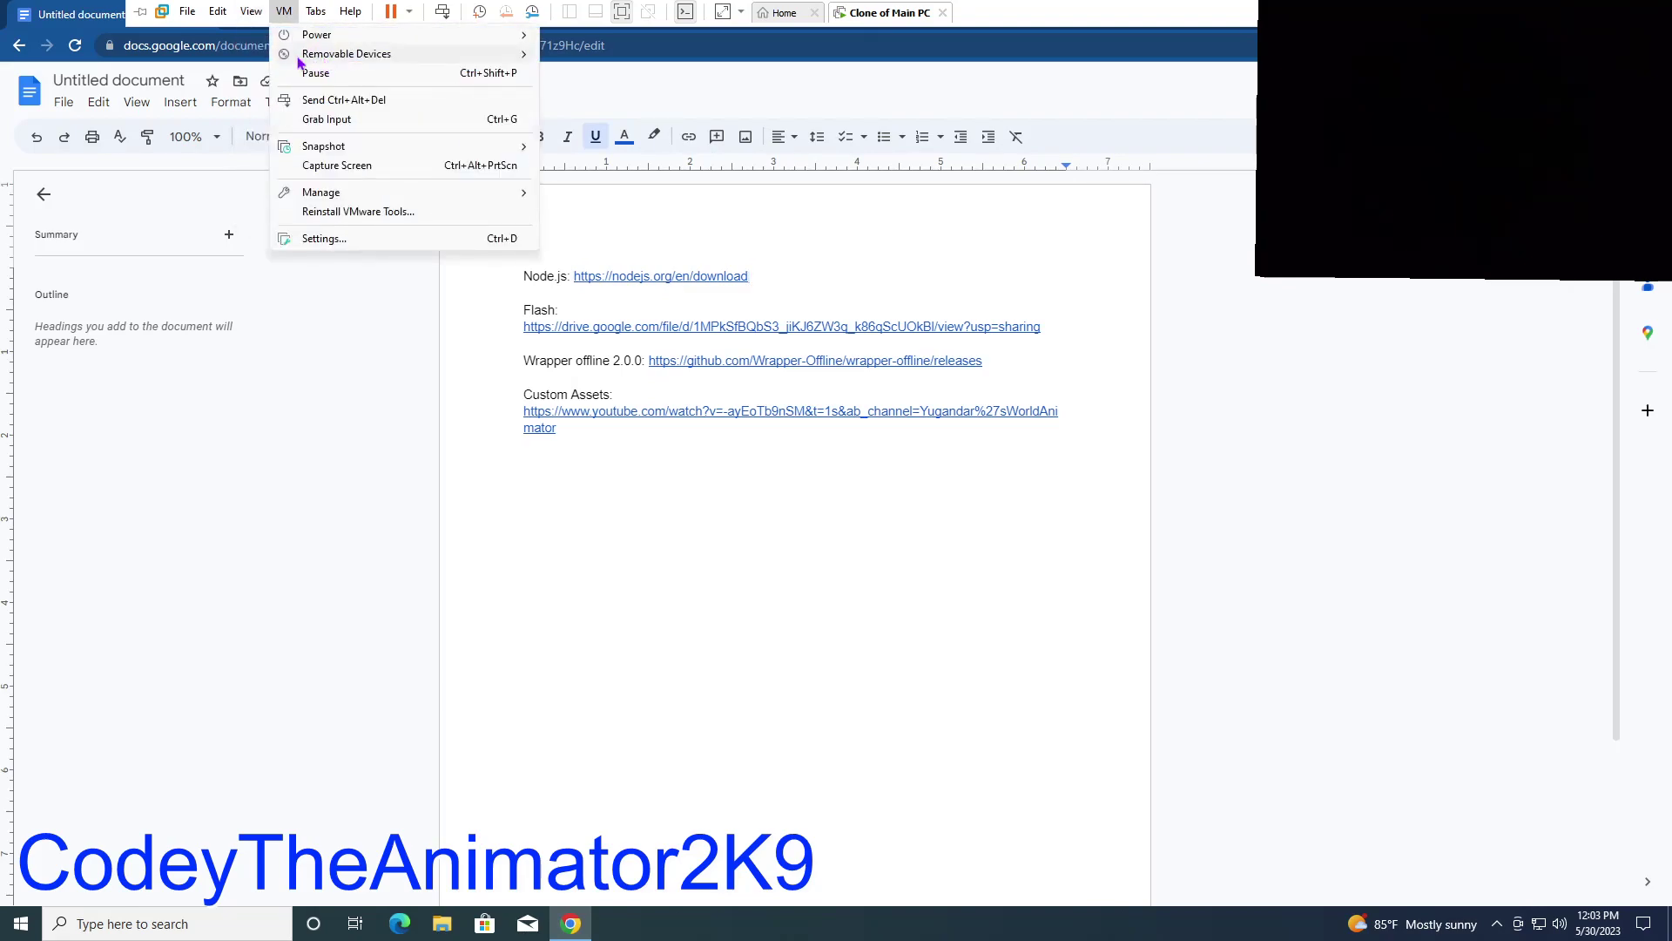
left_click(271, 54)
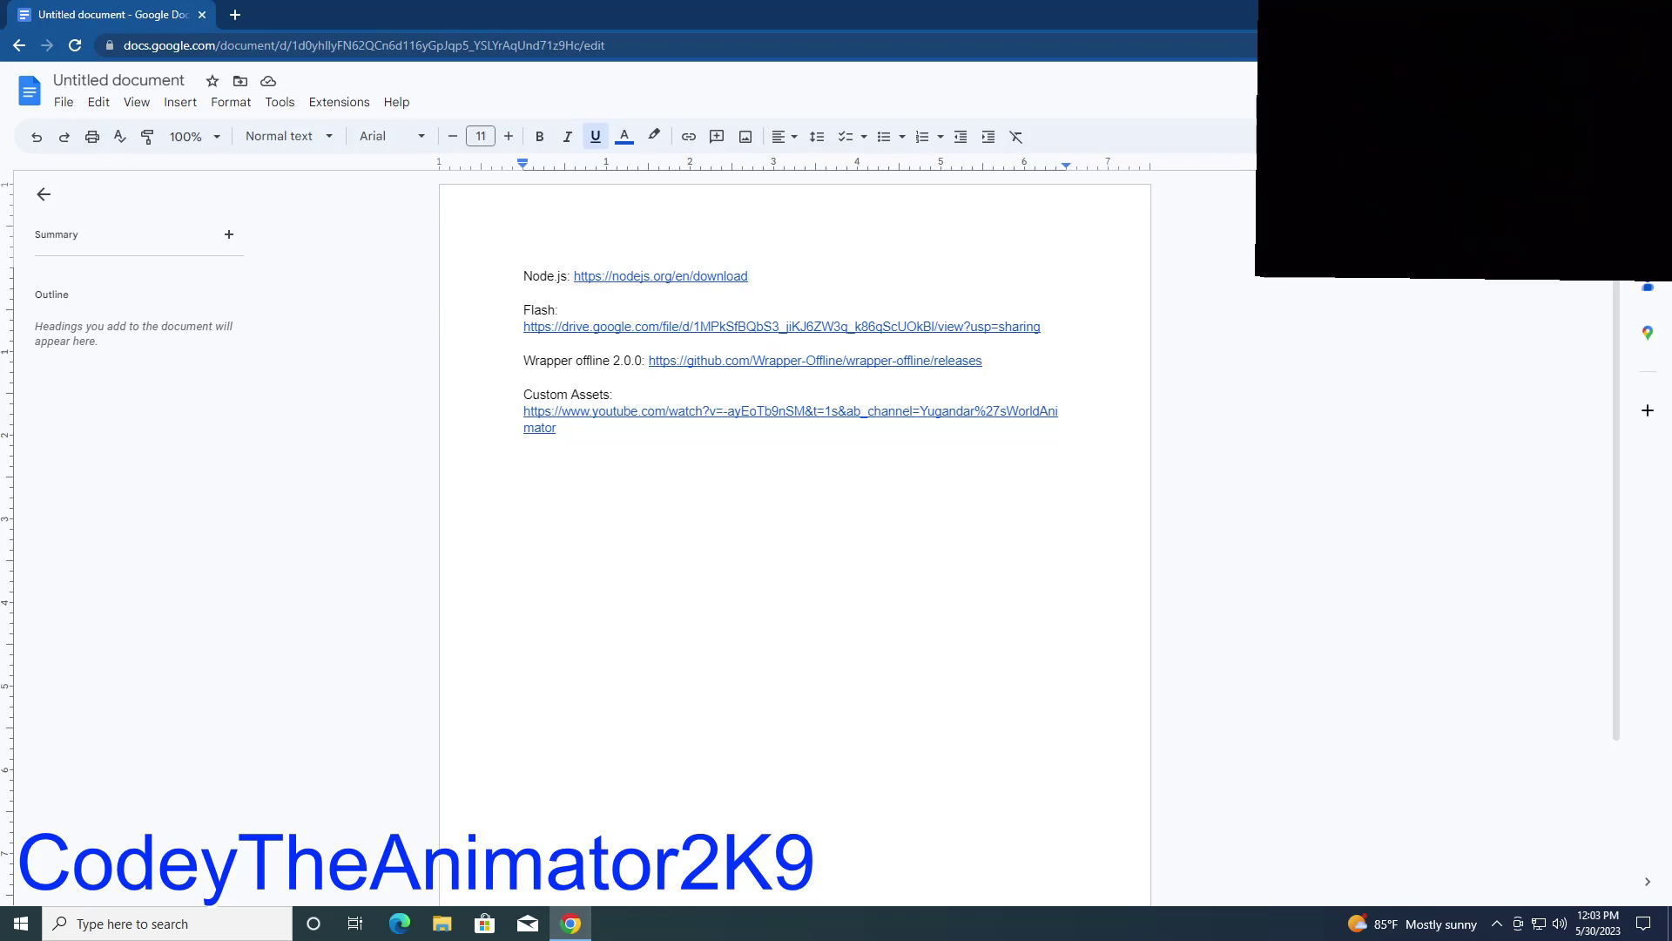
Step: Preview where the Node.js download link in the document leads
left_click_drag(679, 35, 784, 2)
right_click(673, 277)
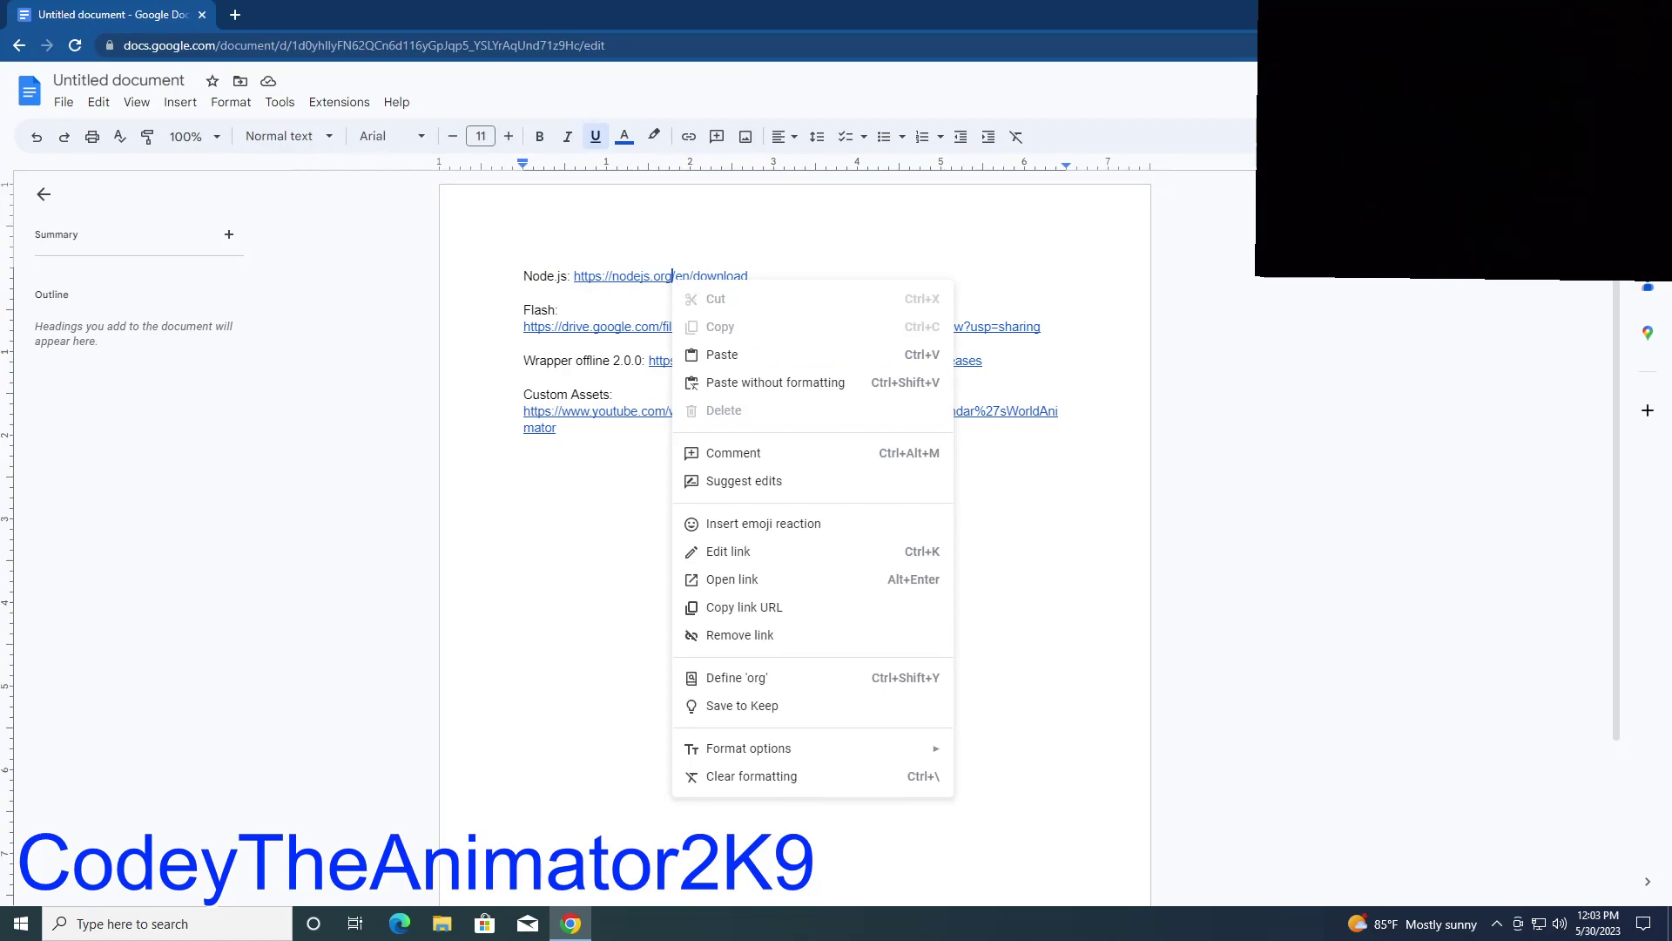
left_click(650, 276)
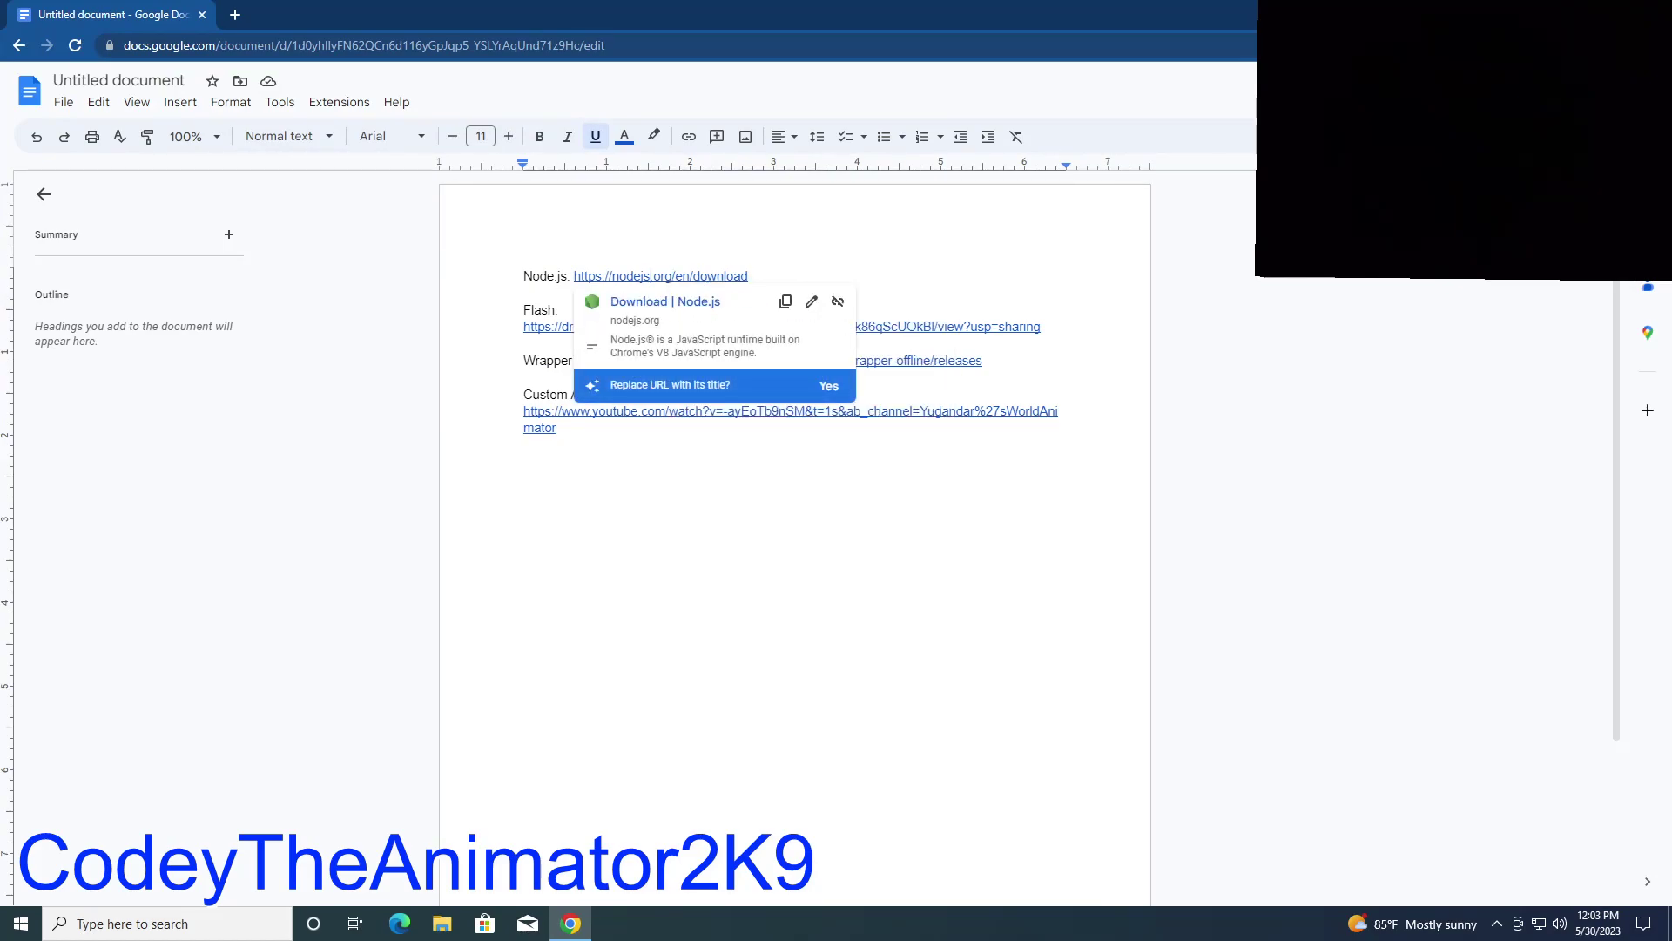
left_click(523, 293)
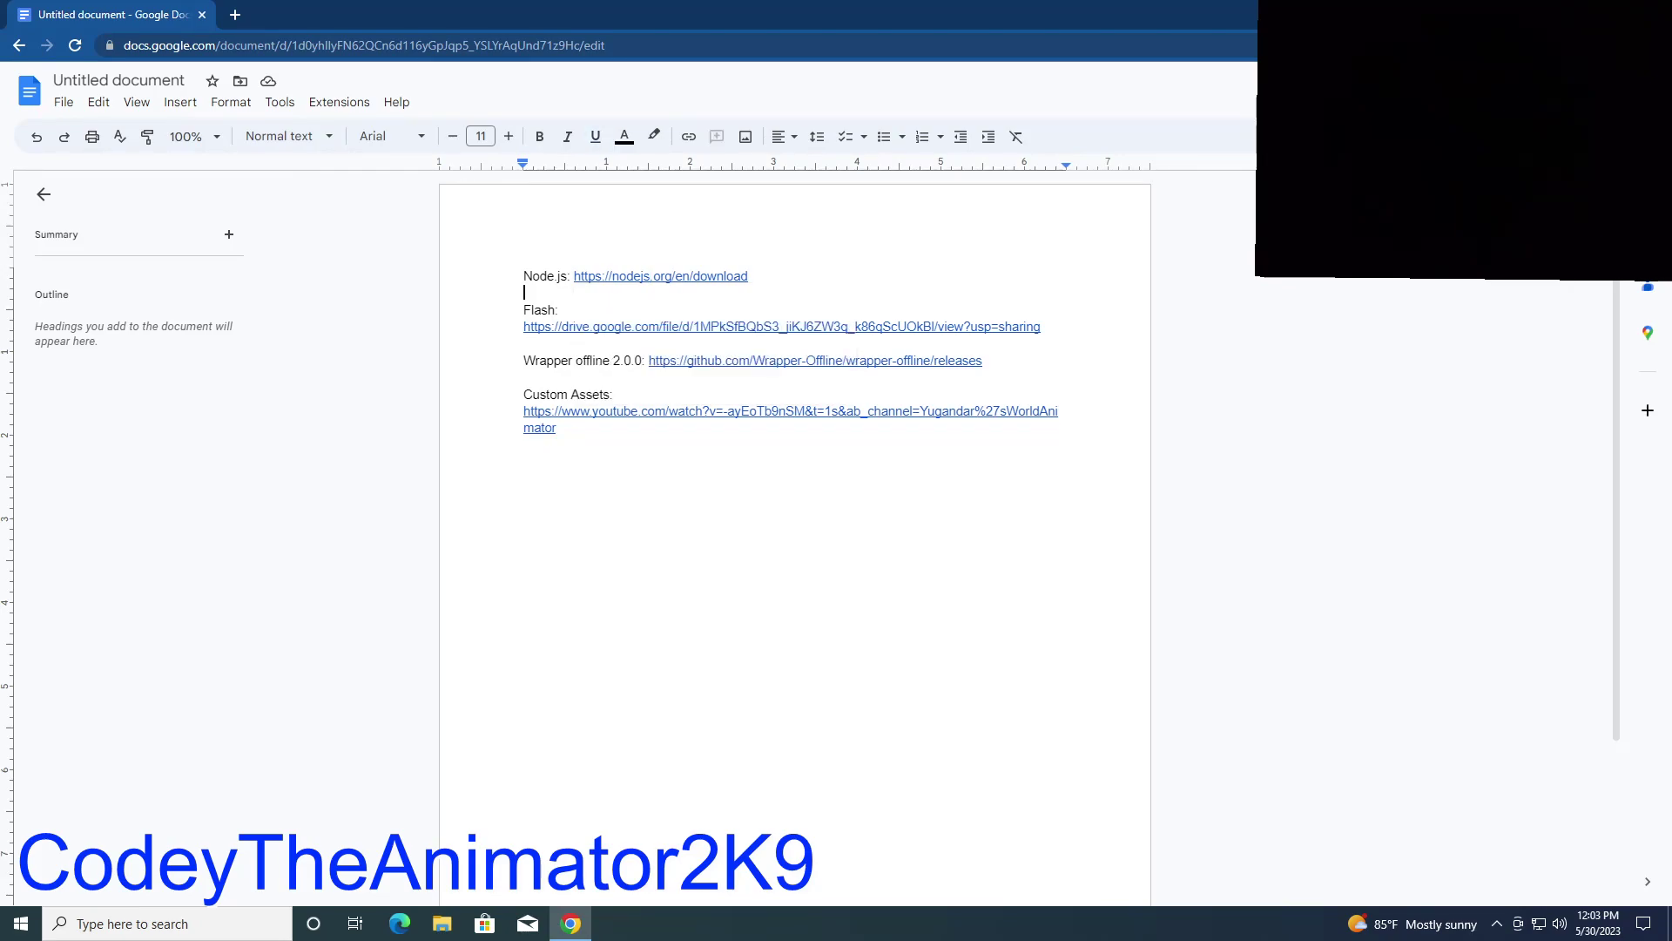
Step: Open the nodejs.org/en/download link in a new tab
left_click(525, 310)
key("shift+Down")
key("shift+Down")
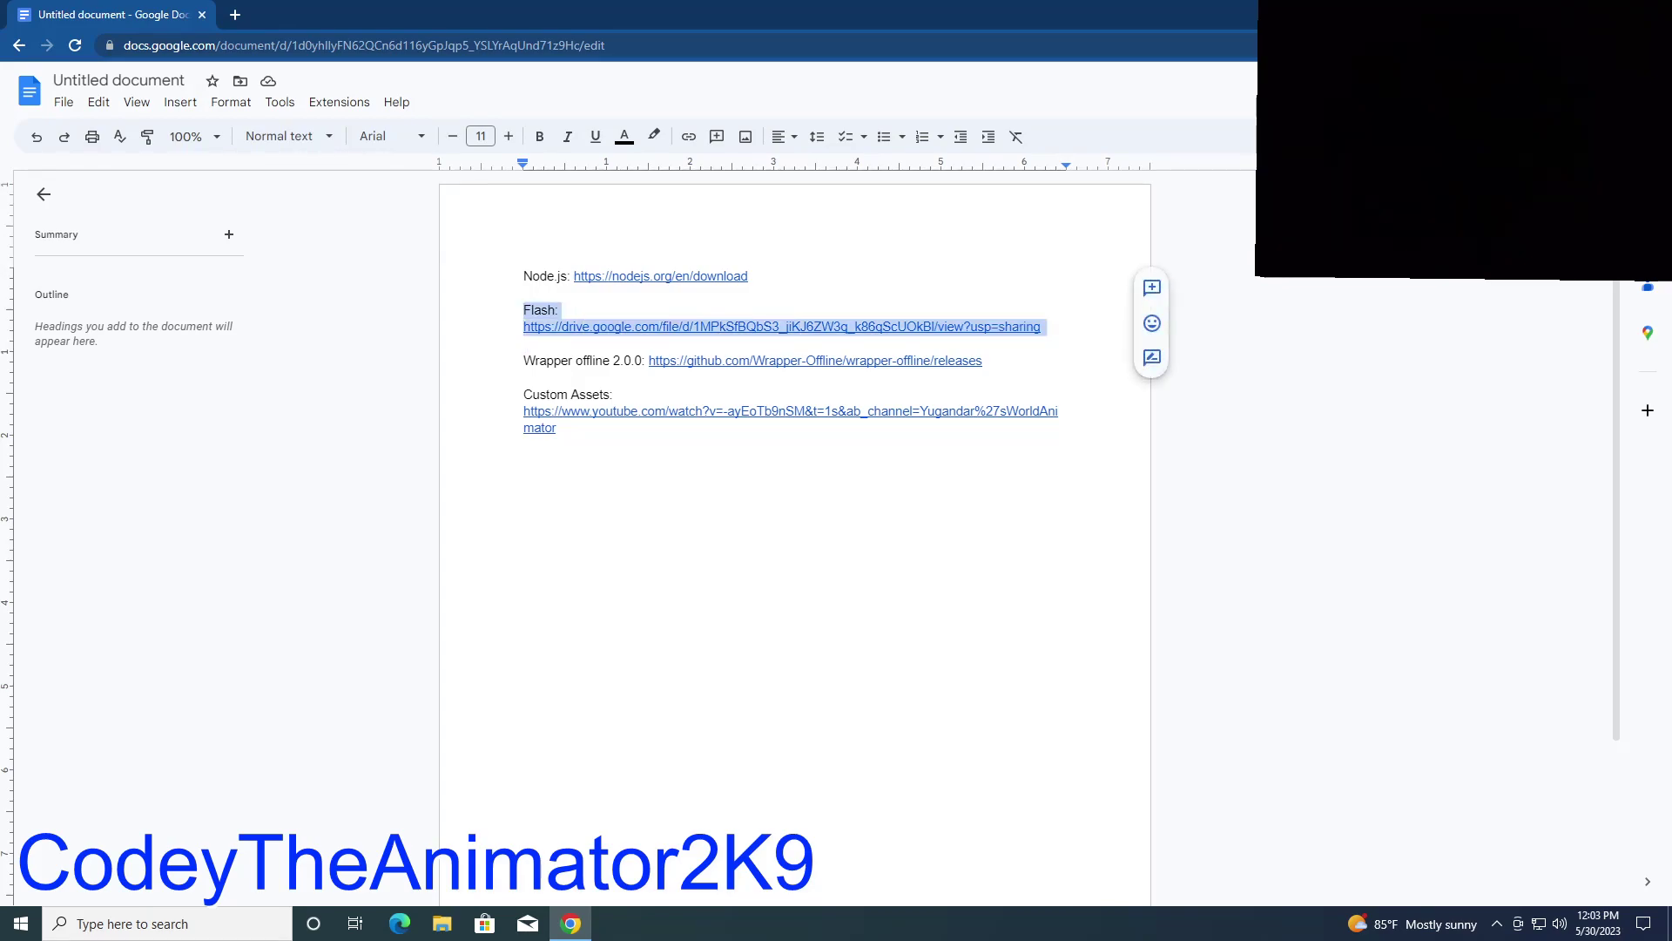
left_click(524, 310)
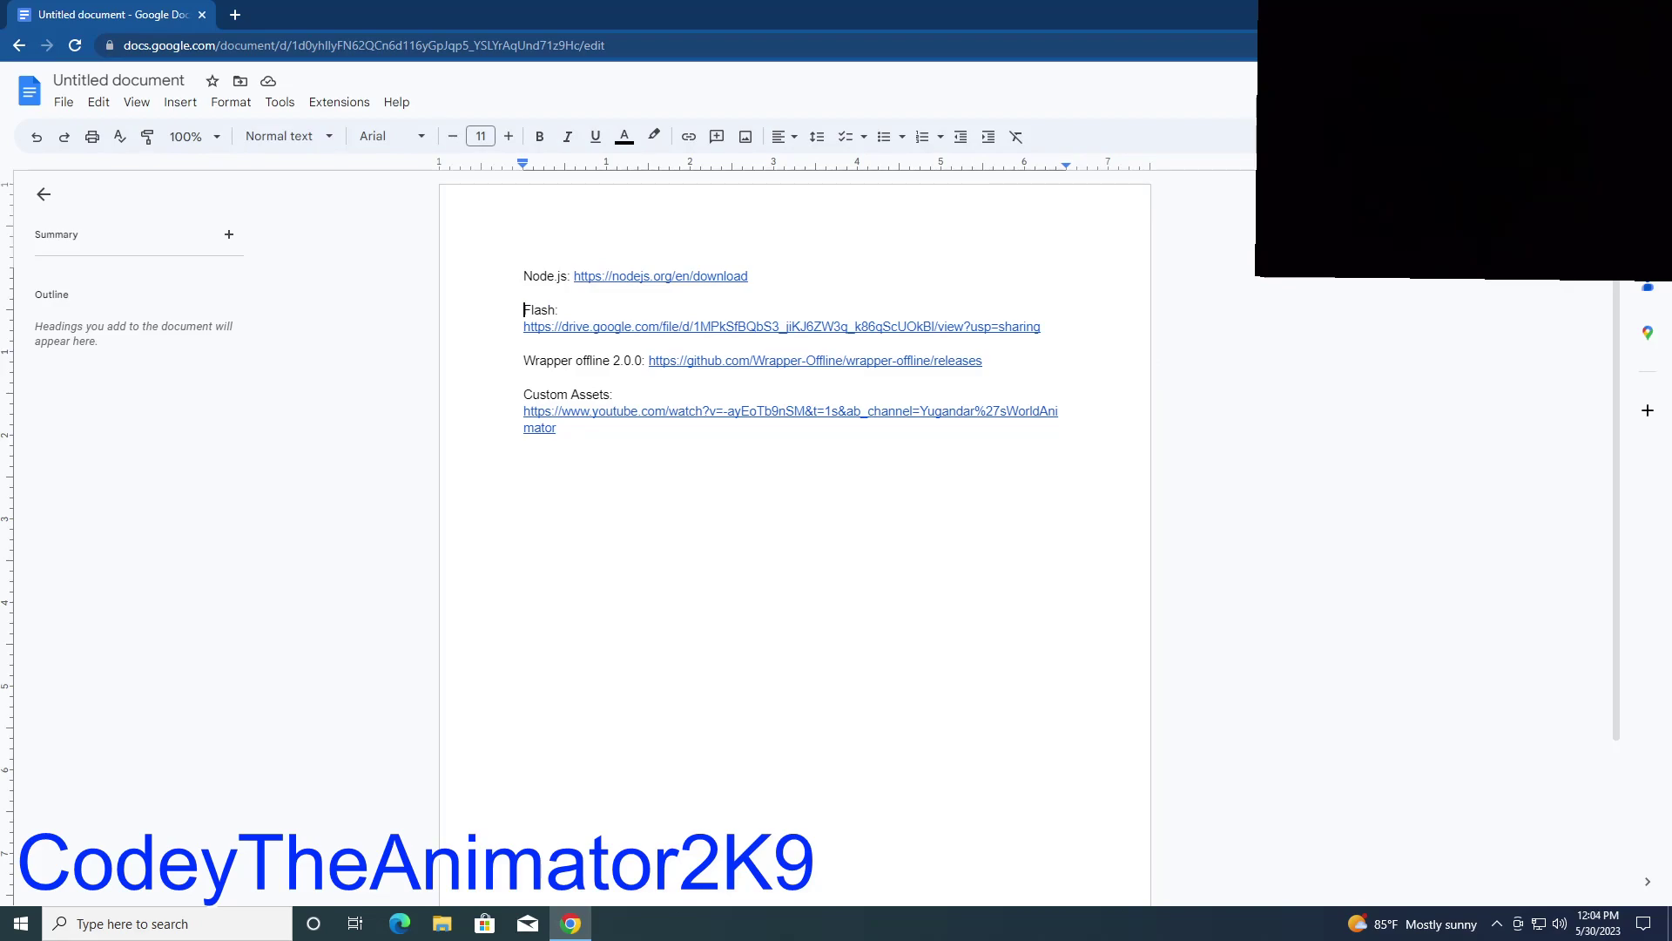
right_click(655, 277)
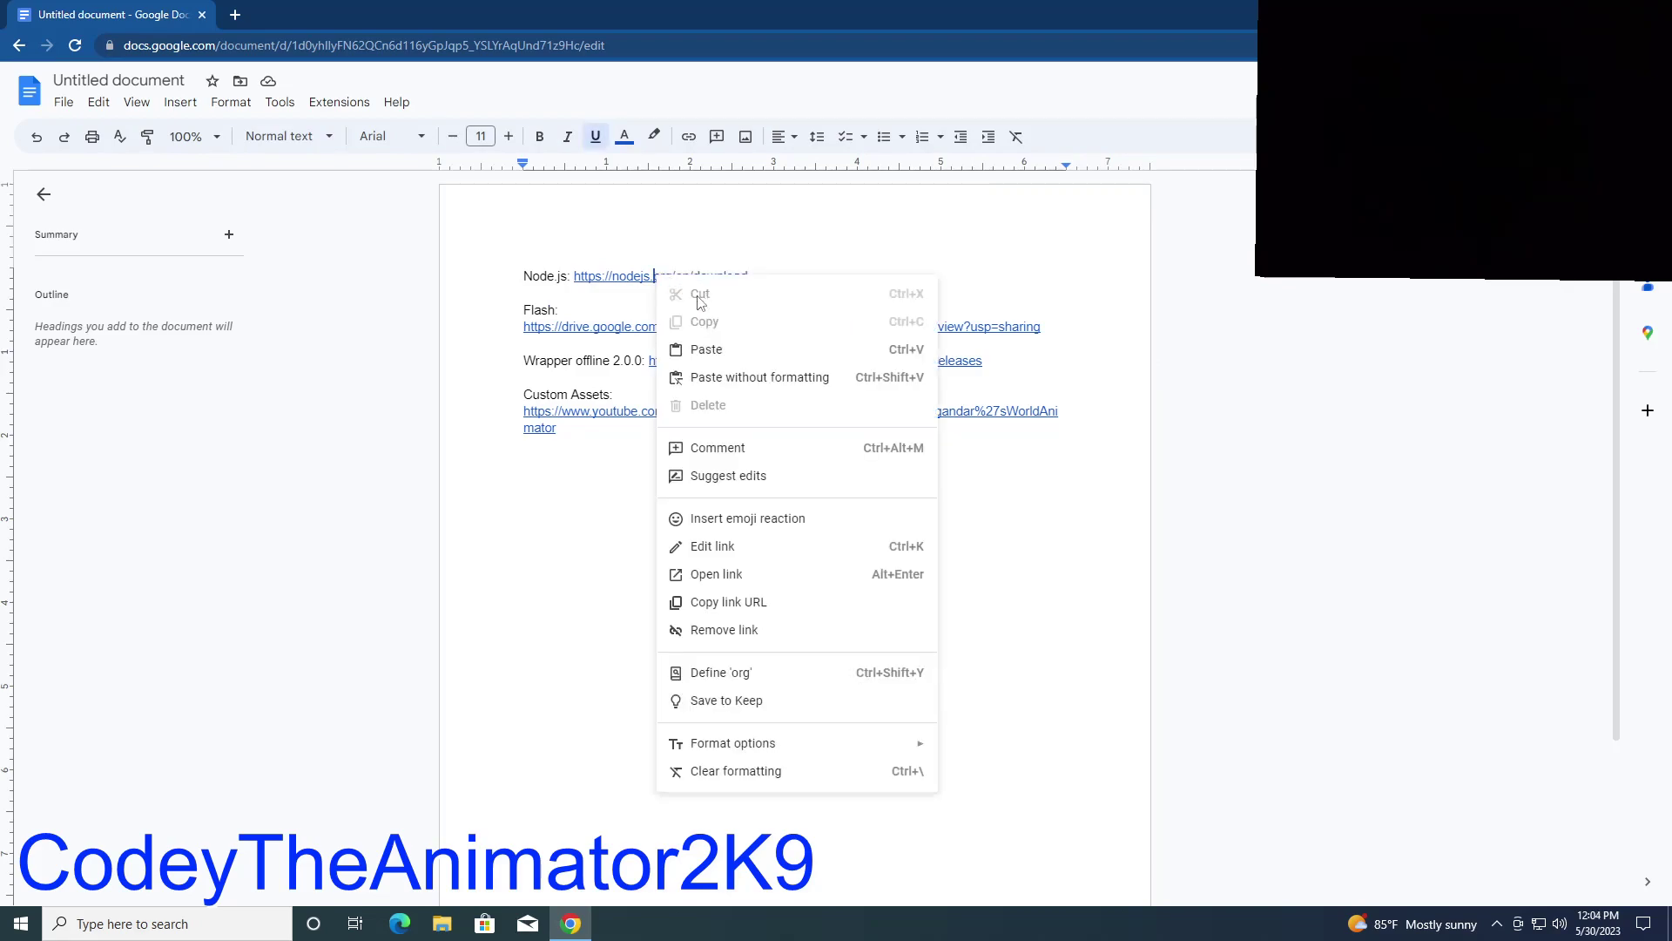
left_click(717, 574)
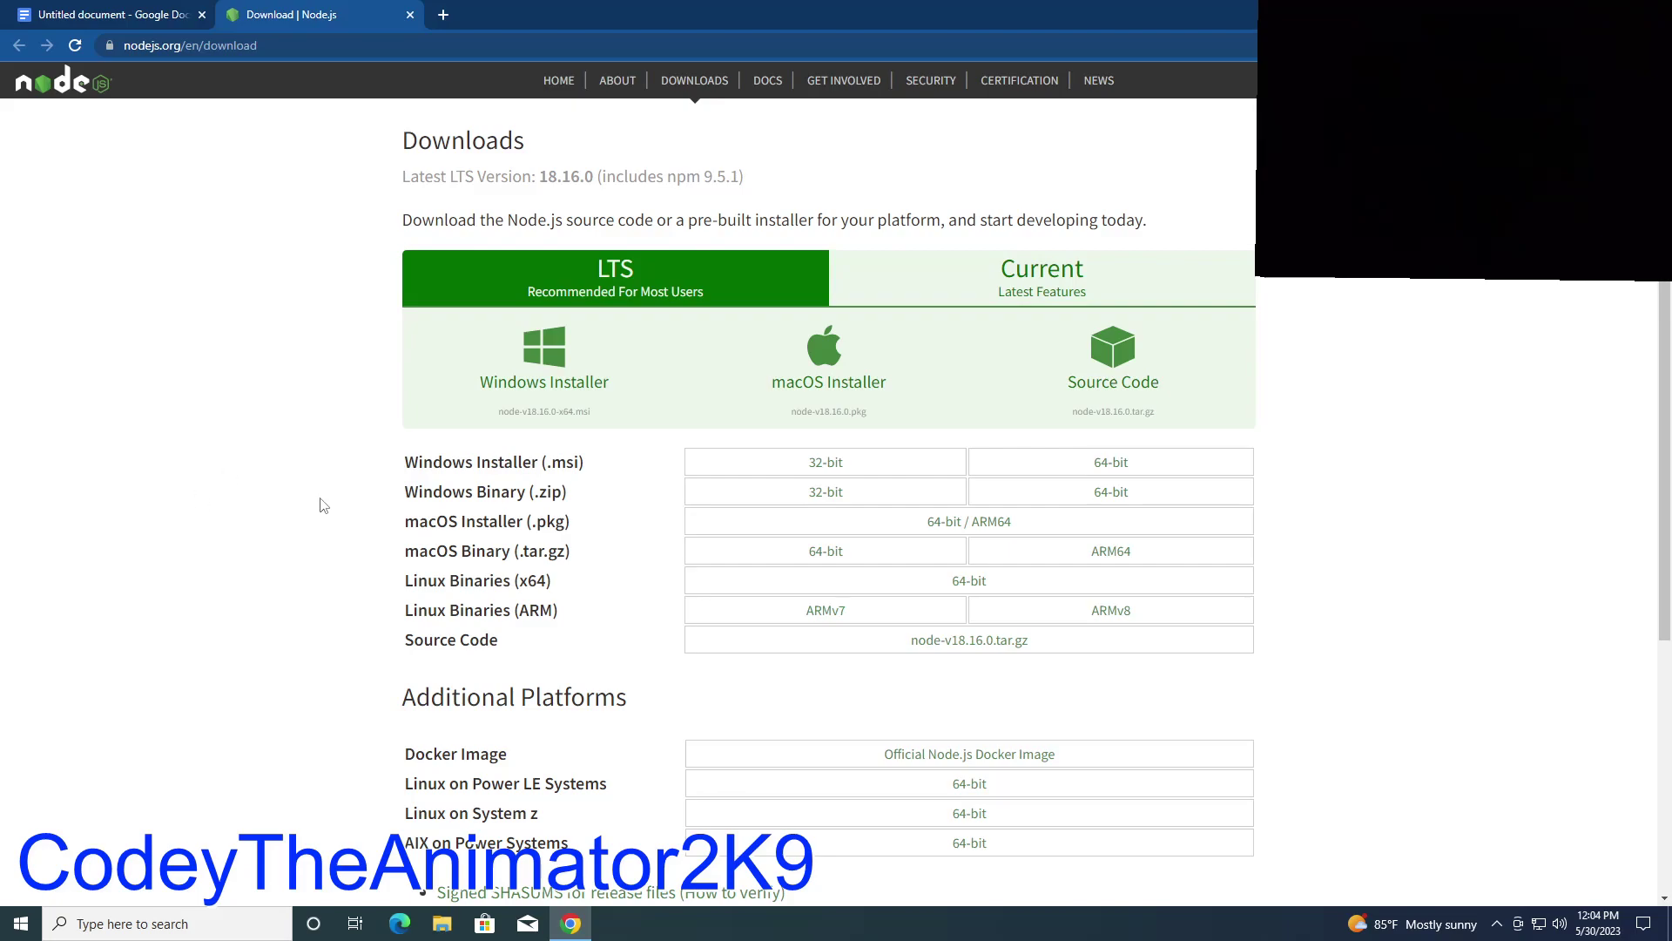
Step: Download the Node.js 18.16.0 Windows installer and keep the flagged download
left_click(544, 366)
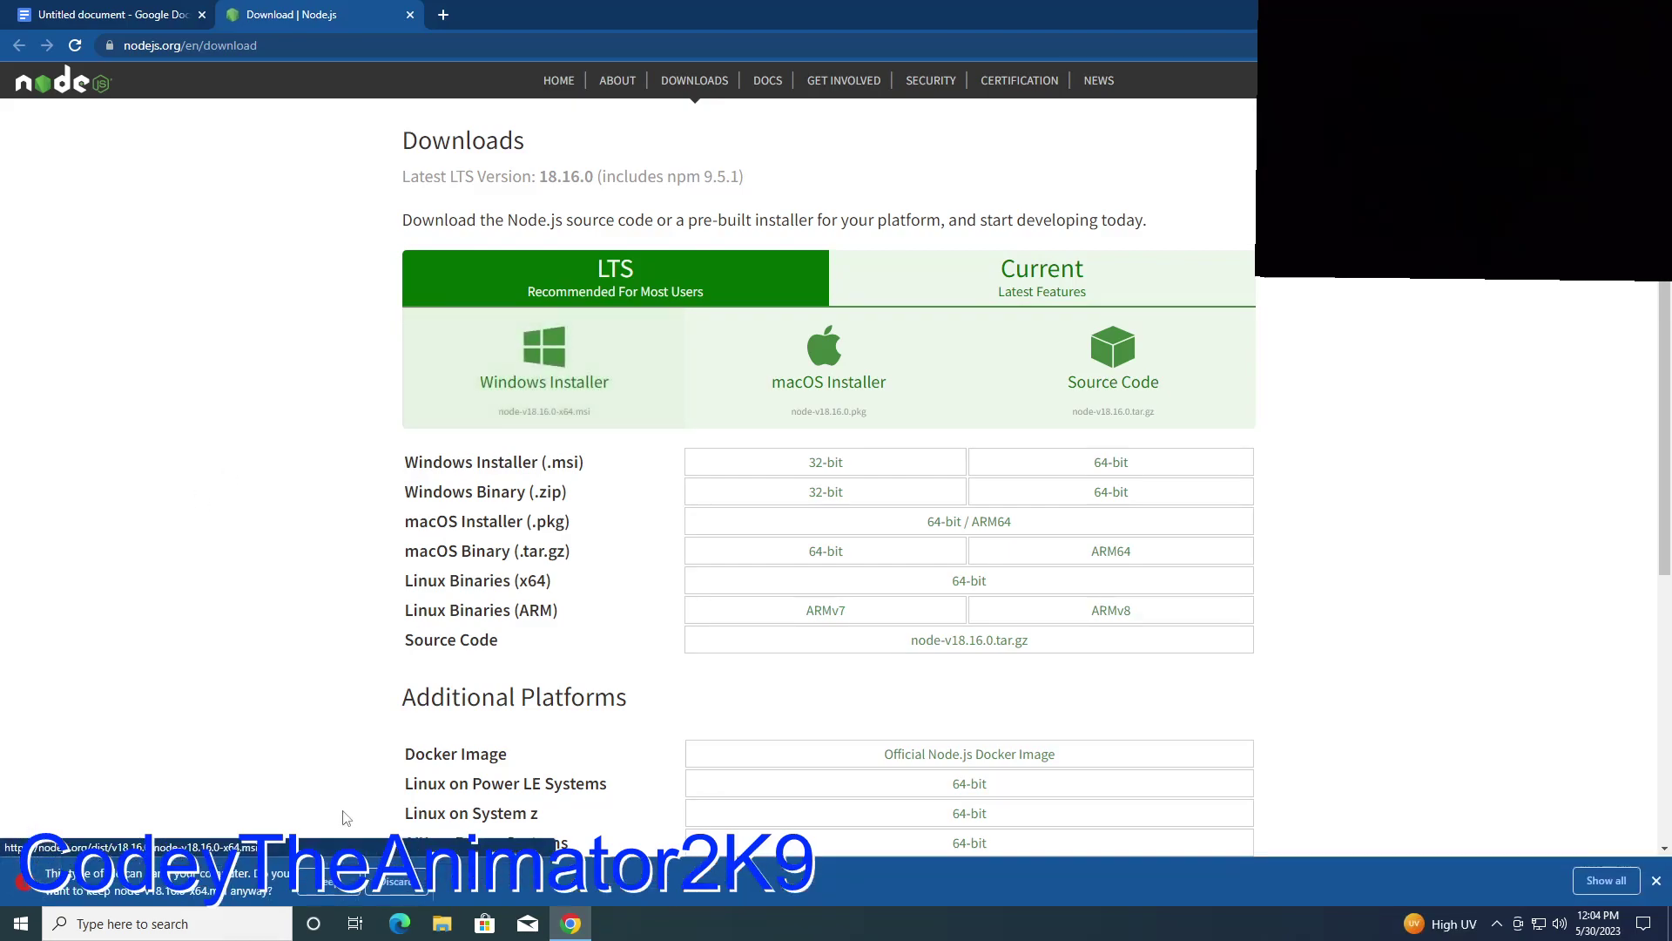
left_click(331, 887)
left_click_drag(636, 8, 828, 53)
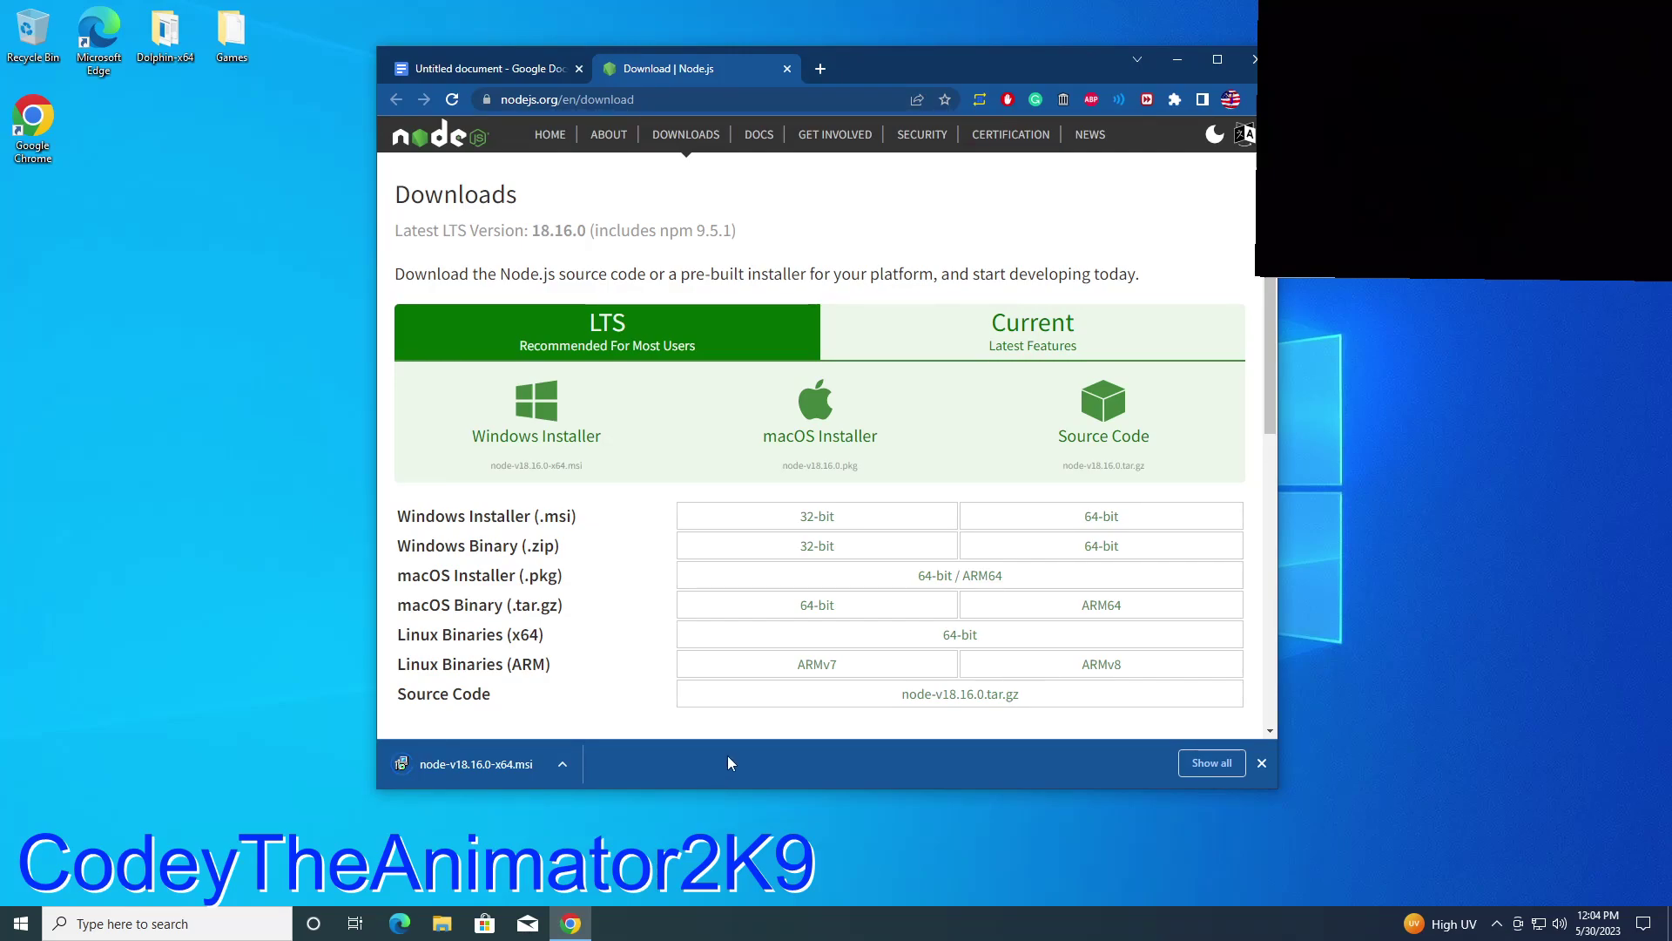
Step: Drag node-v18.16.0-x64.msi onto the desktop, dismiss the download bar, and minimize Chrome
left_click_drag(544, 754, 244, 575)
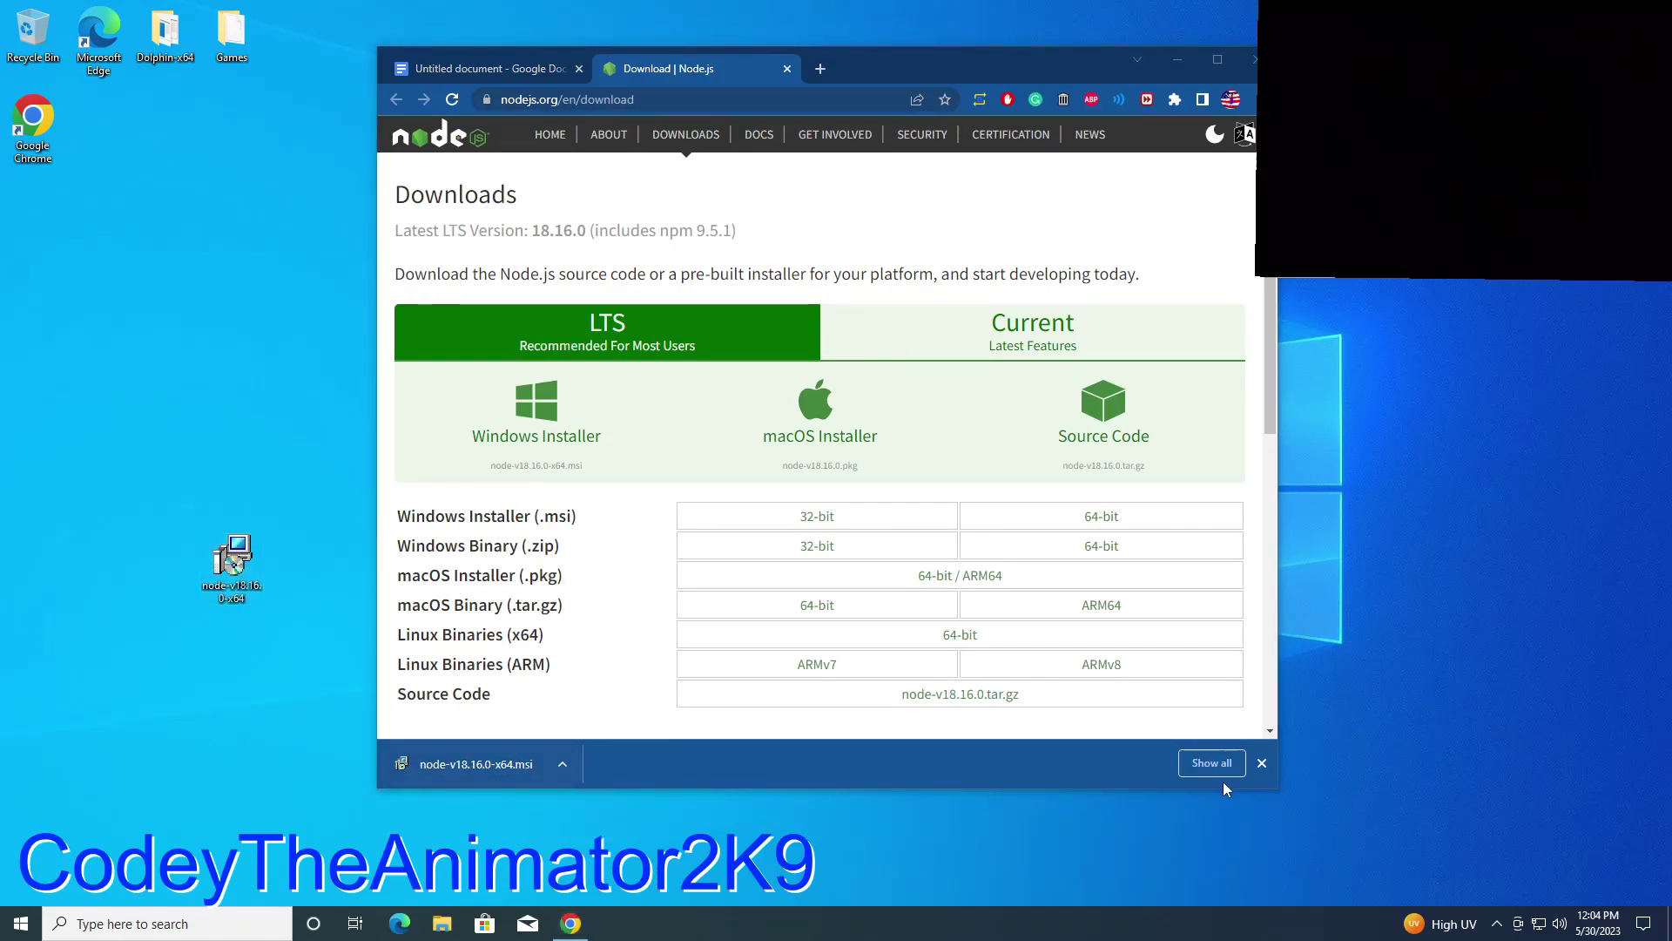
left_click(1262, 763)
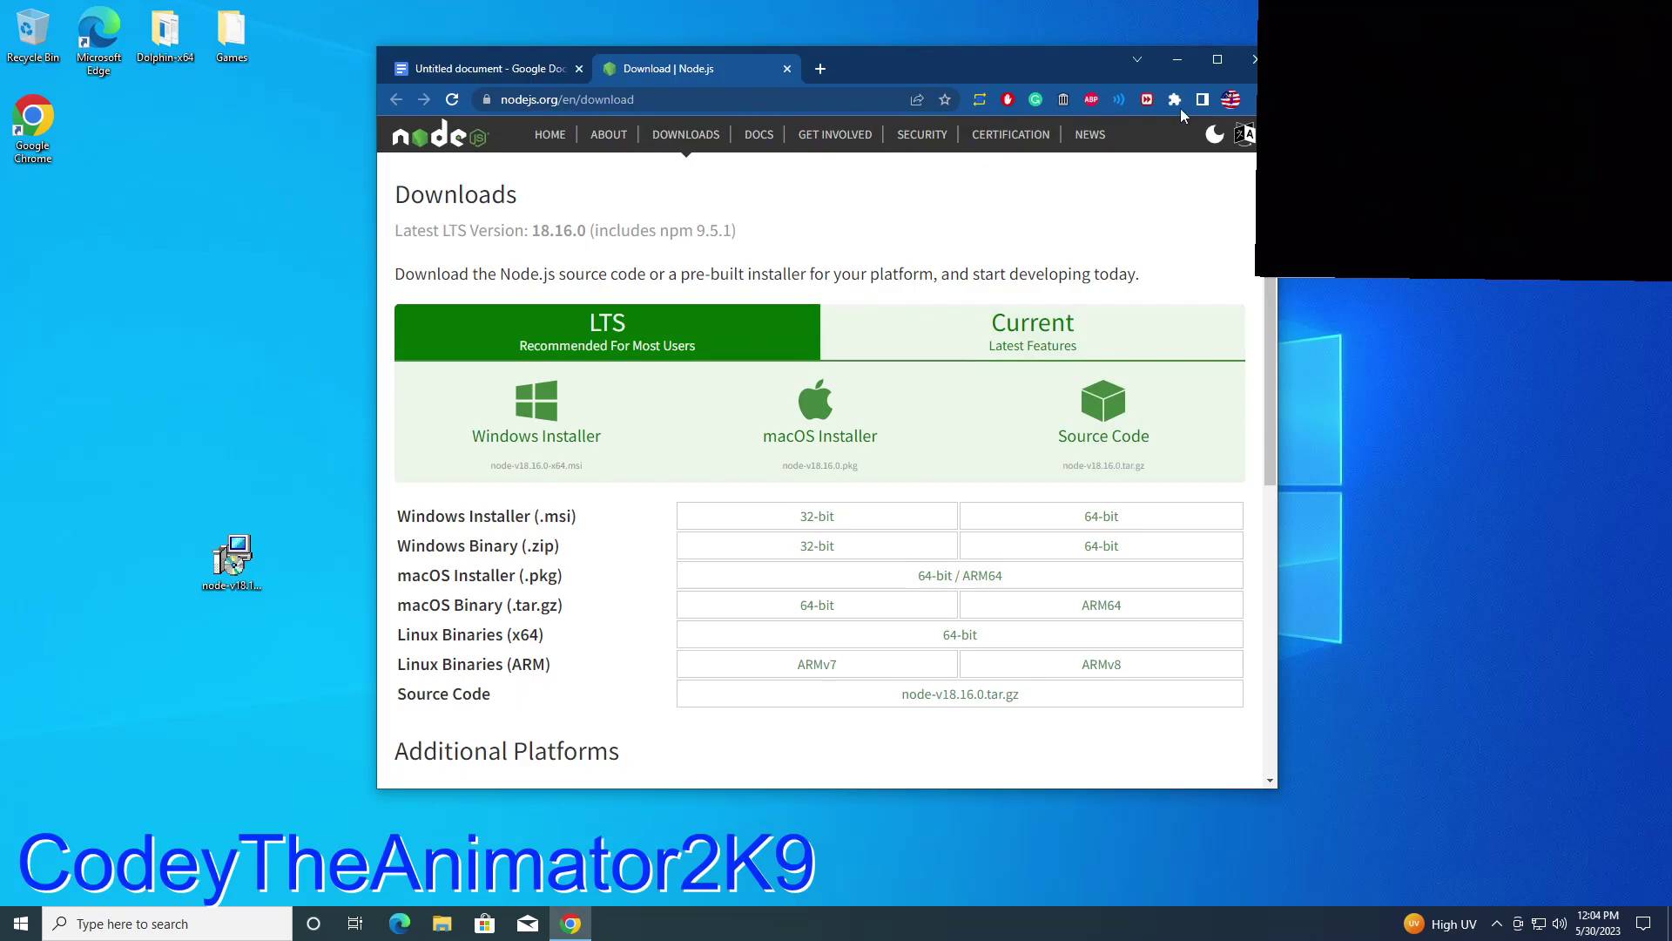
left_click(1176, 61)
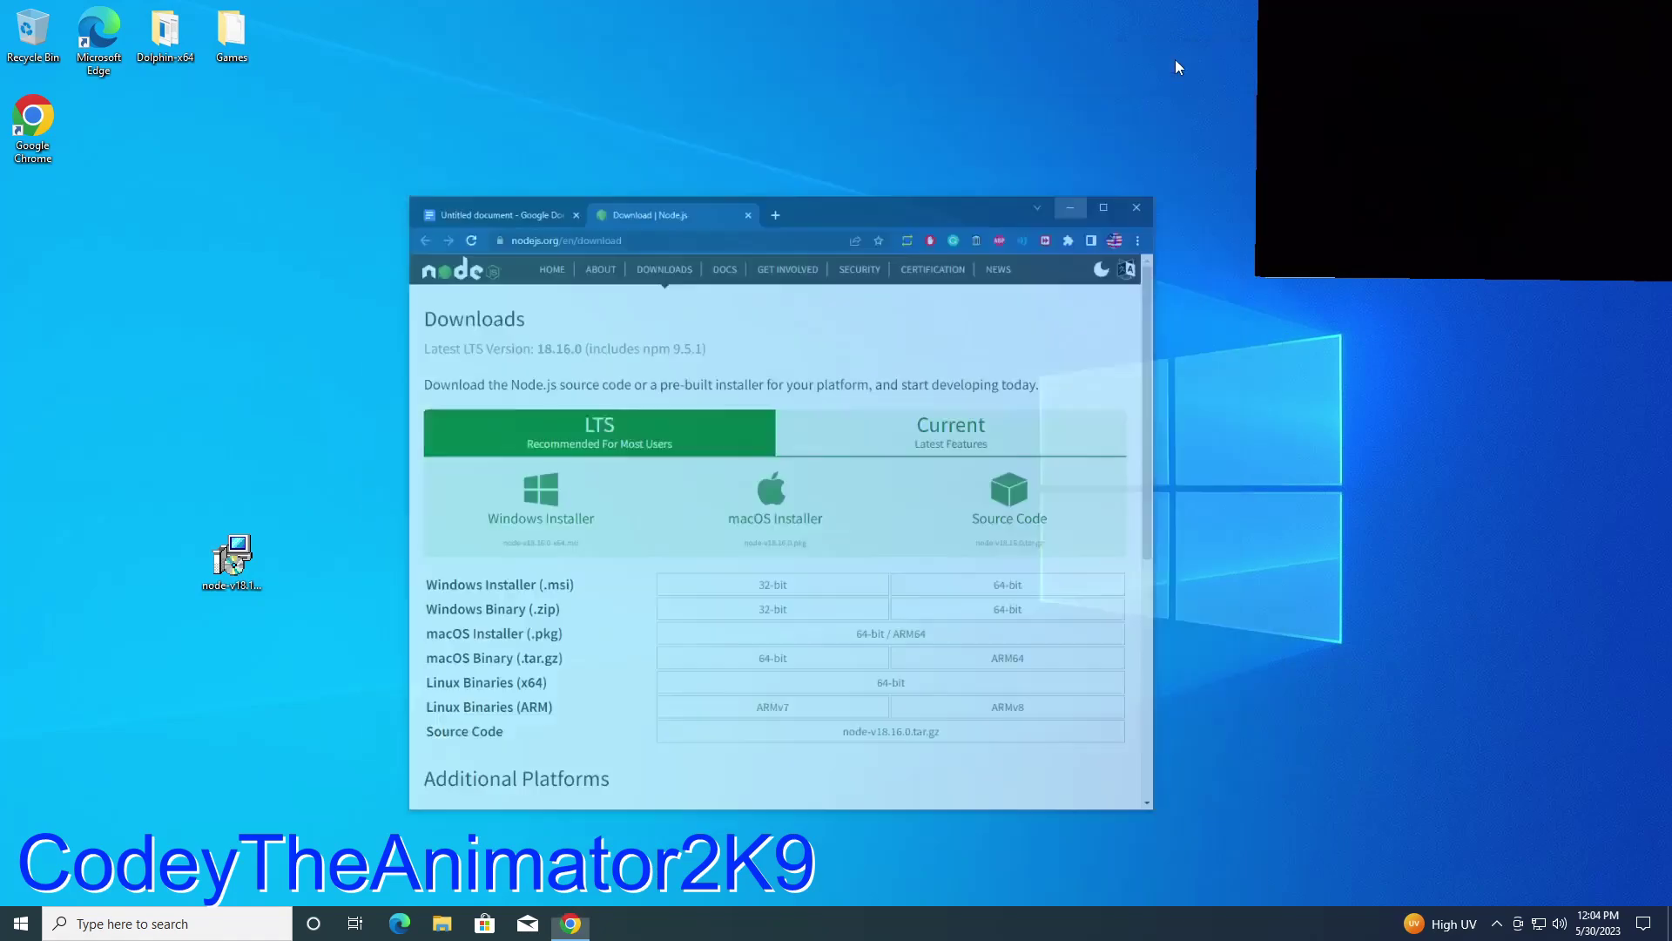
left_click_drag(947, 744, 922, 756)
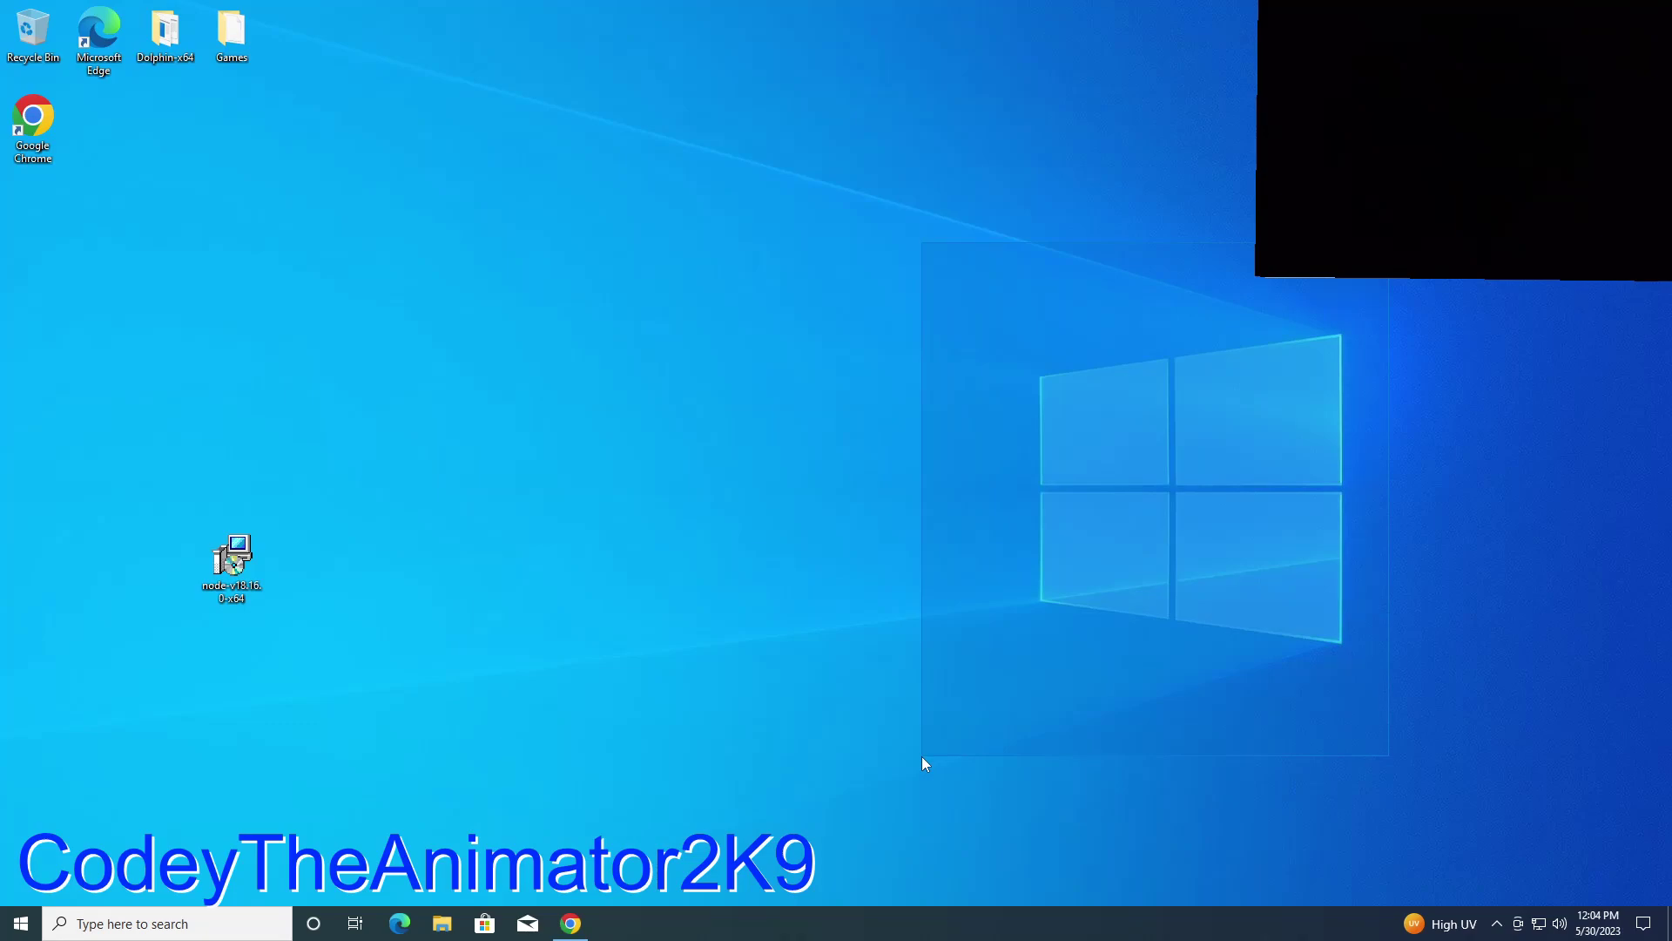
left_click_drag(921, 763, 917, 766)
left_click_drag(918, 760, 917, 759)
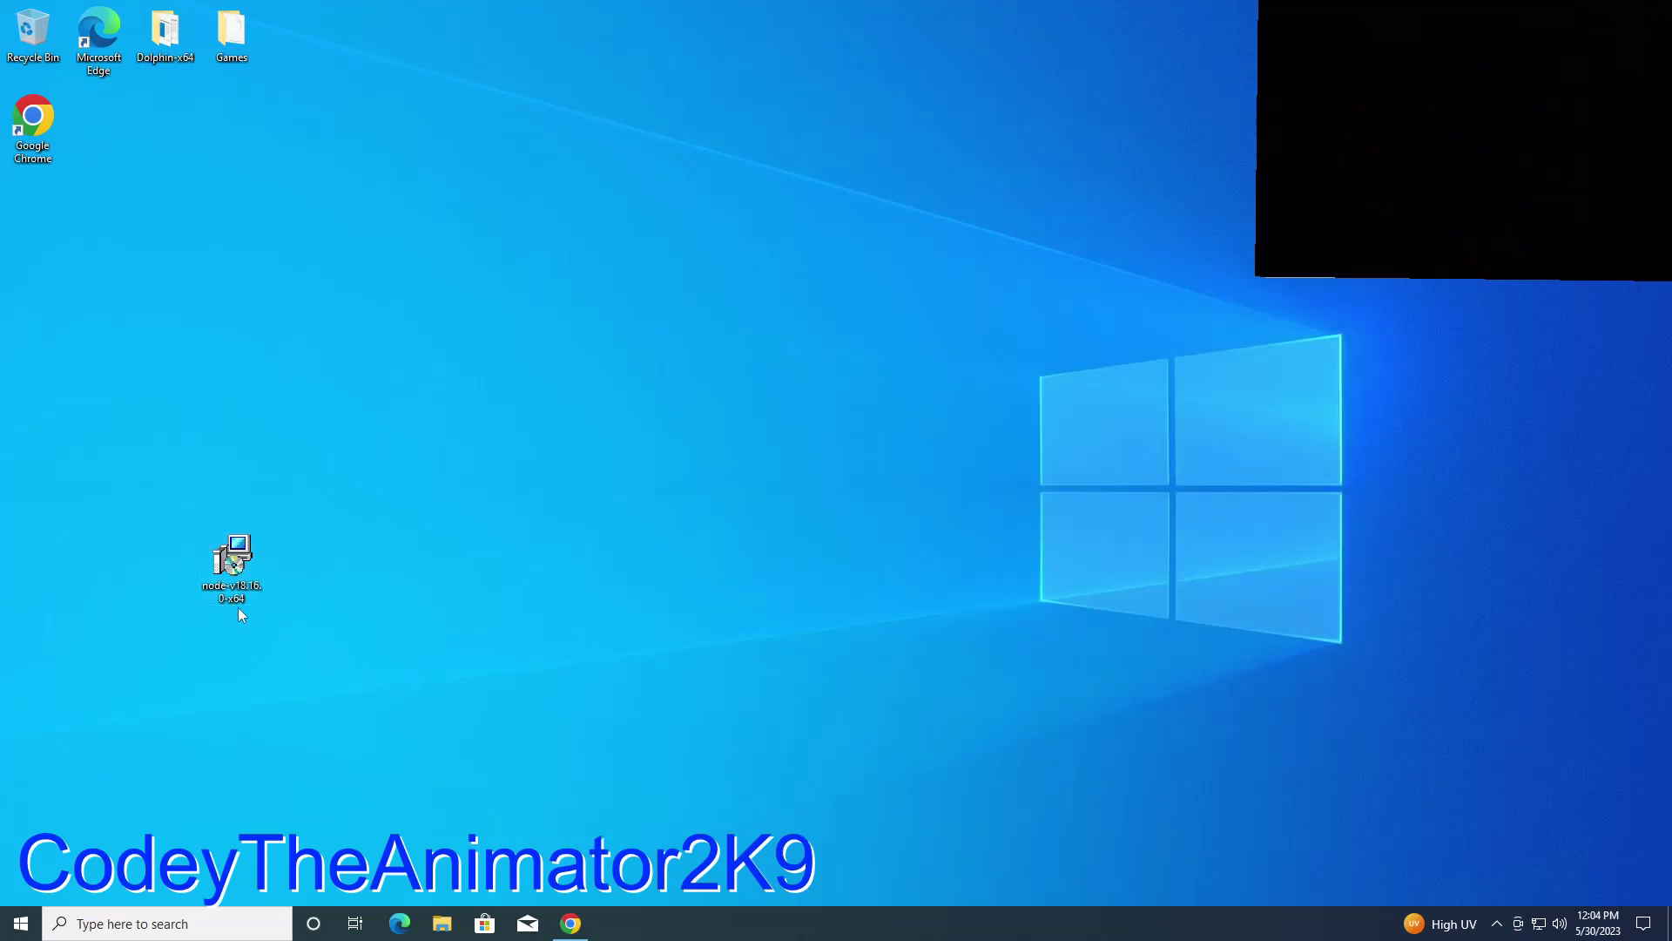
Step: Run the Node.js installer, accept the license, and install to C:\Program Files\nodejs\ with default features
double_click(247, 571)
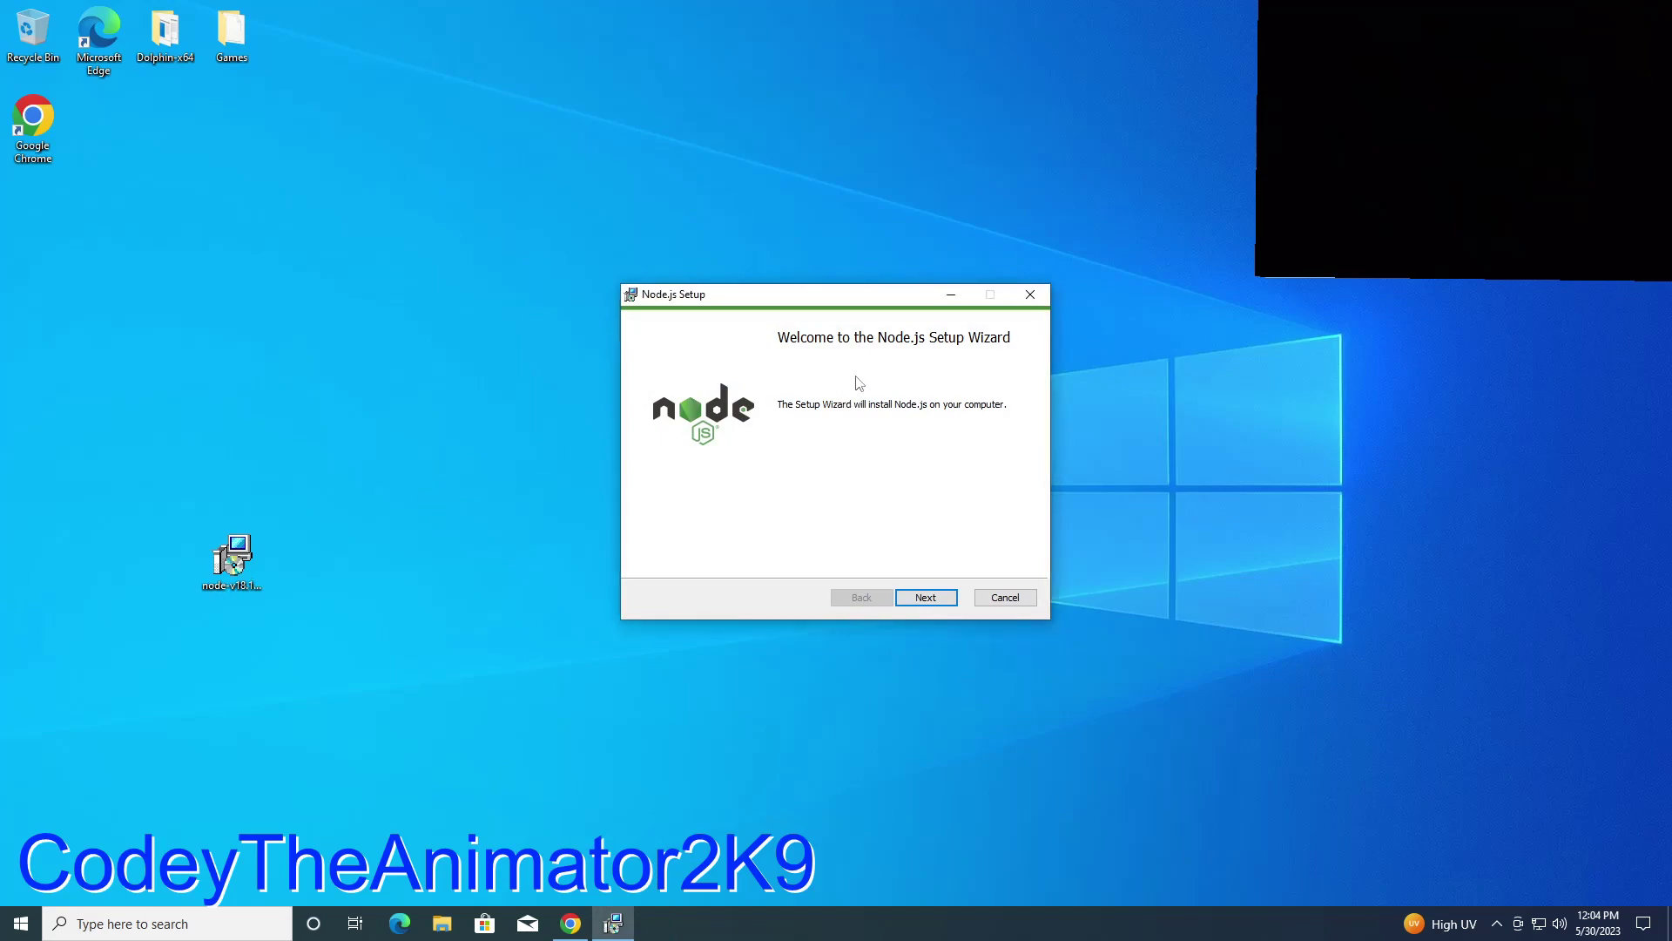
left_click(927, 599)
left_click(723, 560)
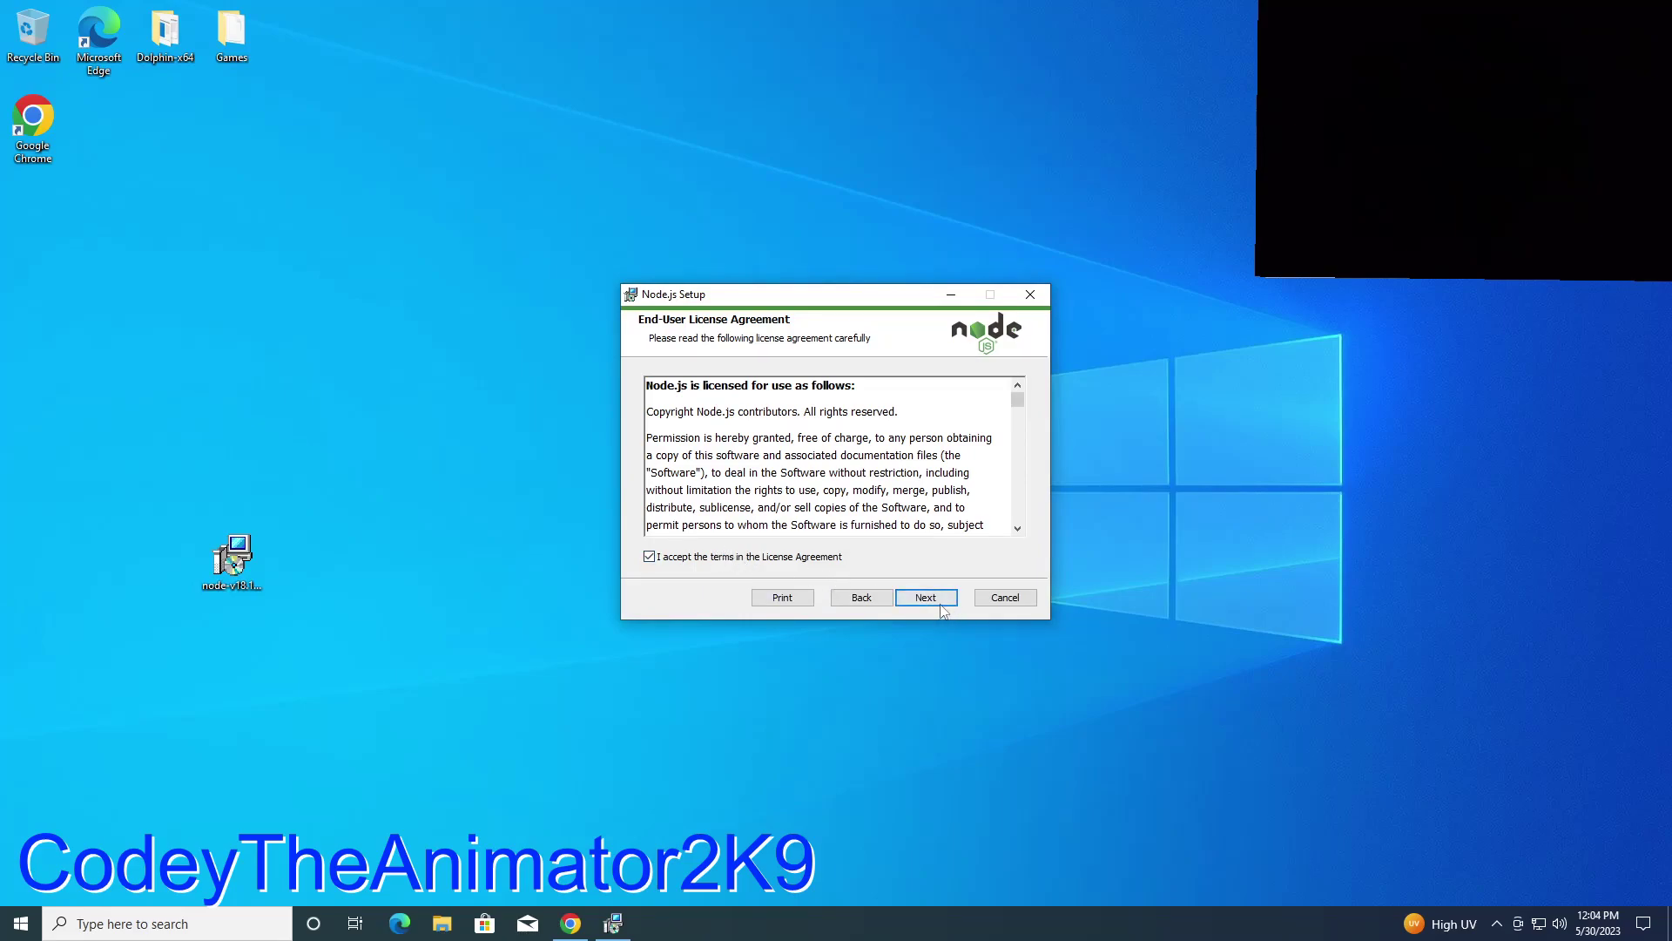
left_click(924, 602)
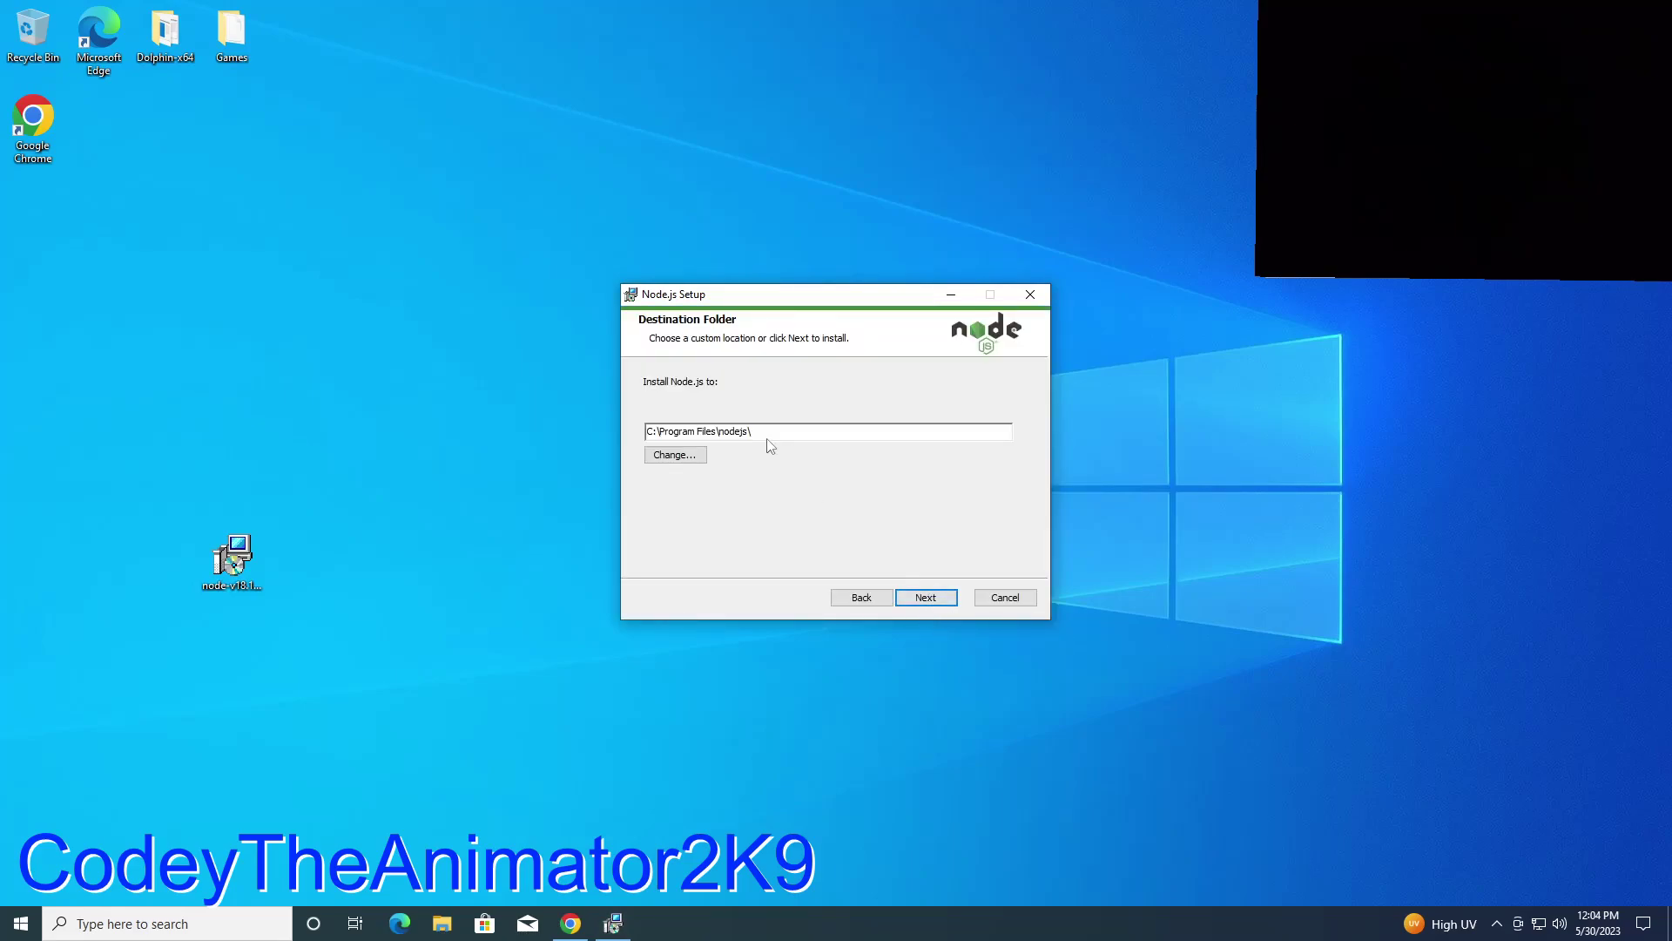
left_click(926, 597)
left_click(956, 603)
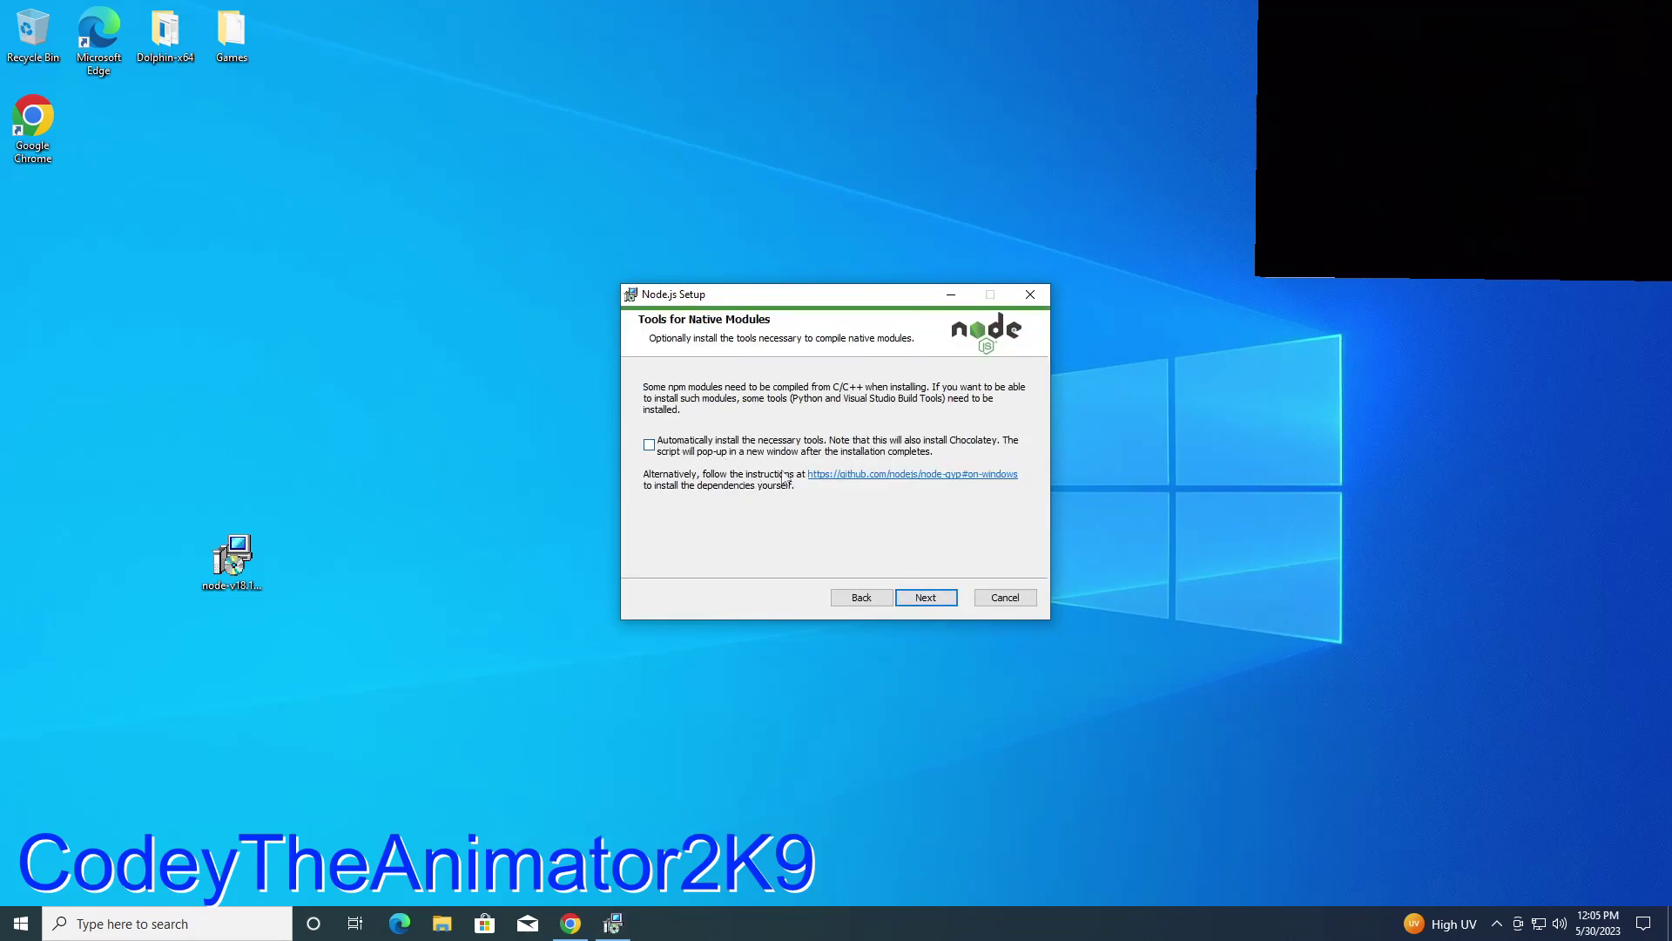
left_click(925, 597)
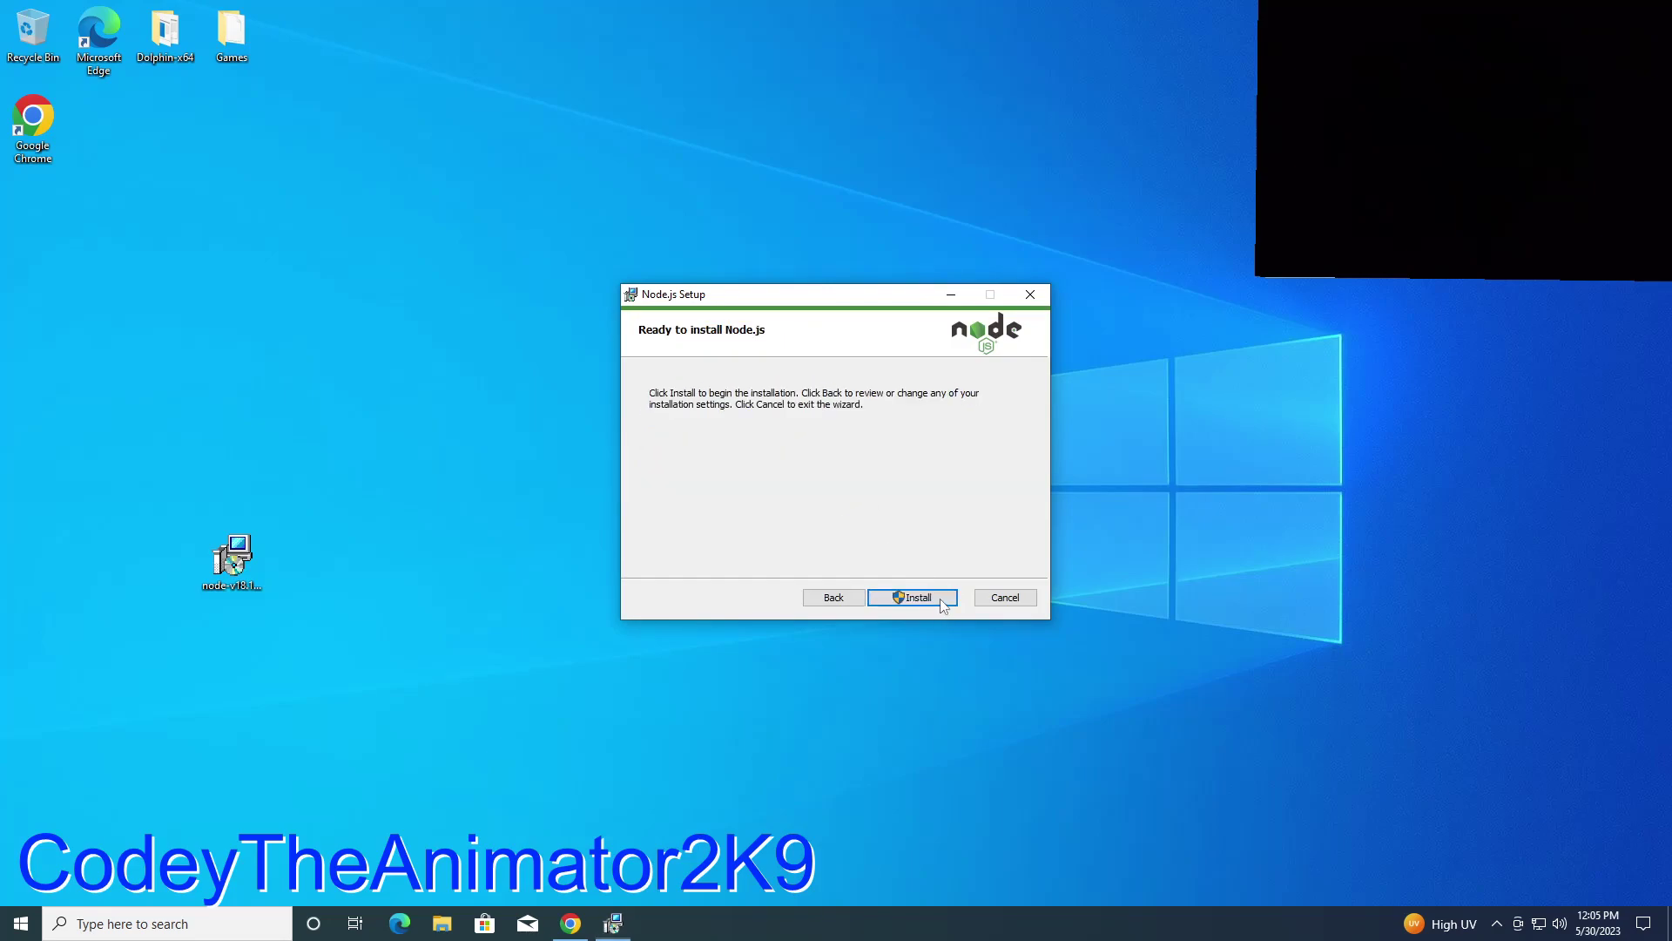
left_click(926, 598)
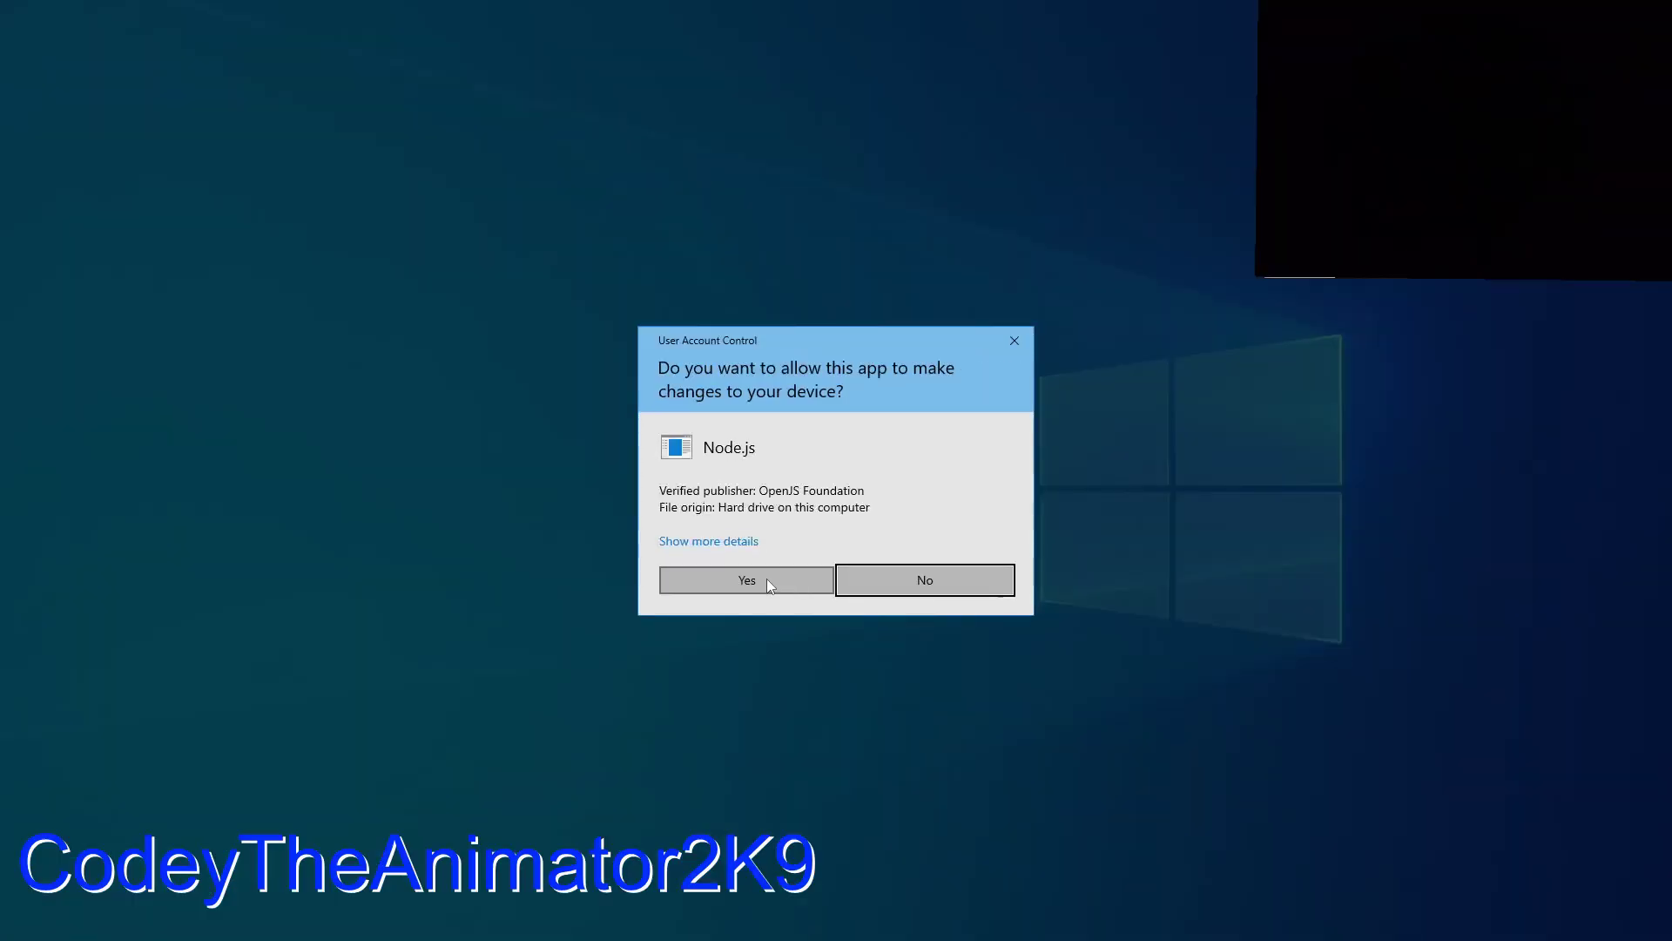
left_click(748, 580)
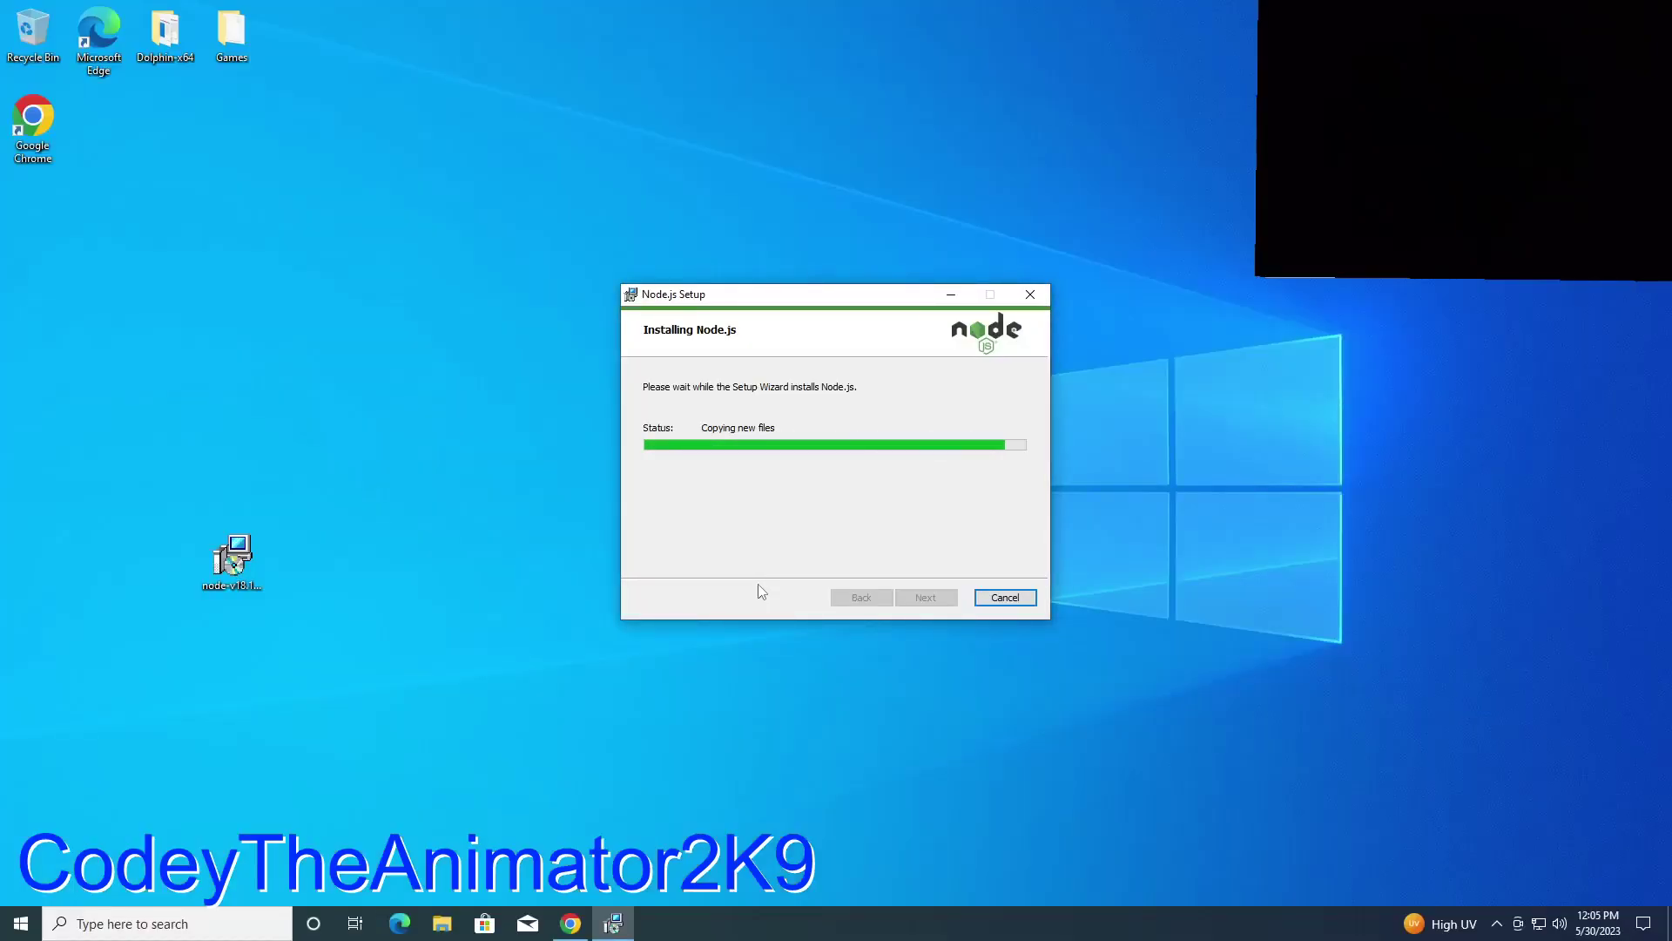
key("XF86AudioRaiseVolume")
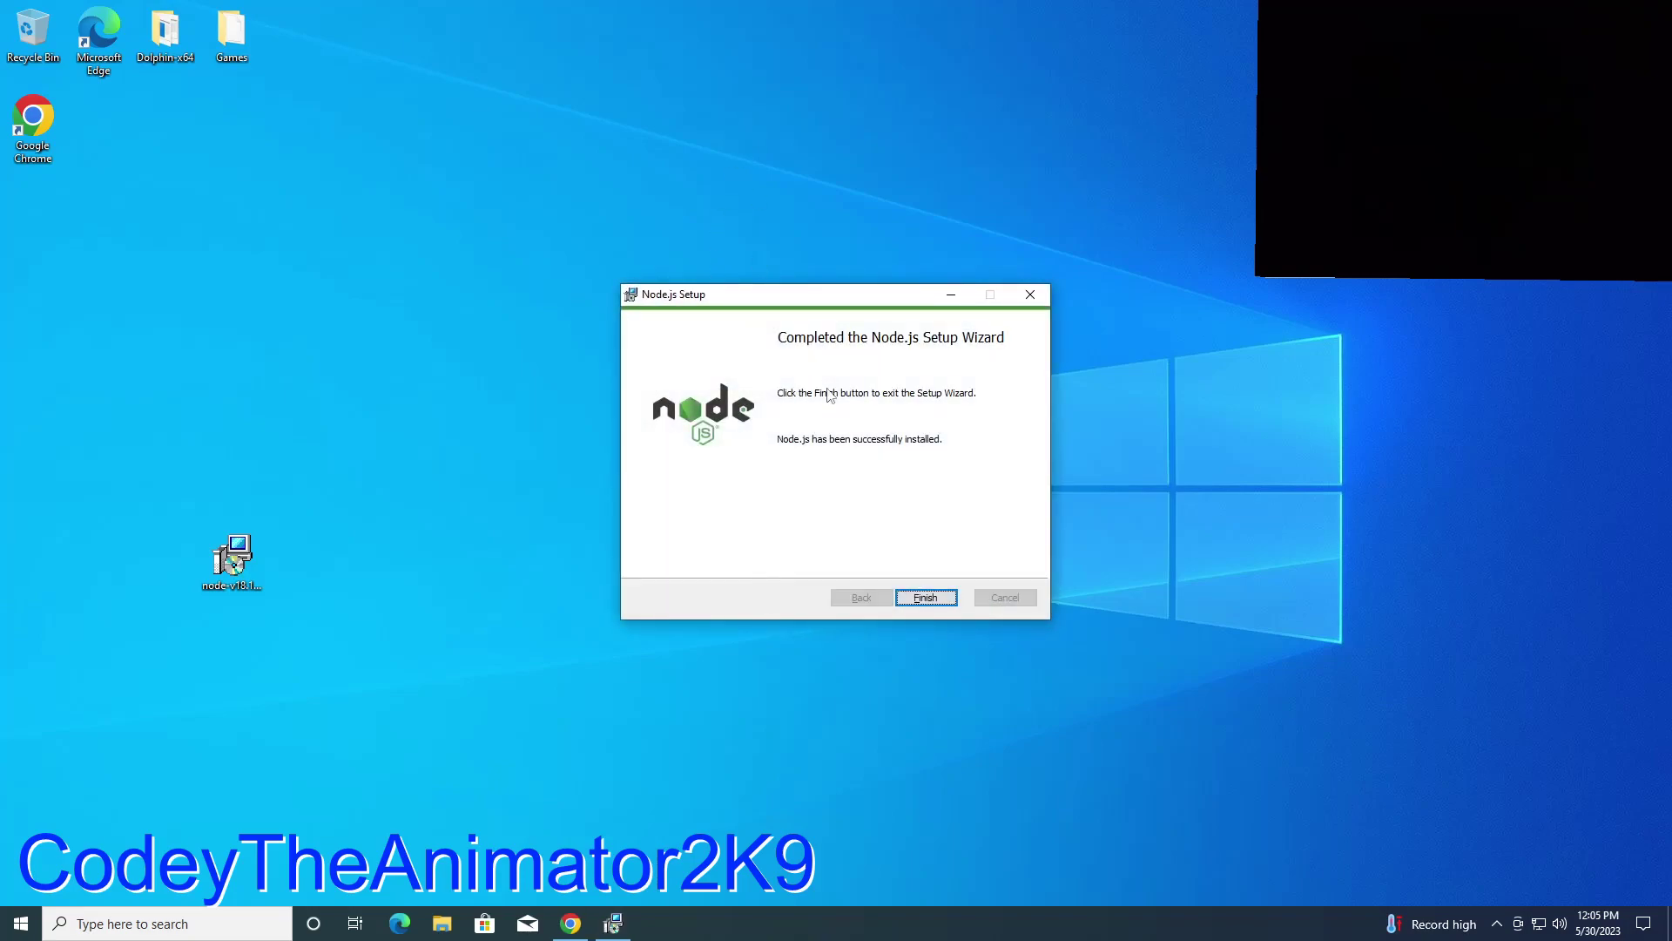
Step: Close the Node.js setup wizard and move its installer from the desktop into Documents
left_click(925, 597)
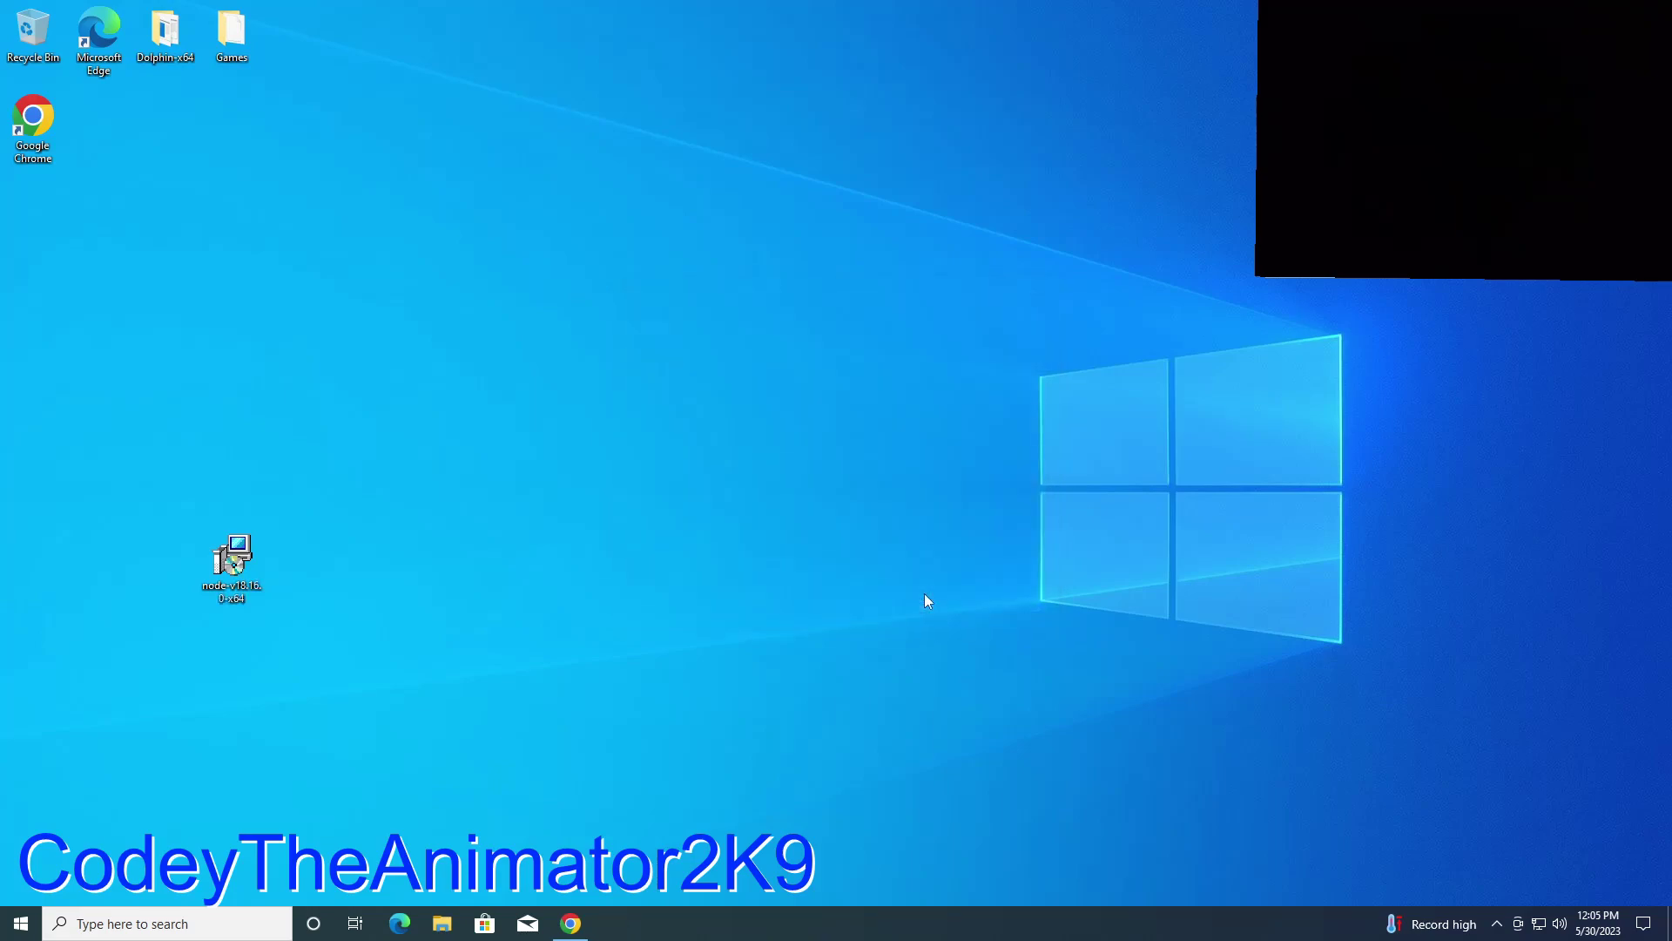
left_click_drag(233, 584, 298, 503)
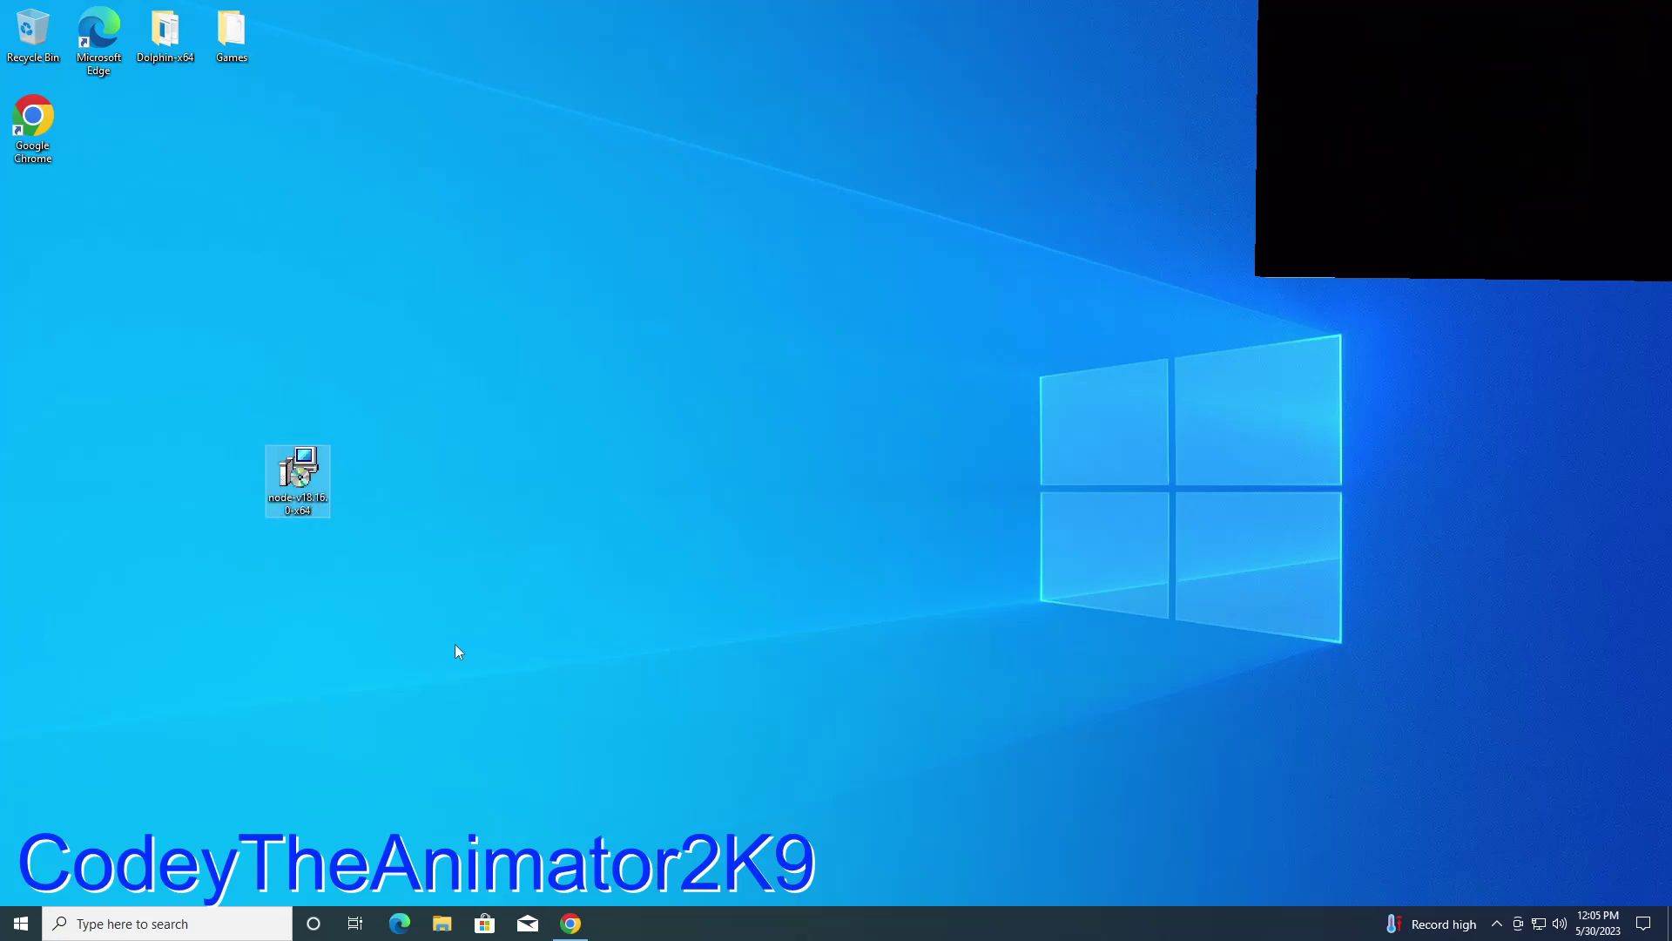
left_click(441, 924)
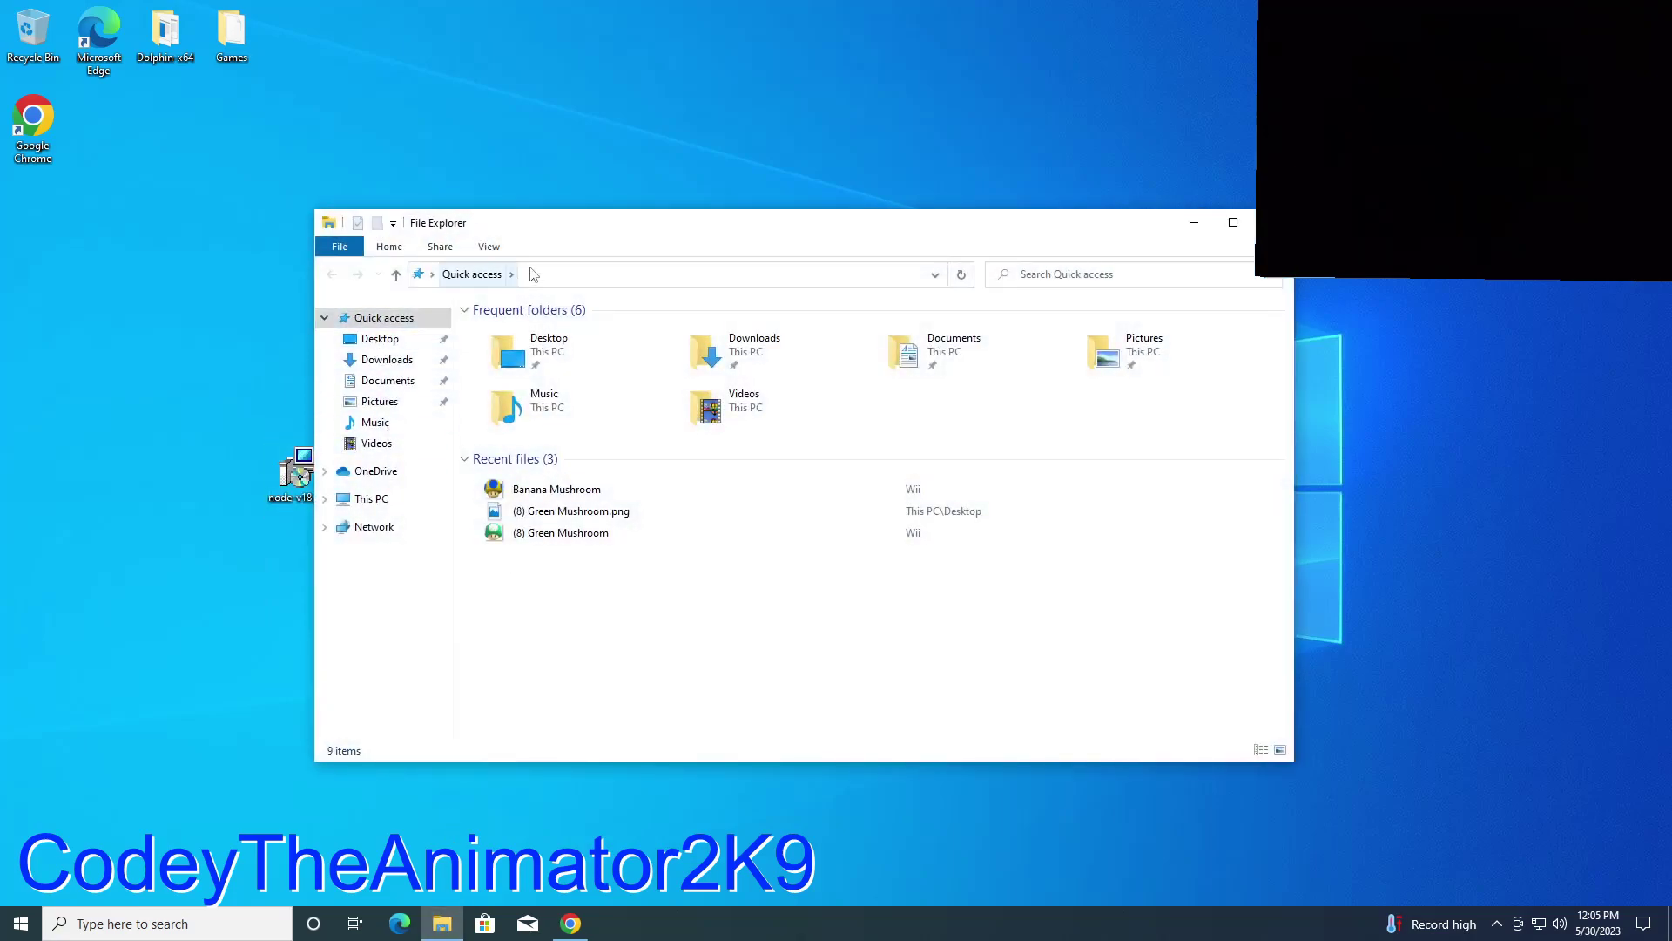
left_click(566, 395)
left_click_drag(299, 474, 786, 505)
left_click(786, 505)
key("super+d")
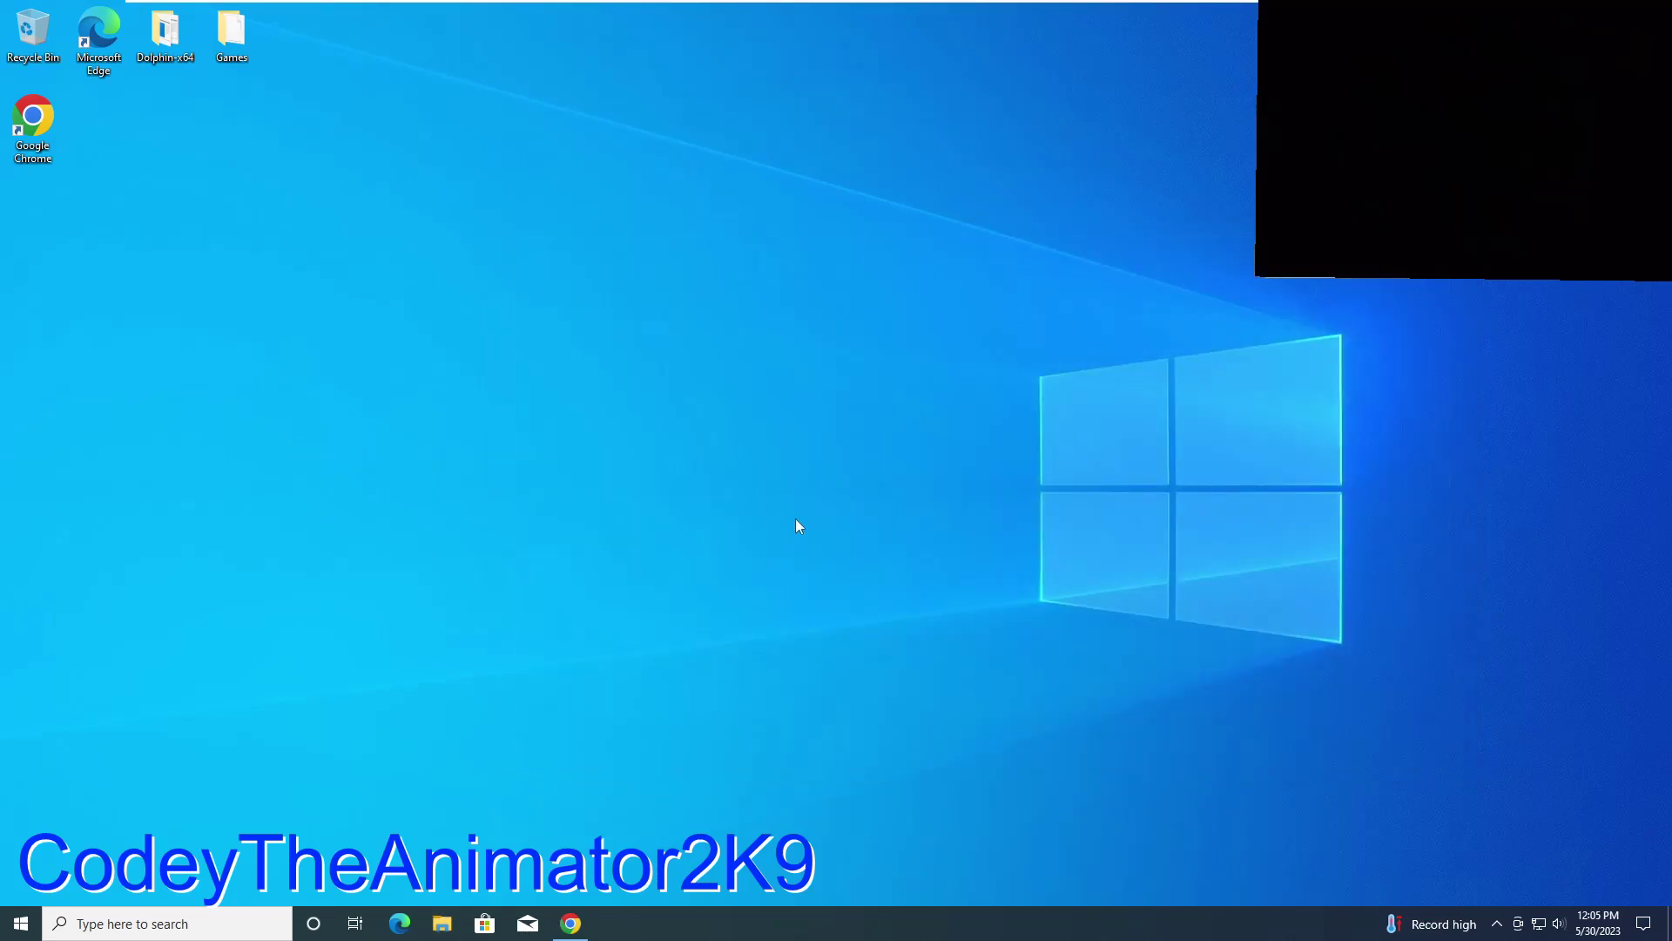
Step: Restore Chrome, return the VM to exclusive mode, and close the Node.js downloads tab
left_click(564, 932)
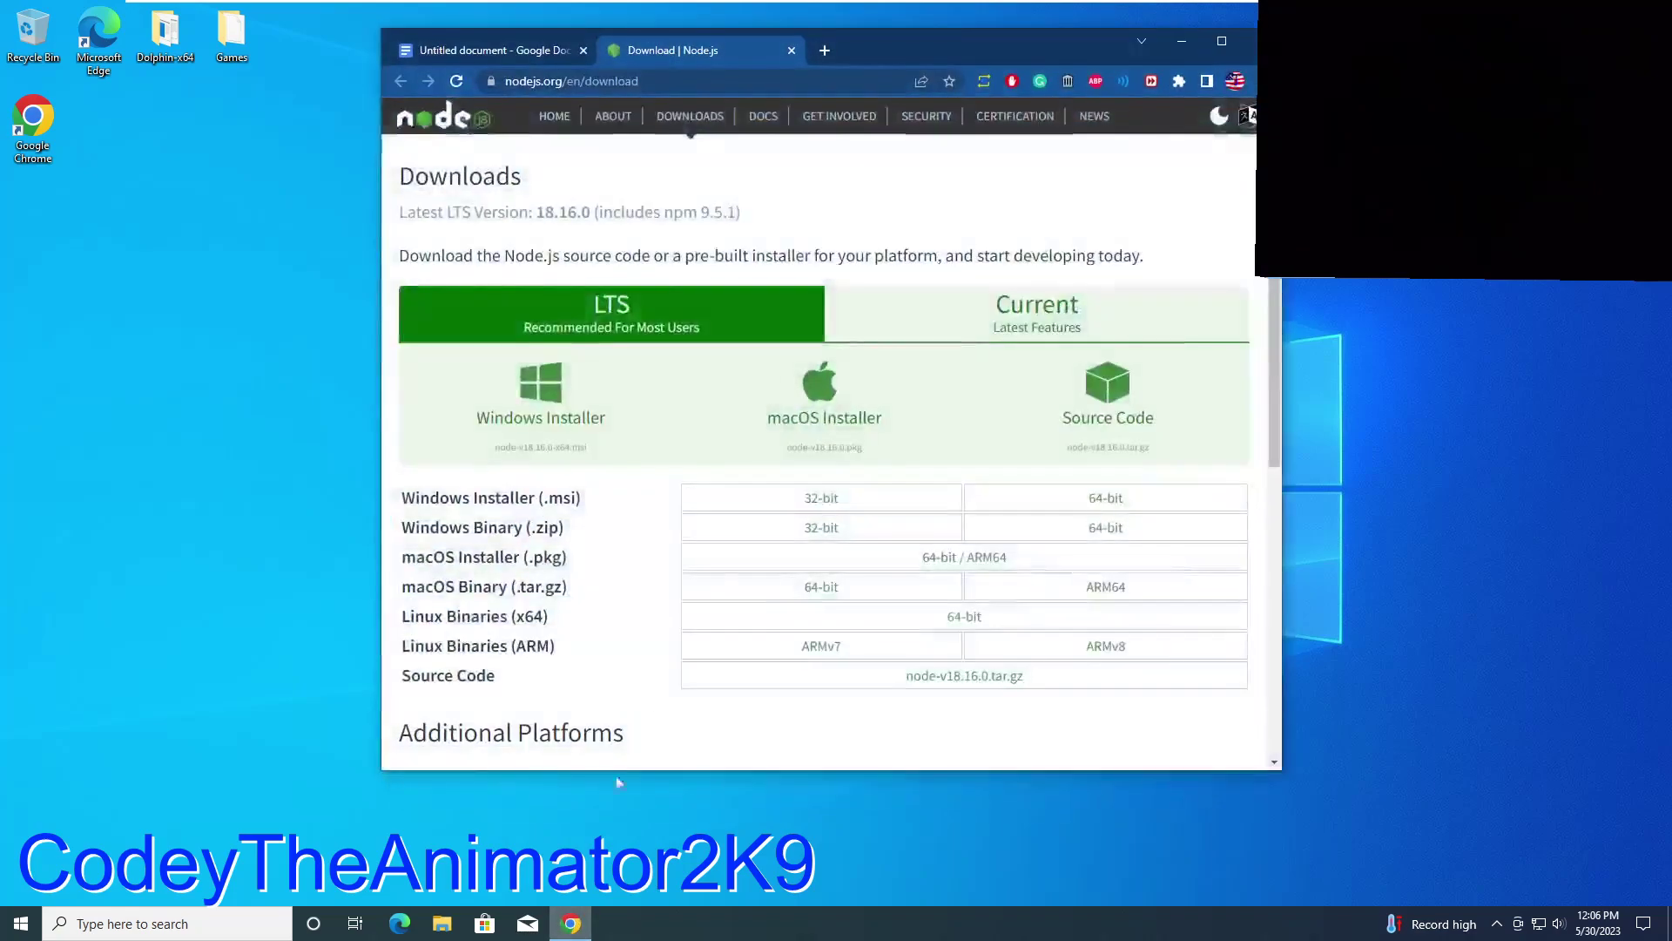
left_click(1217, 15)
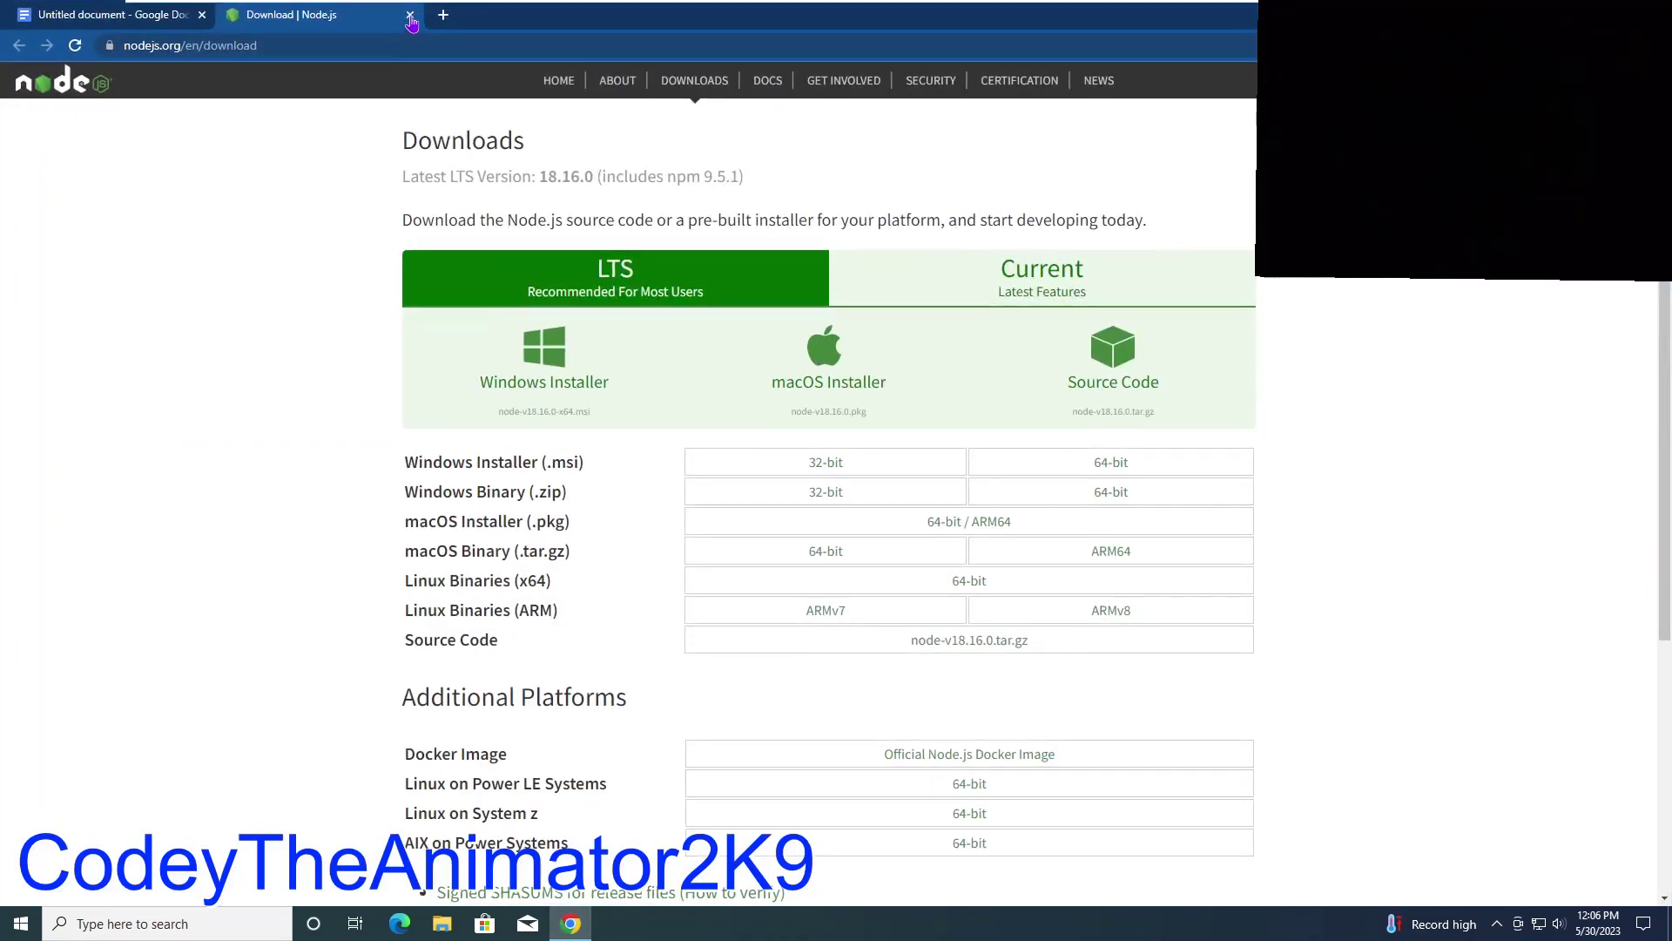
mouse_move(410, 4)
left_click(251, 11)
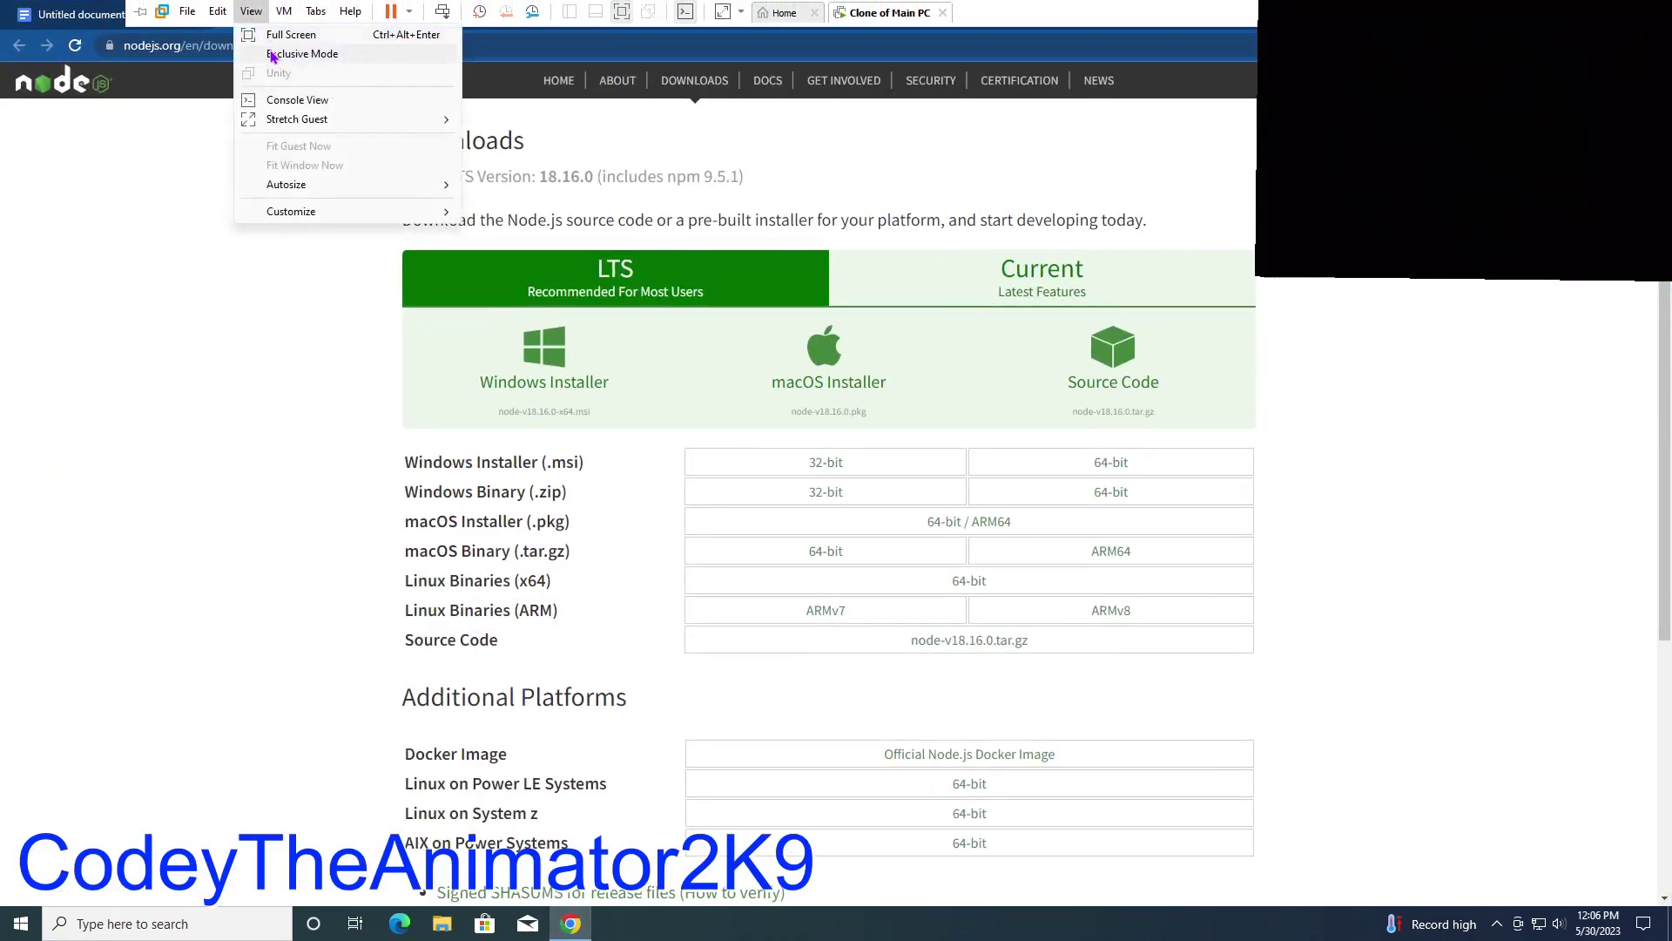
left_click(302, 54)
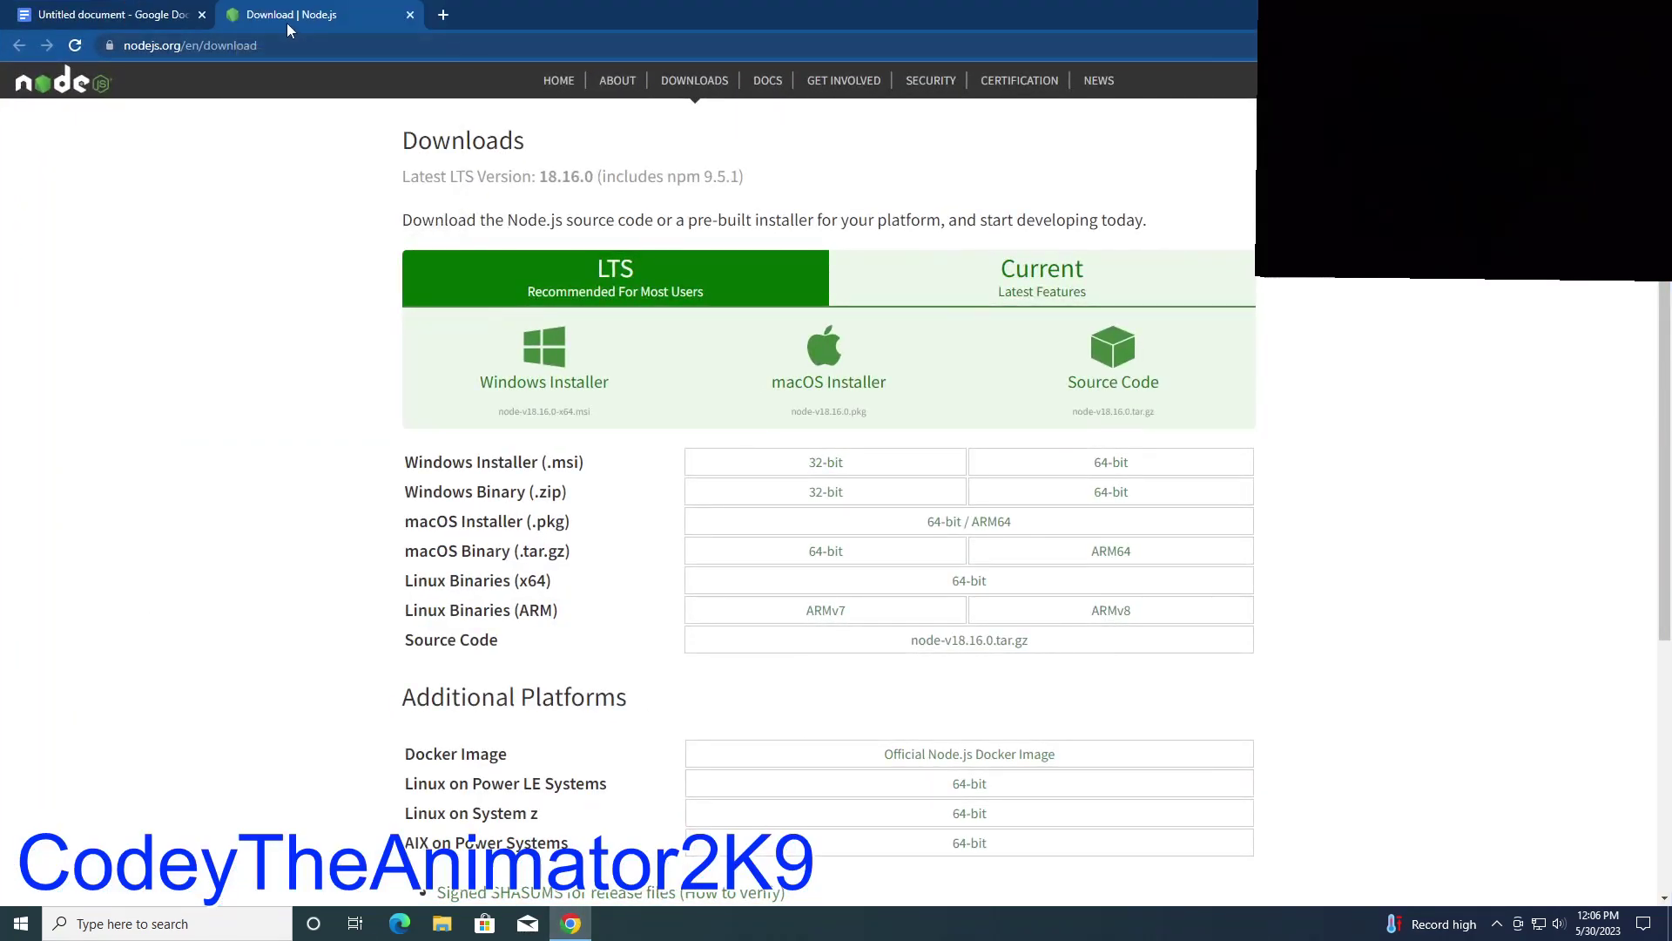
left_click(411, 15)
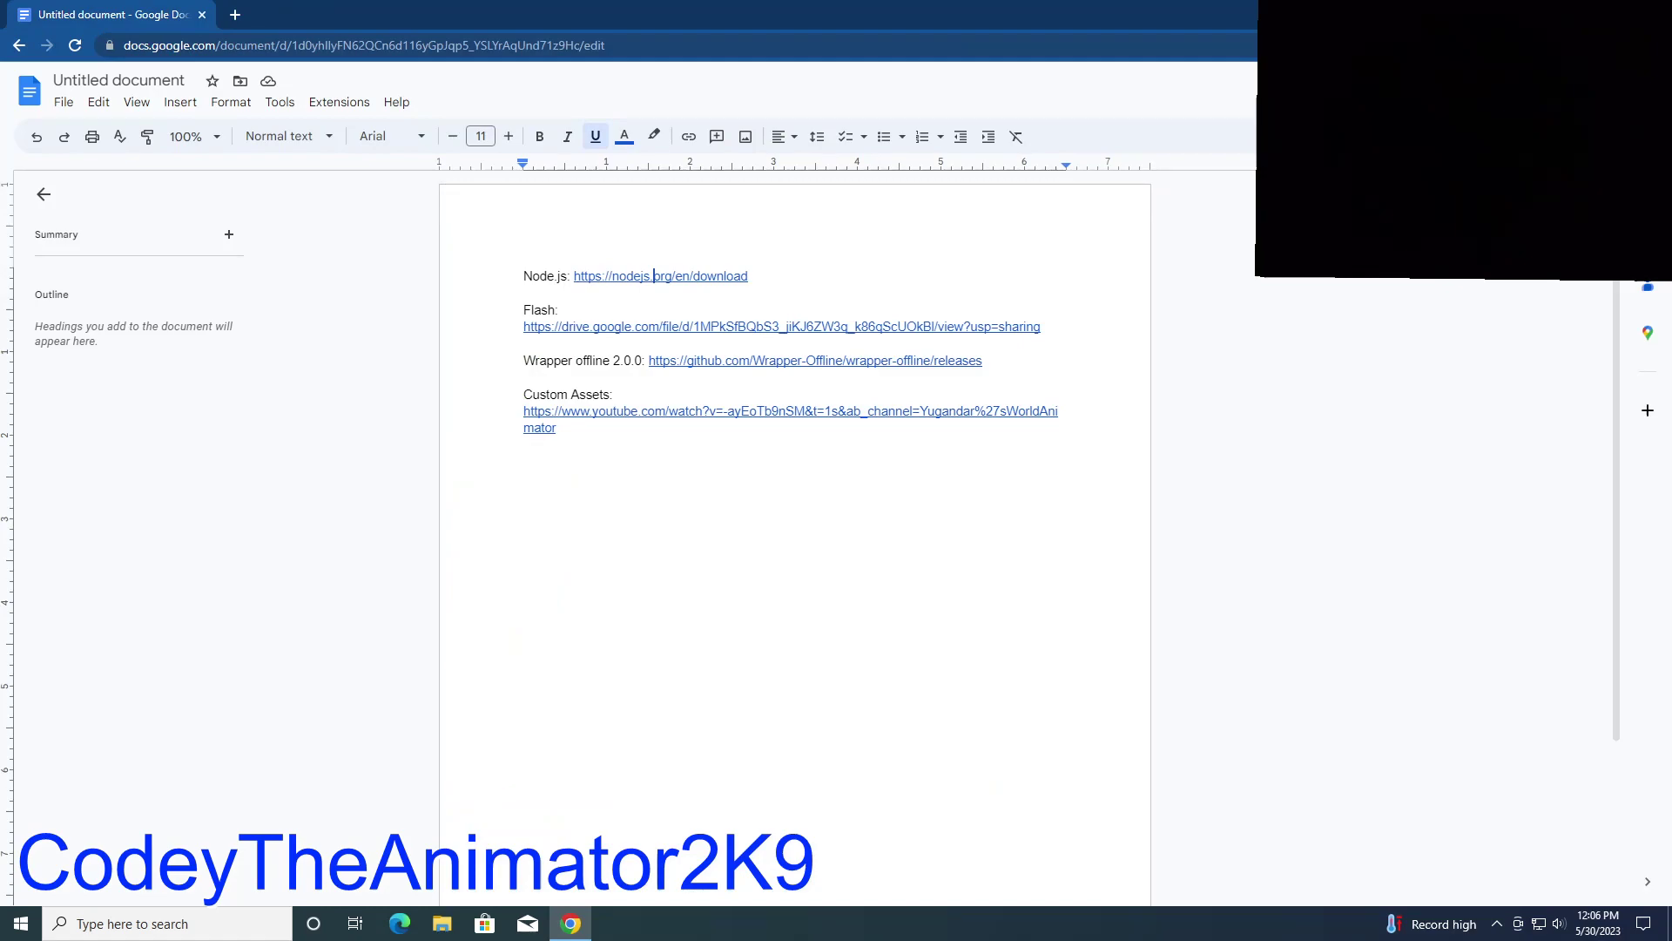
Step: Open the Flash Google Drive link from the document in a new tab
right_click(669, 326)
left_click(633, 327)
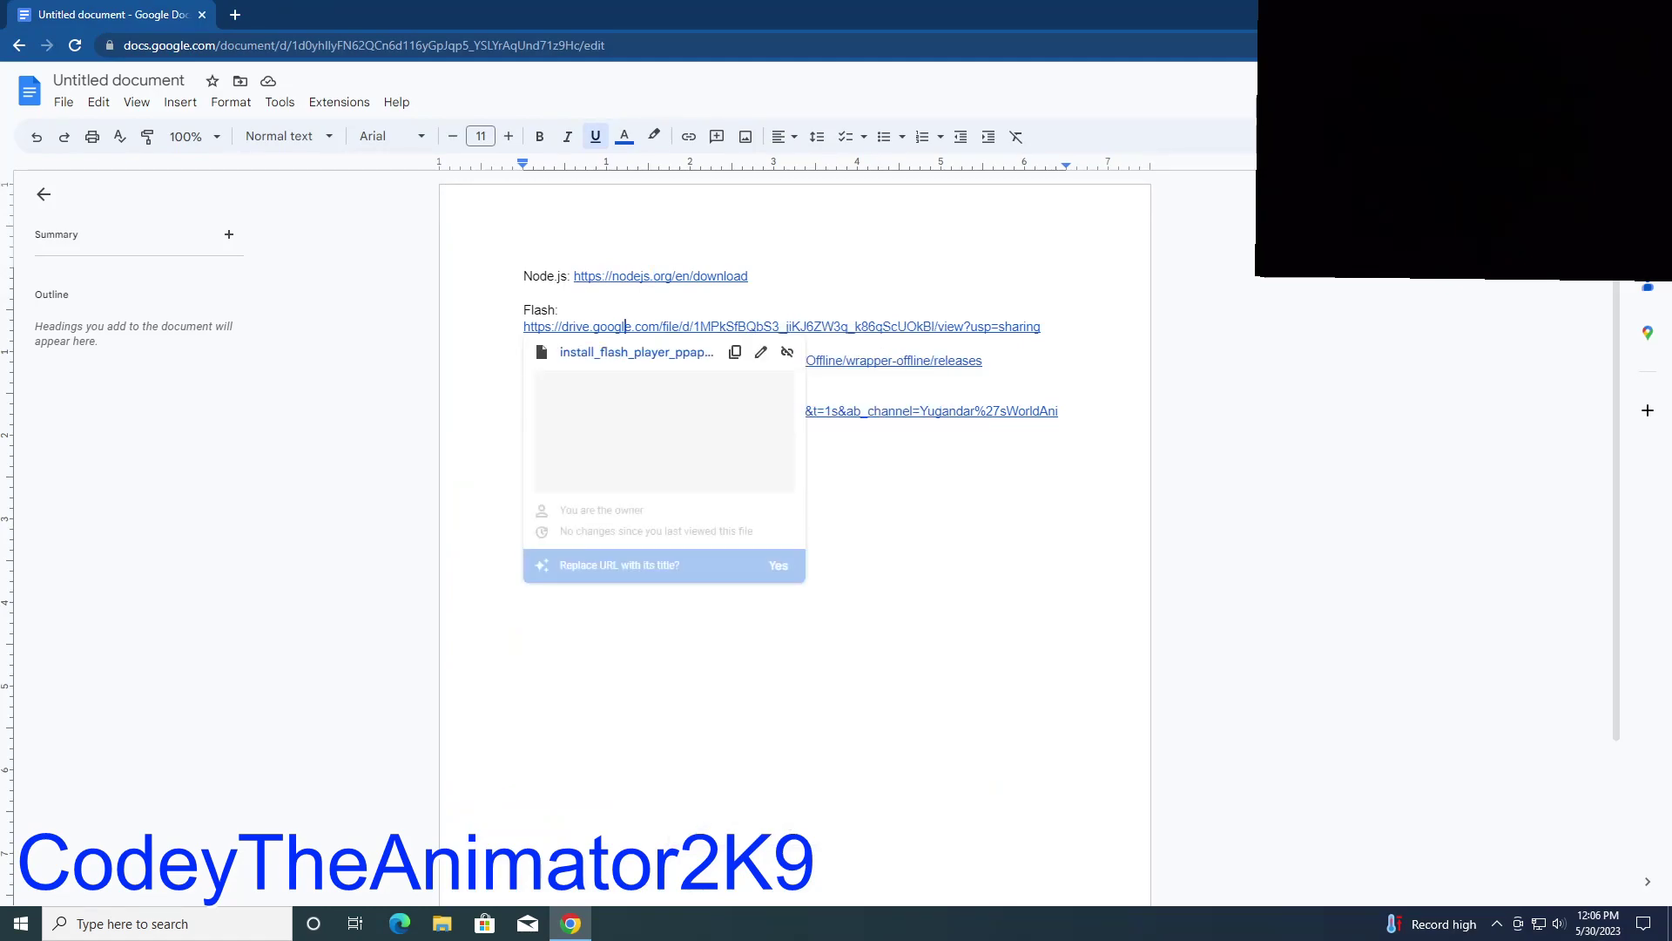
right_click(633, 327)
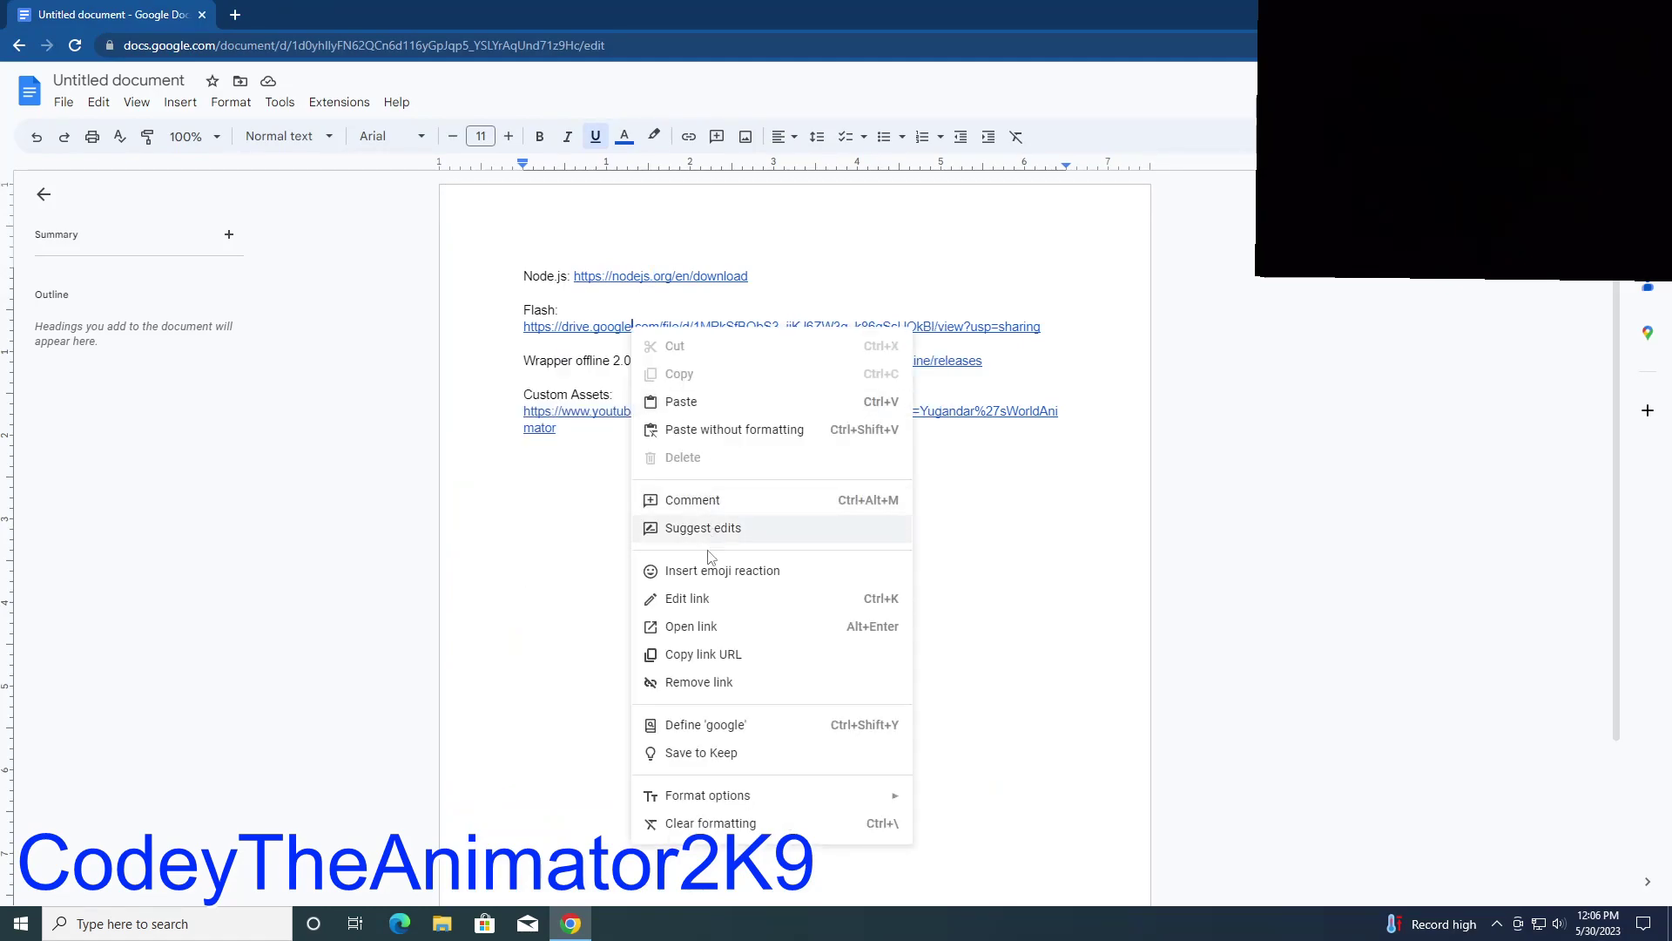
left_click(701, 627)
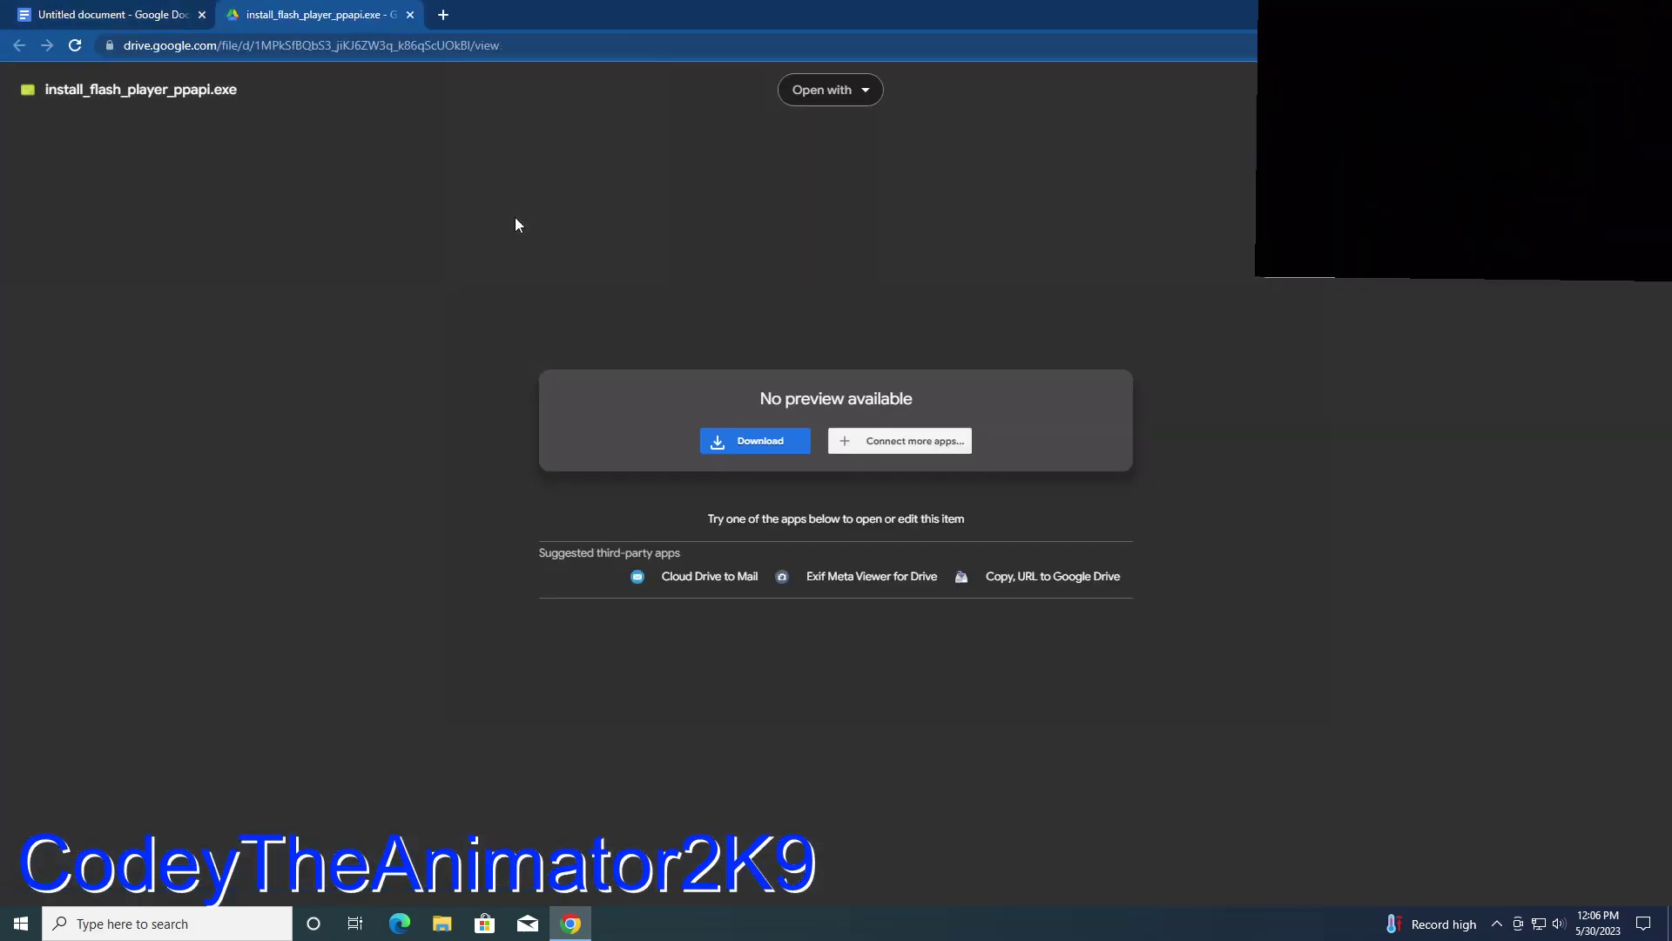
Step: Download install_flash_player_ppapi.exe despite the virus-scan warning and keep it
left_click(749, 449)
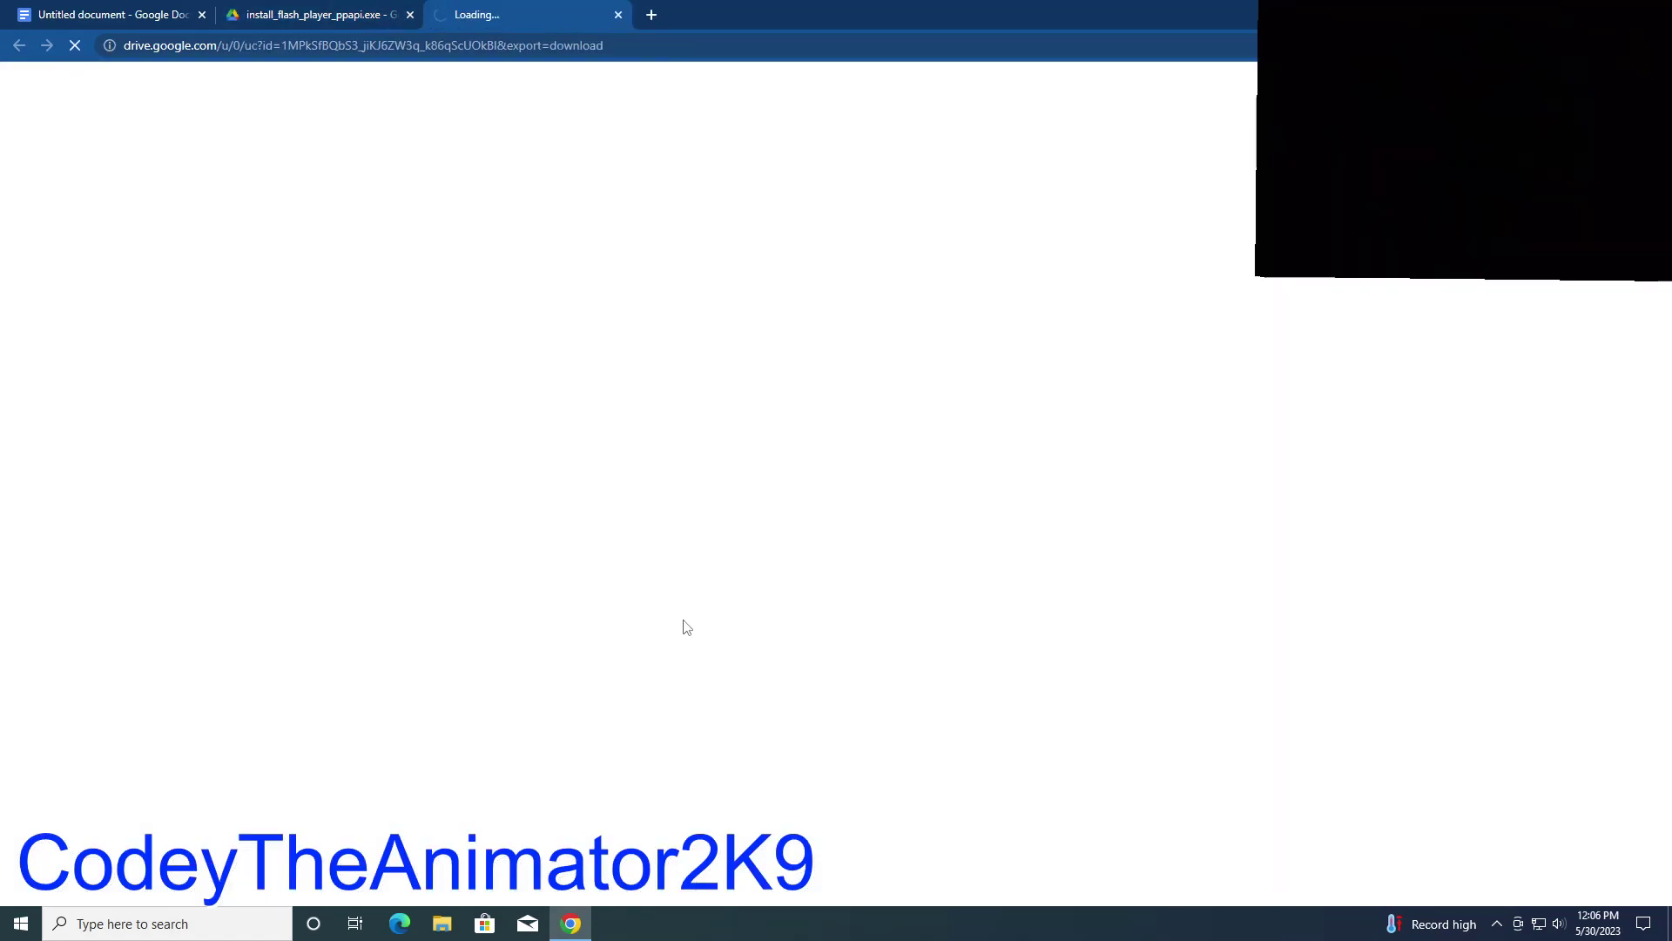
left_click(618, 15)
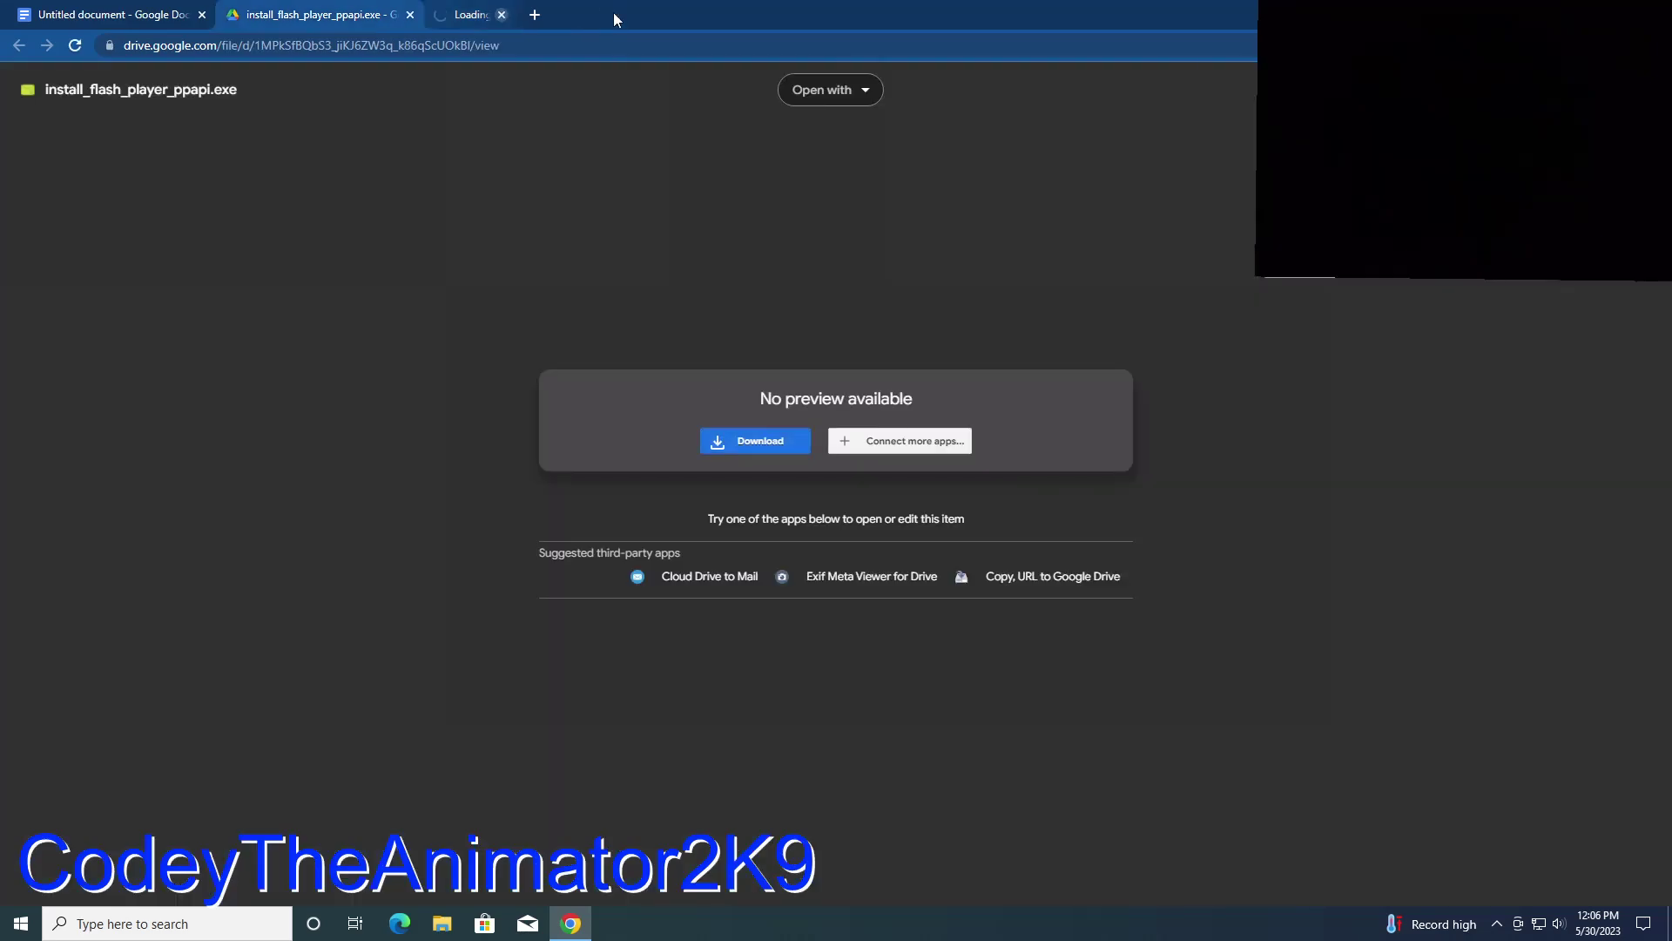
left_click(766, 449)
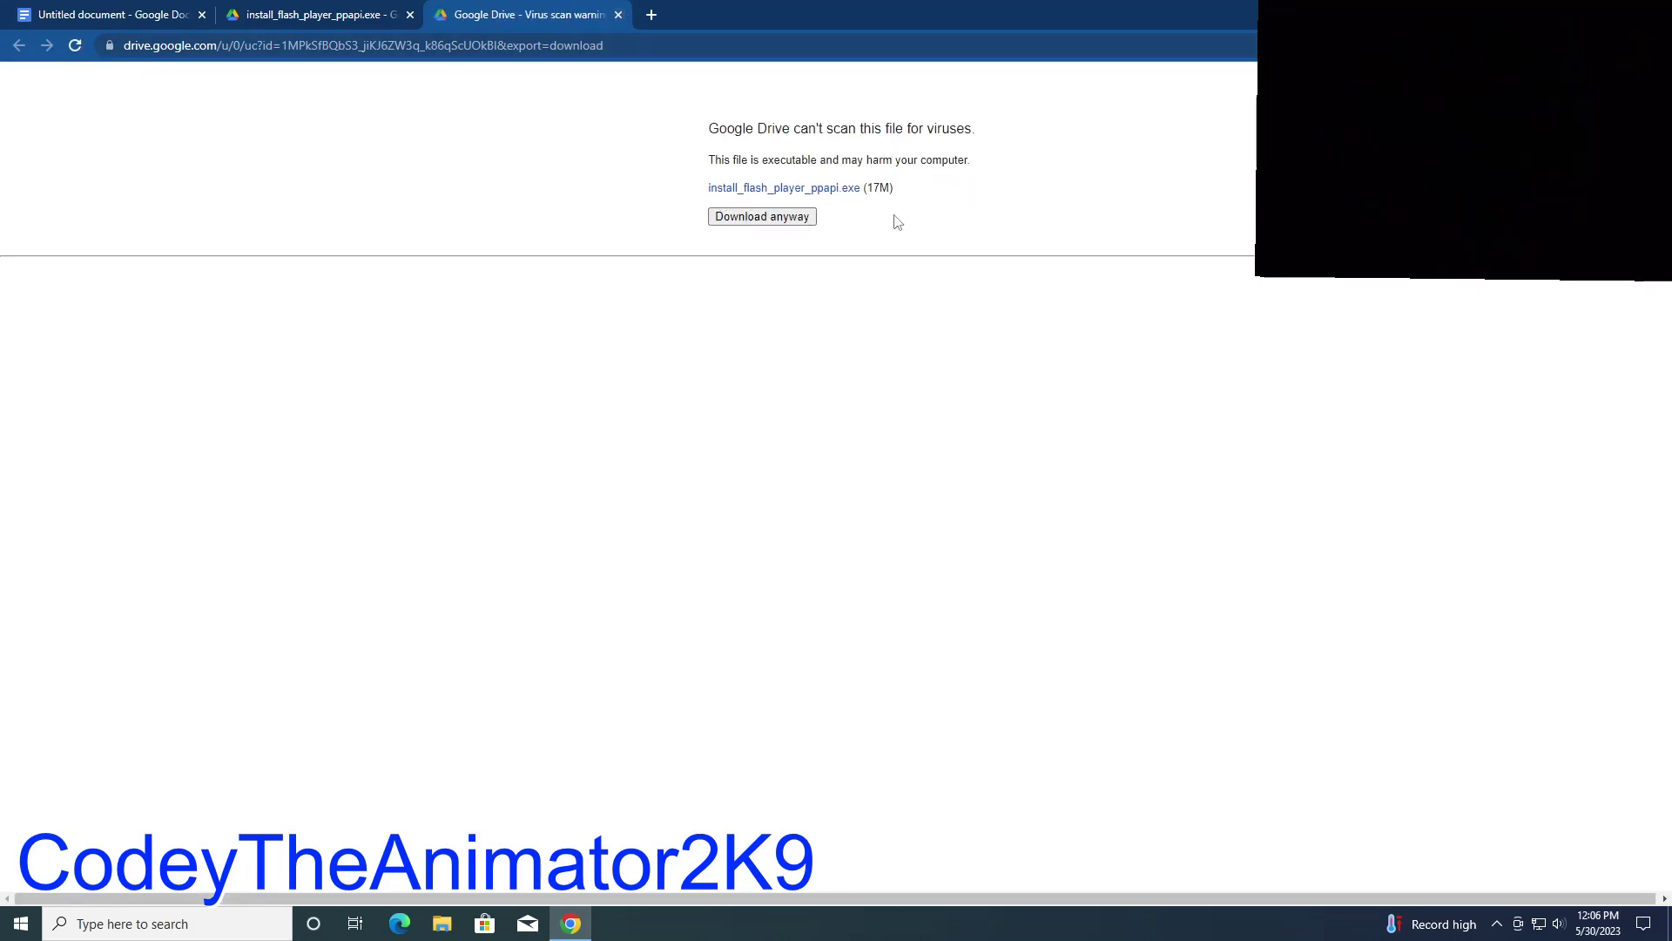
left_click(792, 221)
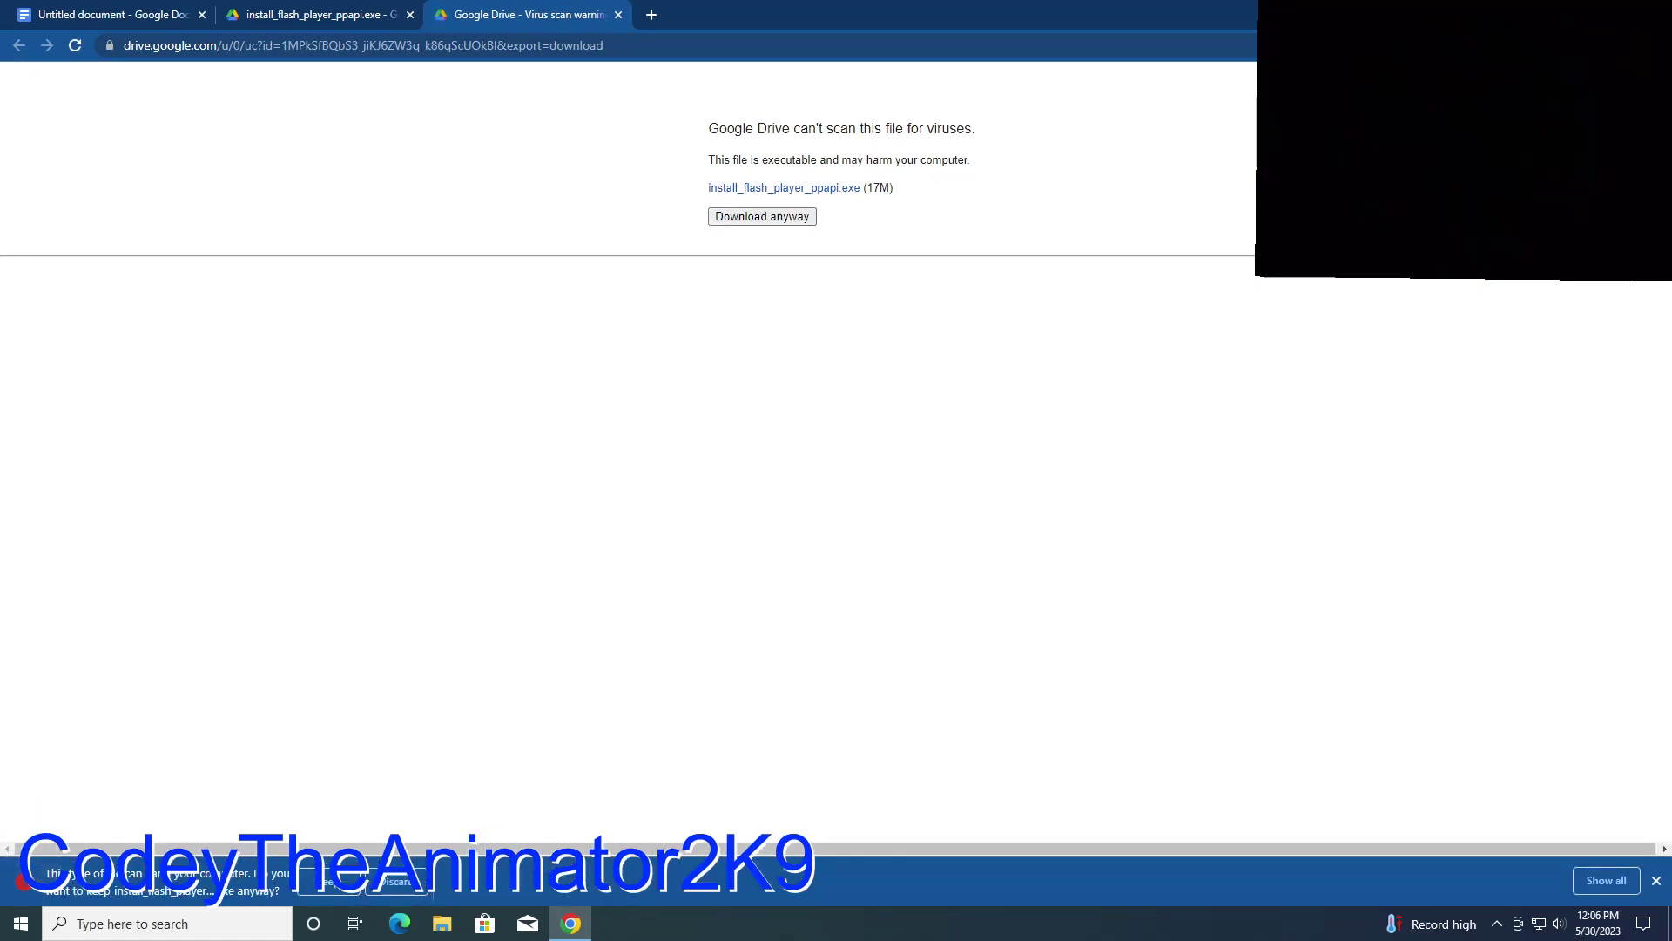
left_click(324, 882)
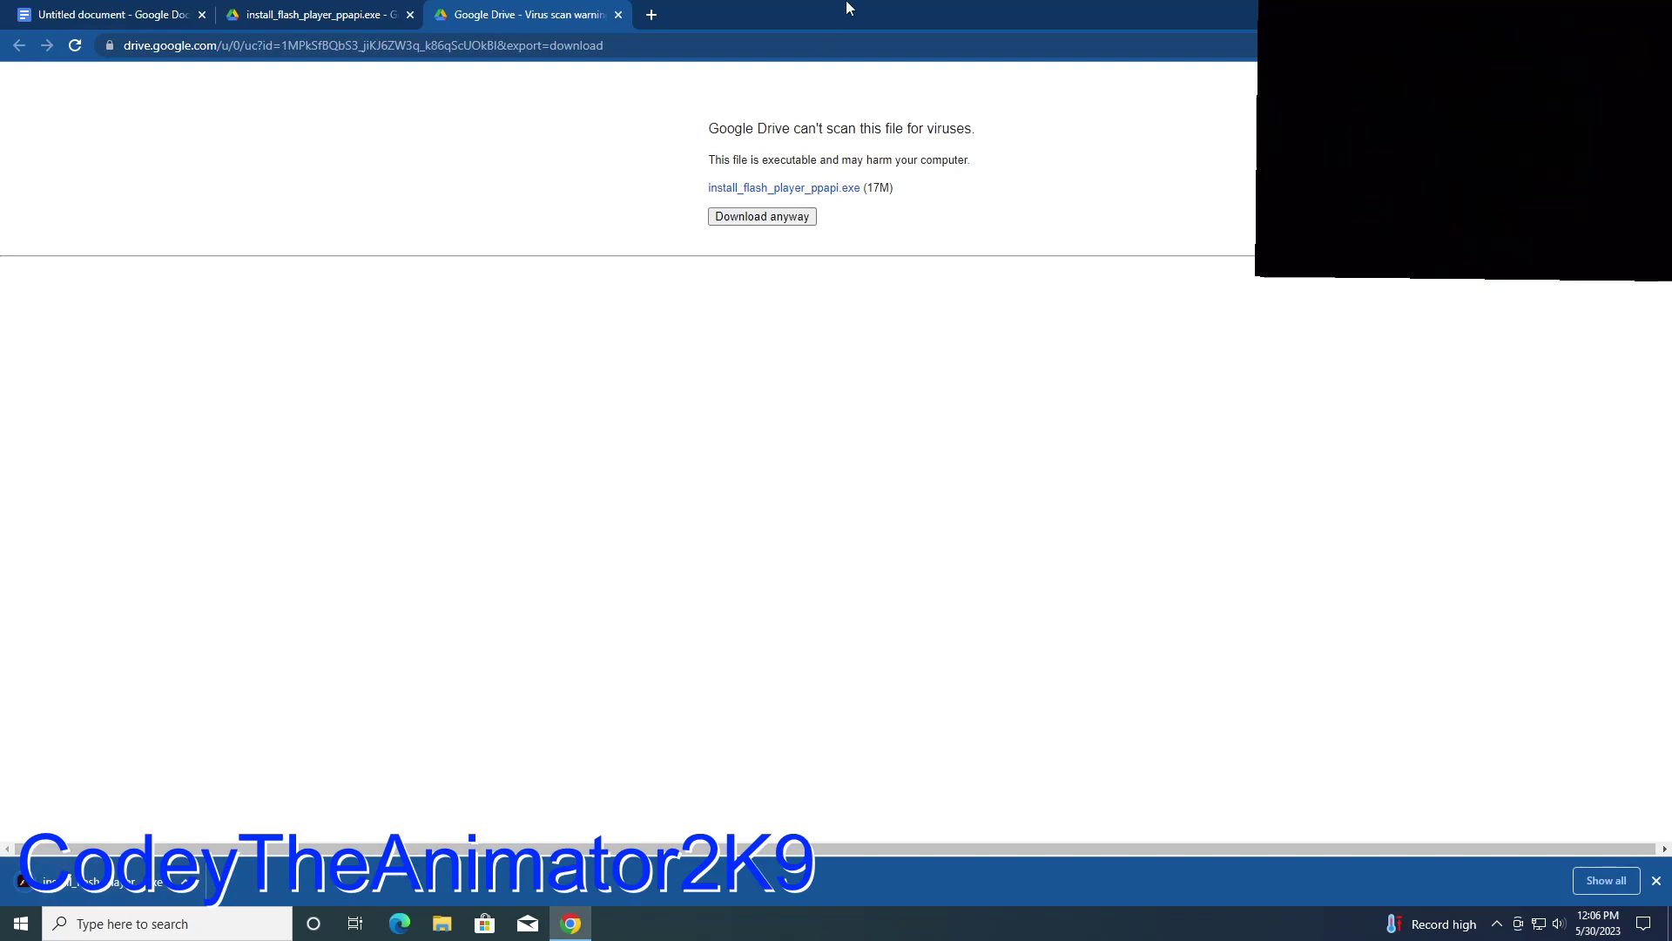
left_click_drag(843, 8, 930, 36)
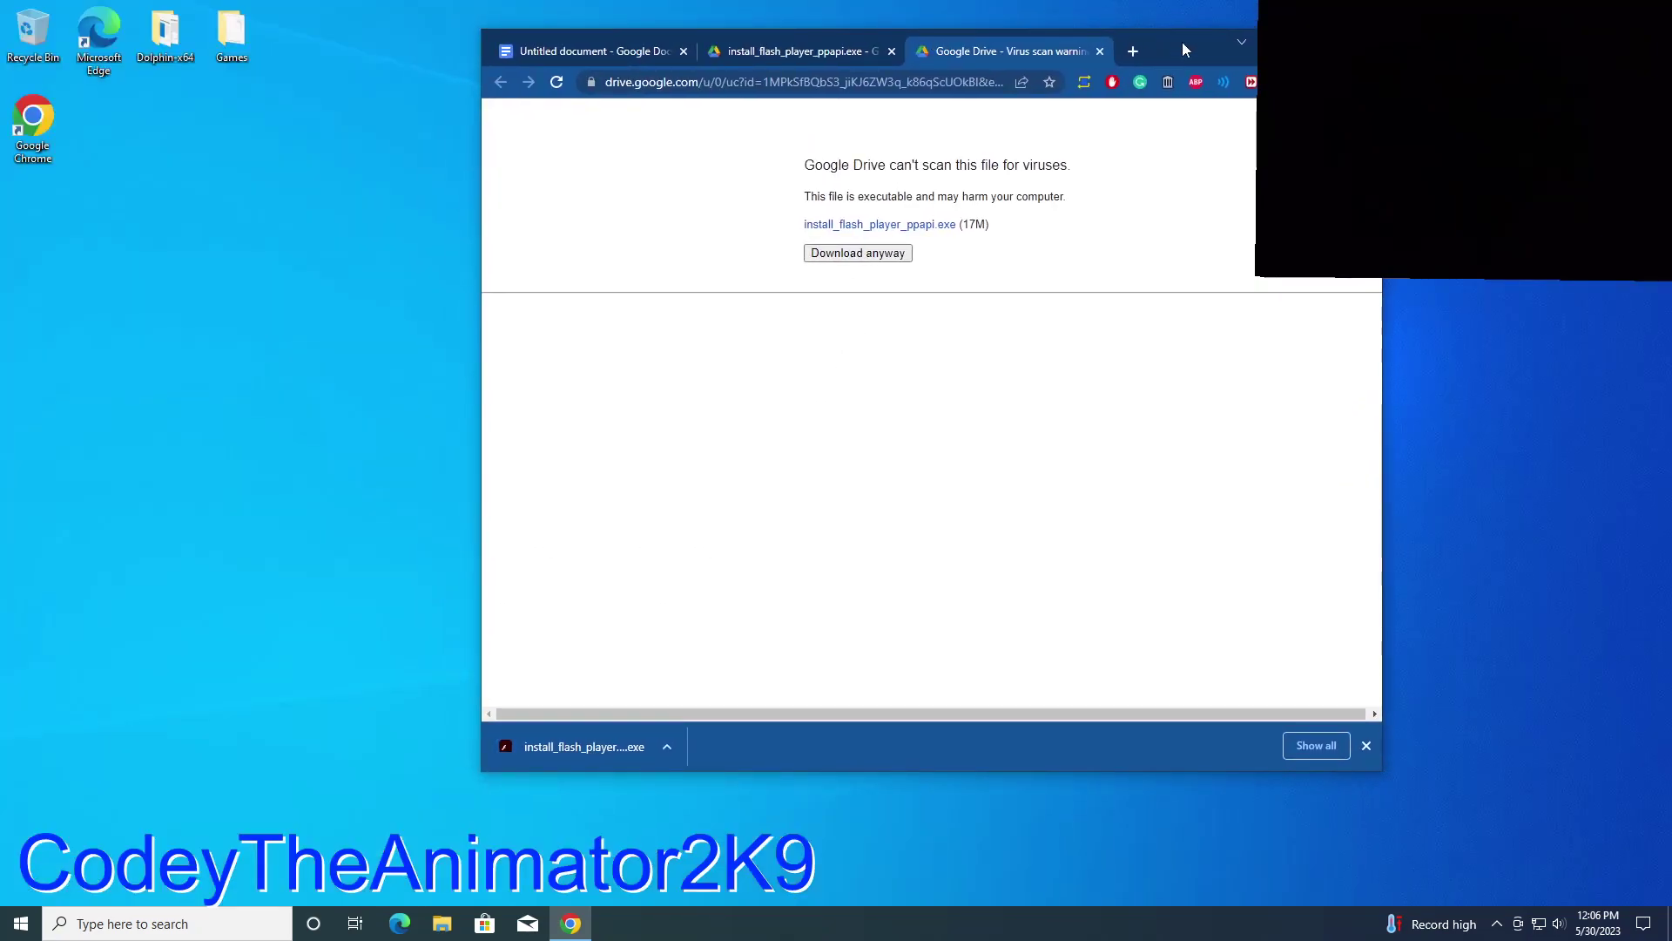
Step: Drag the Flash installer onto the desktop, close both Drive tabs and the downloads bar, and minimize Chrome
left_click_drag(1182, 43, 1174, 56)
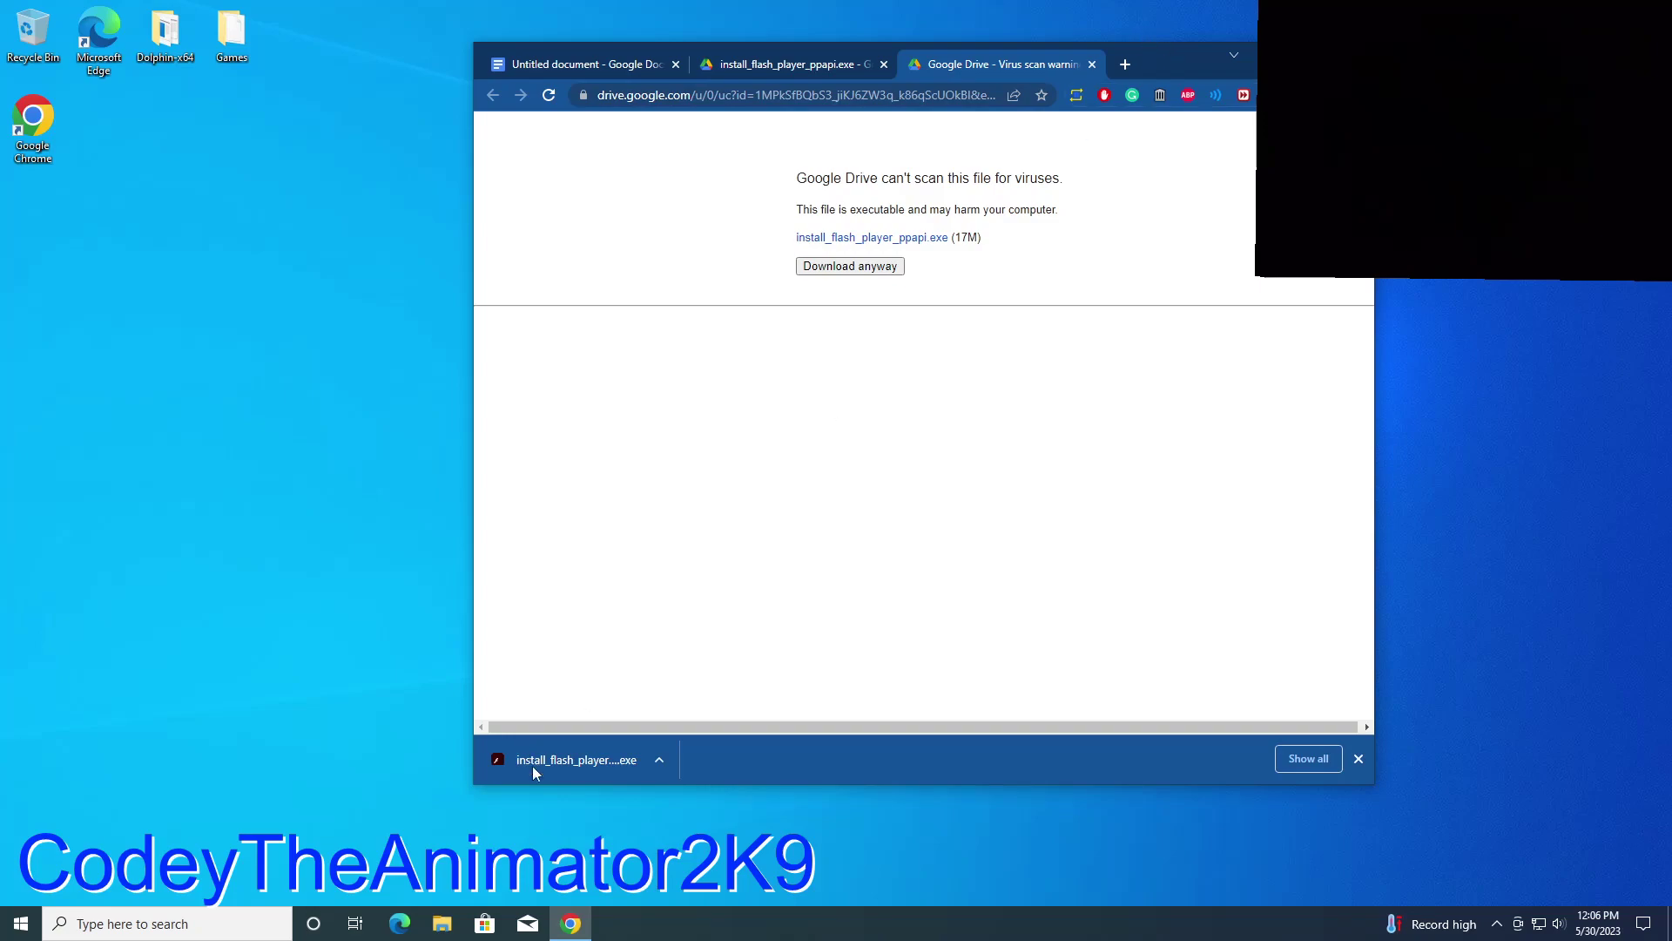
left_click_drag(582, 764, 280, 610)
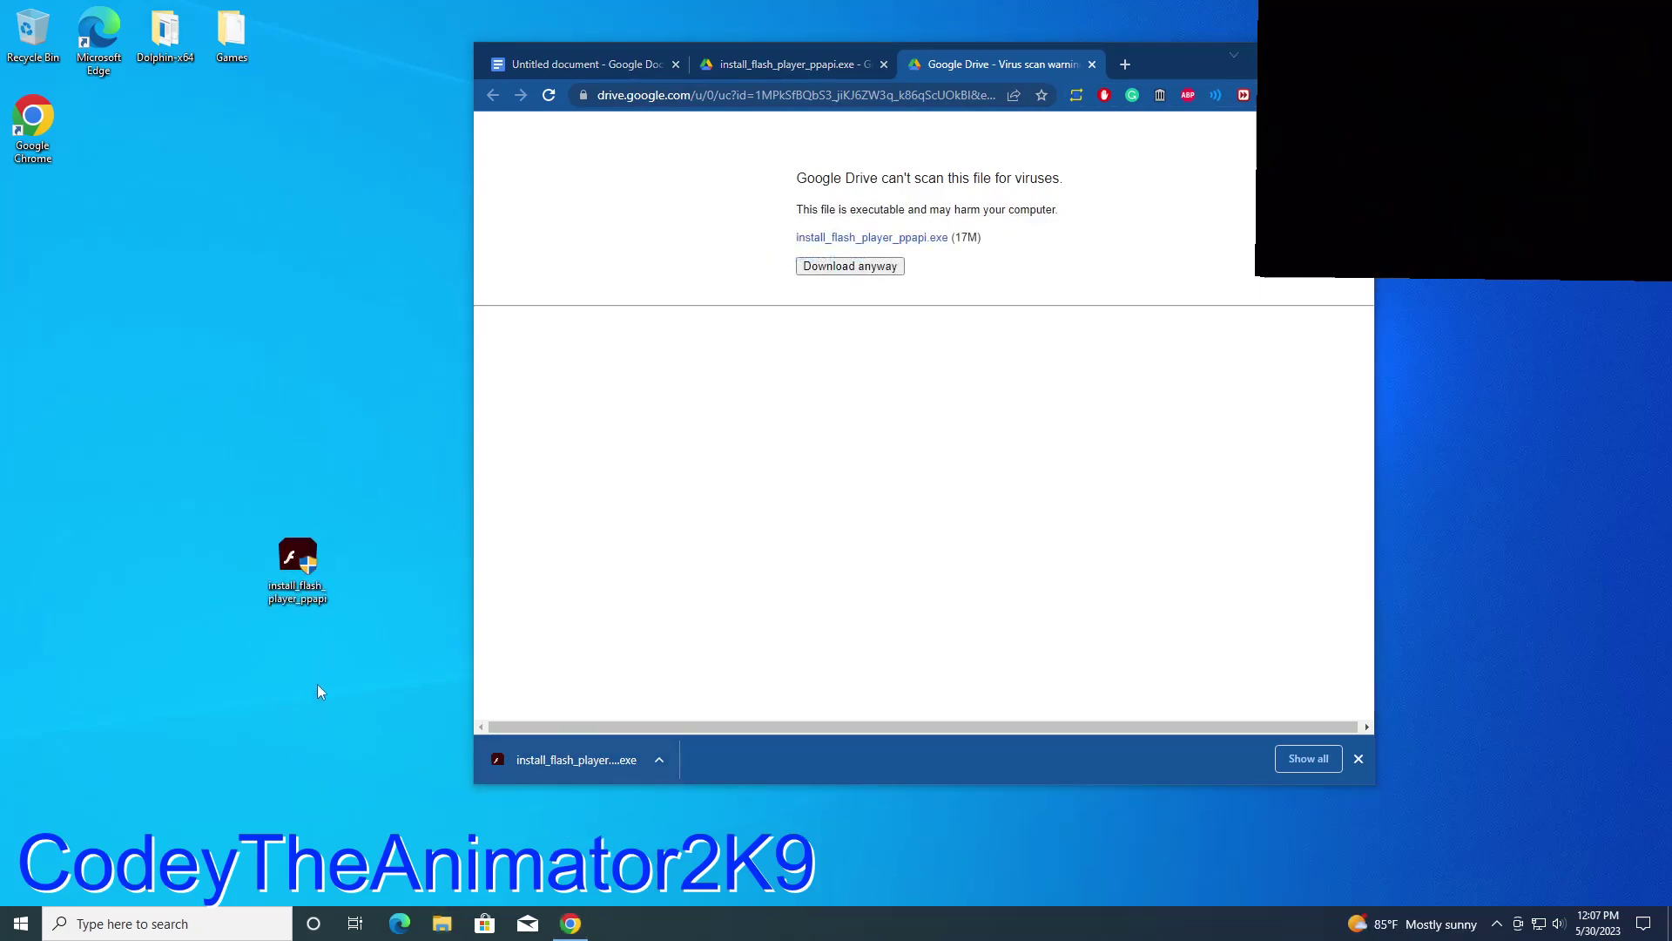
left_click(1092, 65)
left_click(1359, 758)
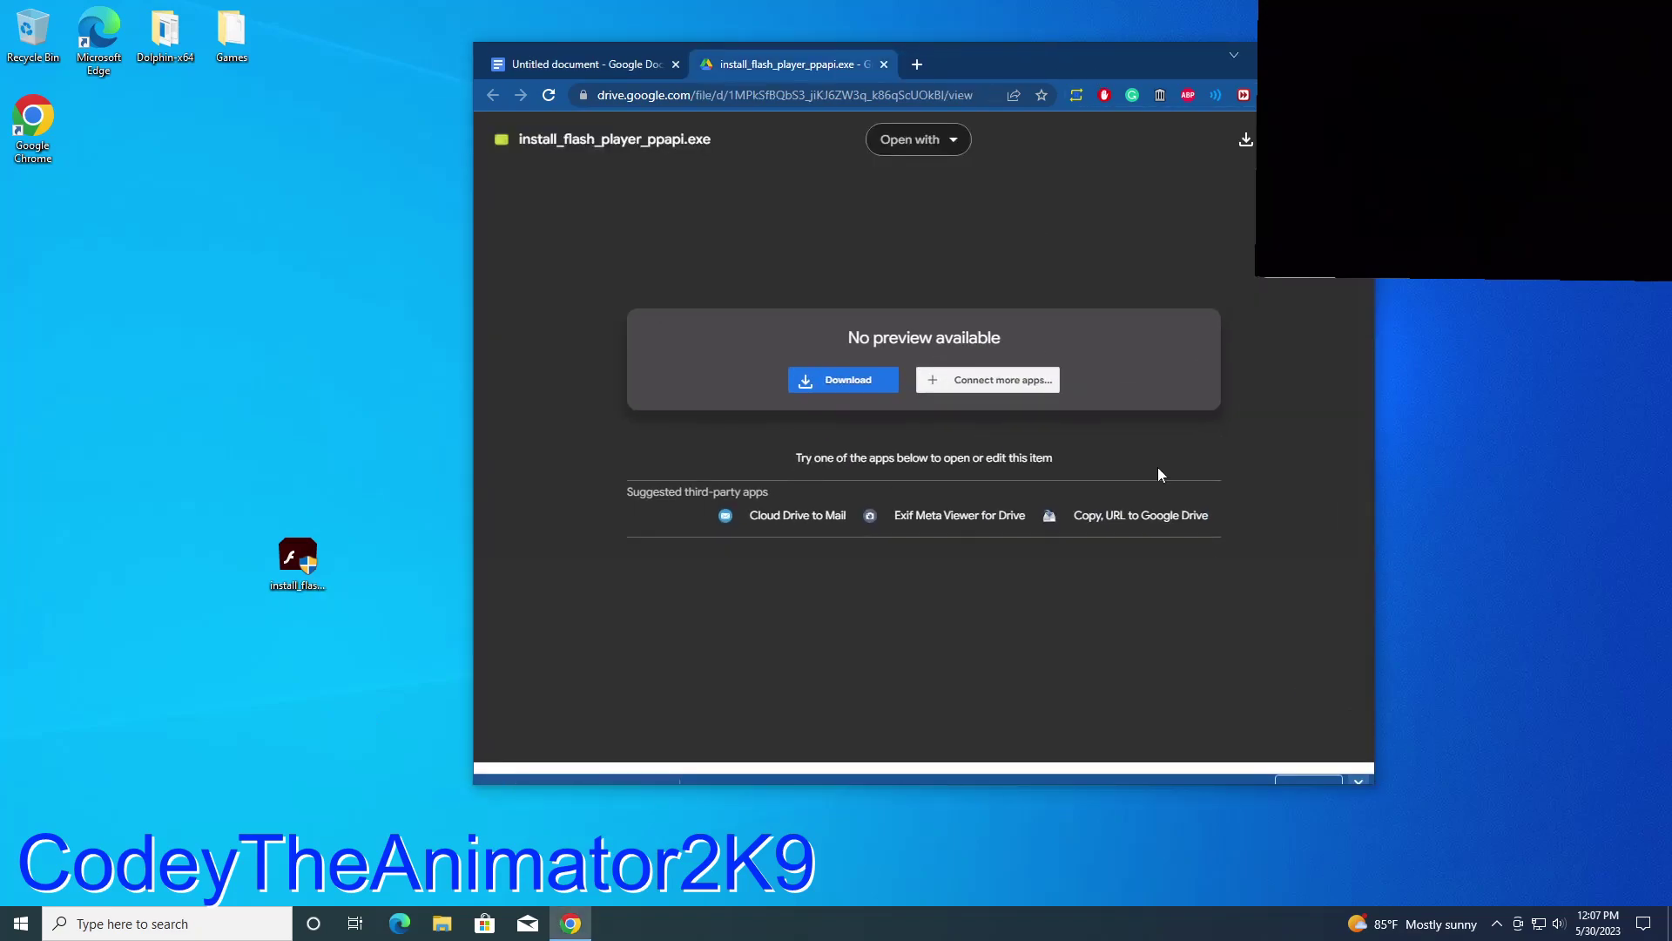
left_click(883, 64)
left_click(1274, 54)
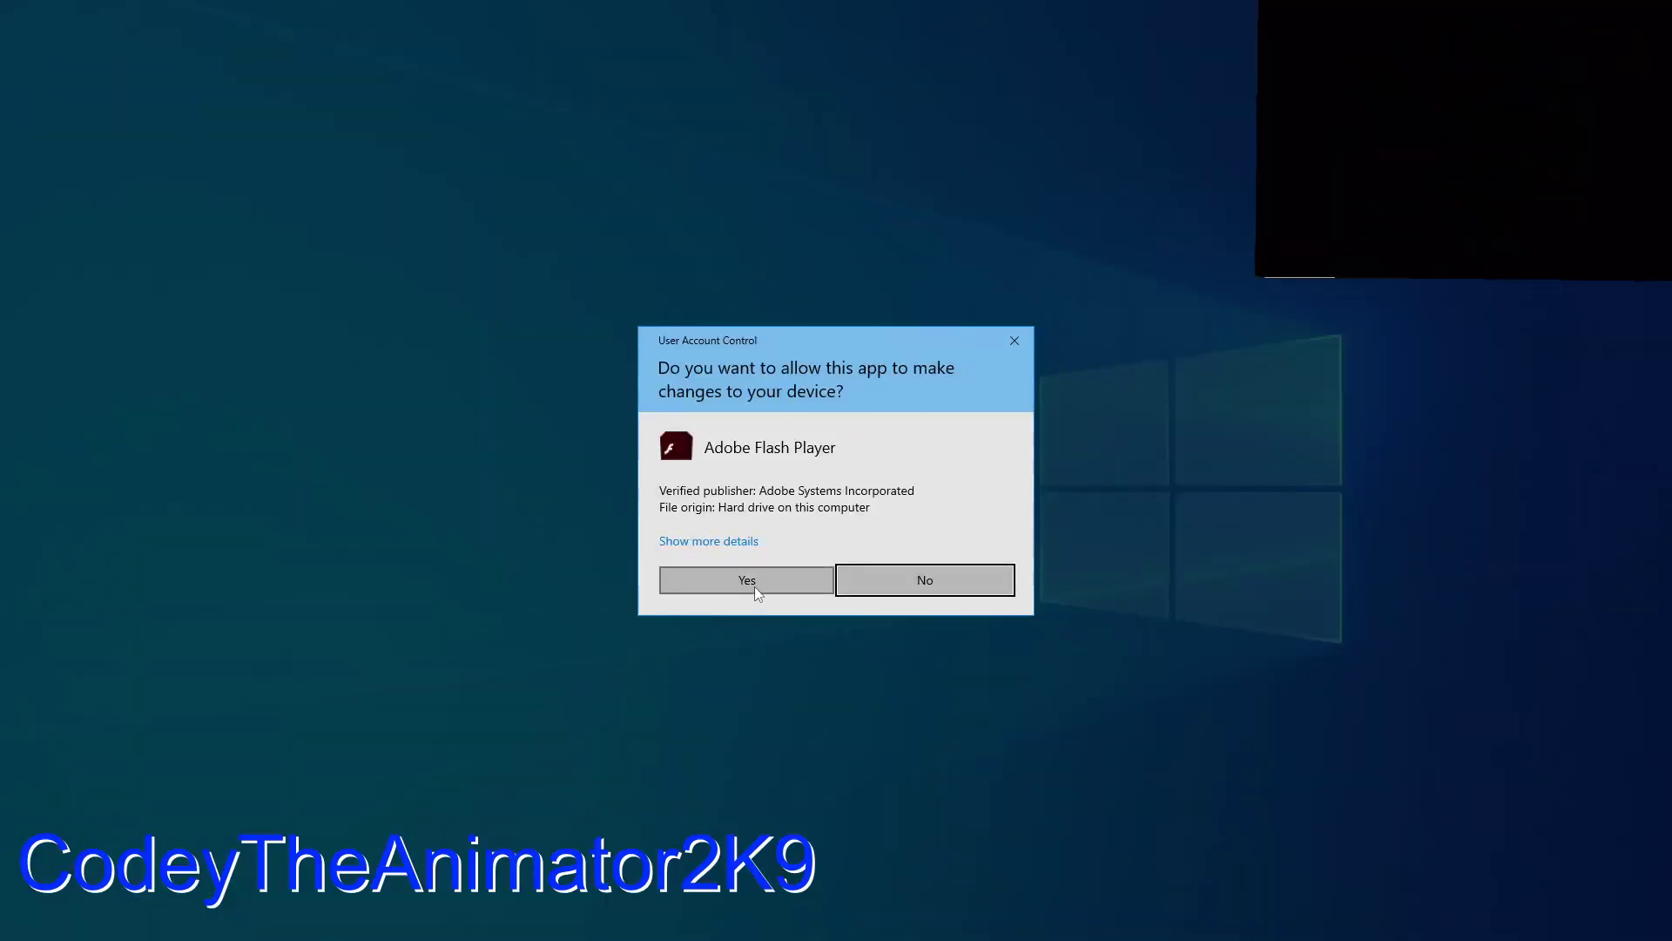
Step: Install Flash Player 18.0 with the license accepted and updates set to Never check, then close it
left_click(754, 587)
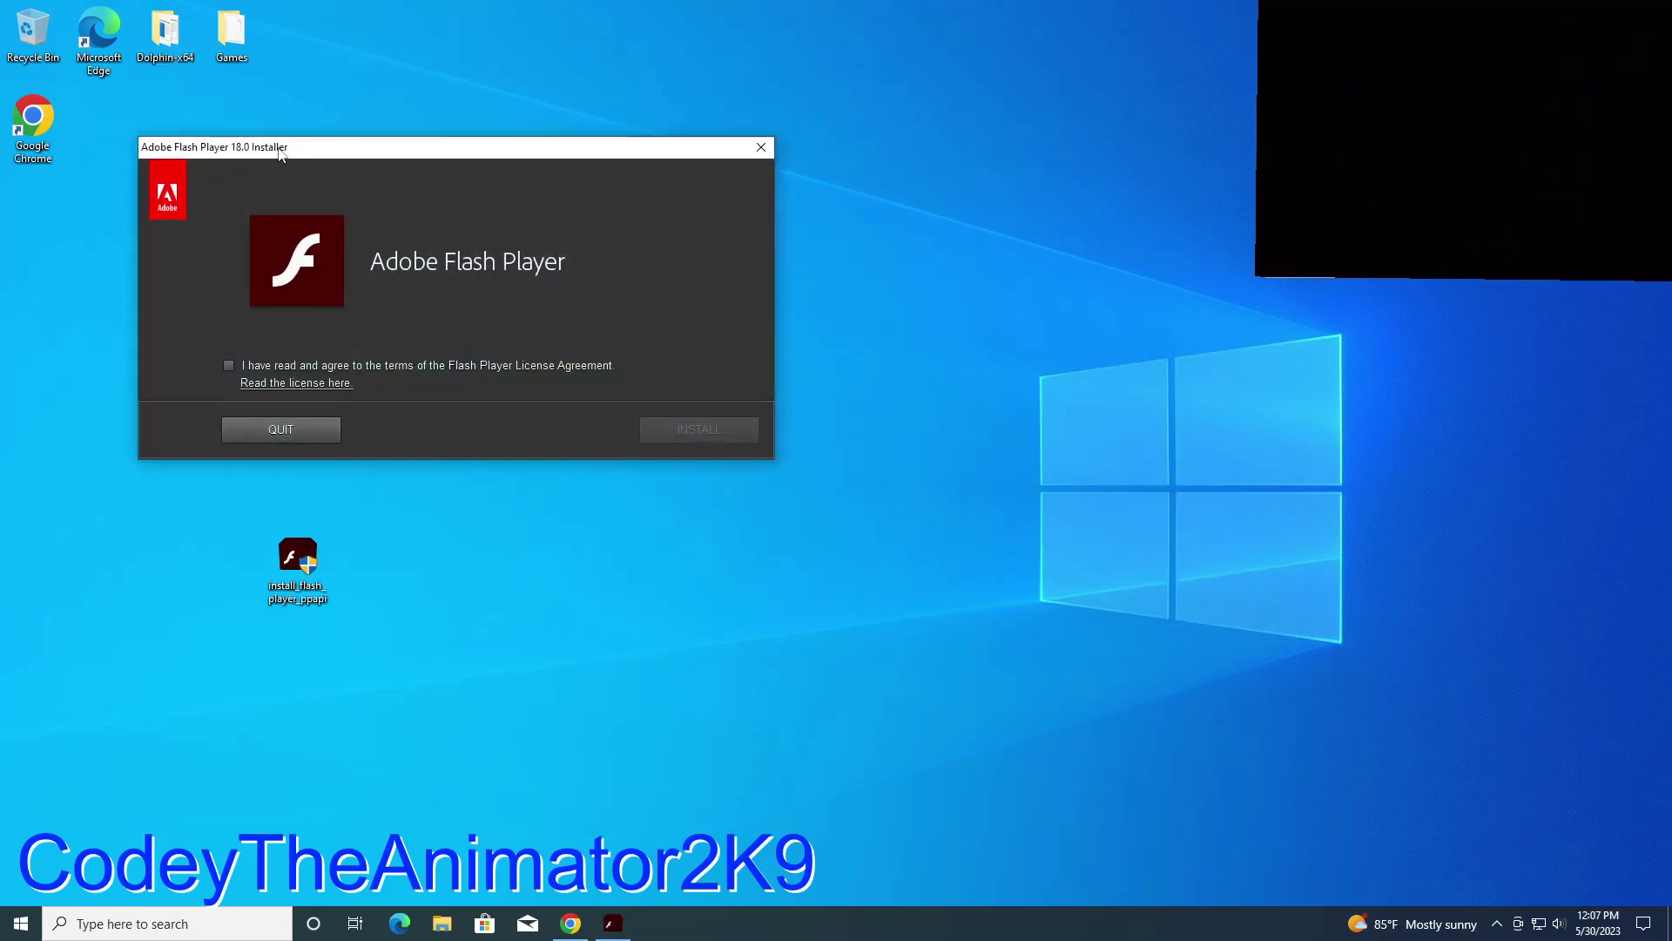
left_click(229, 366)
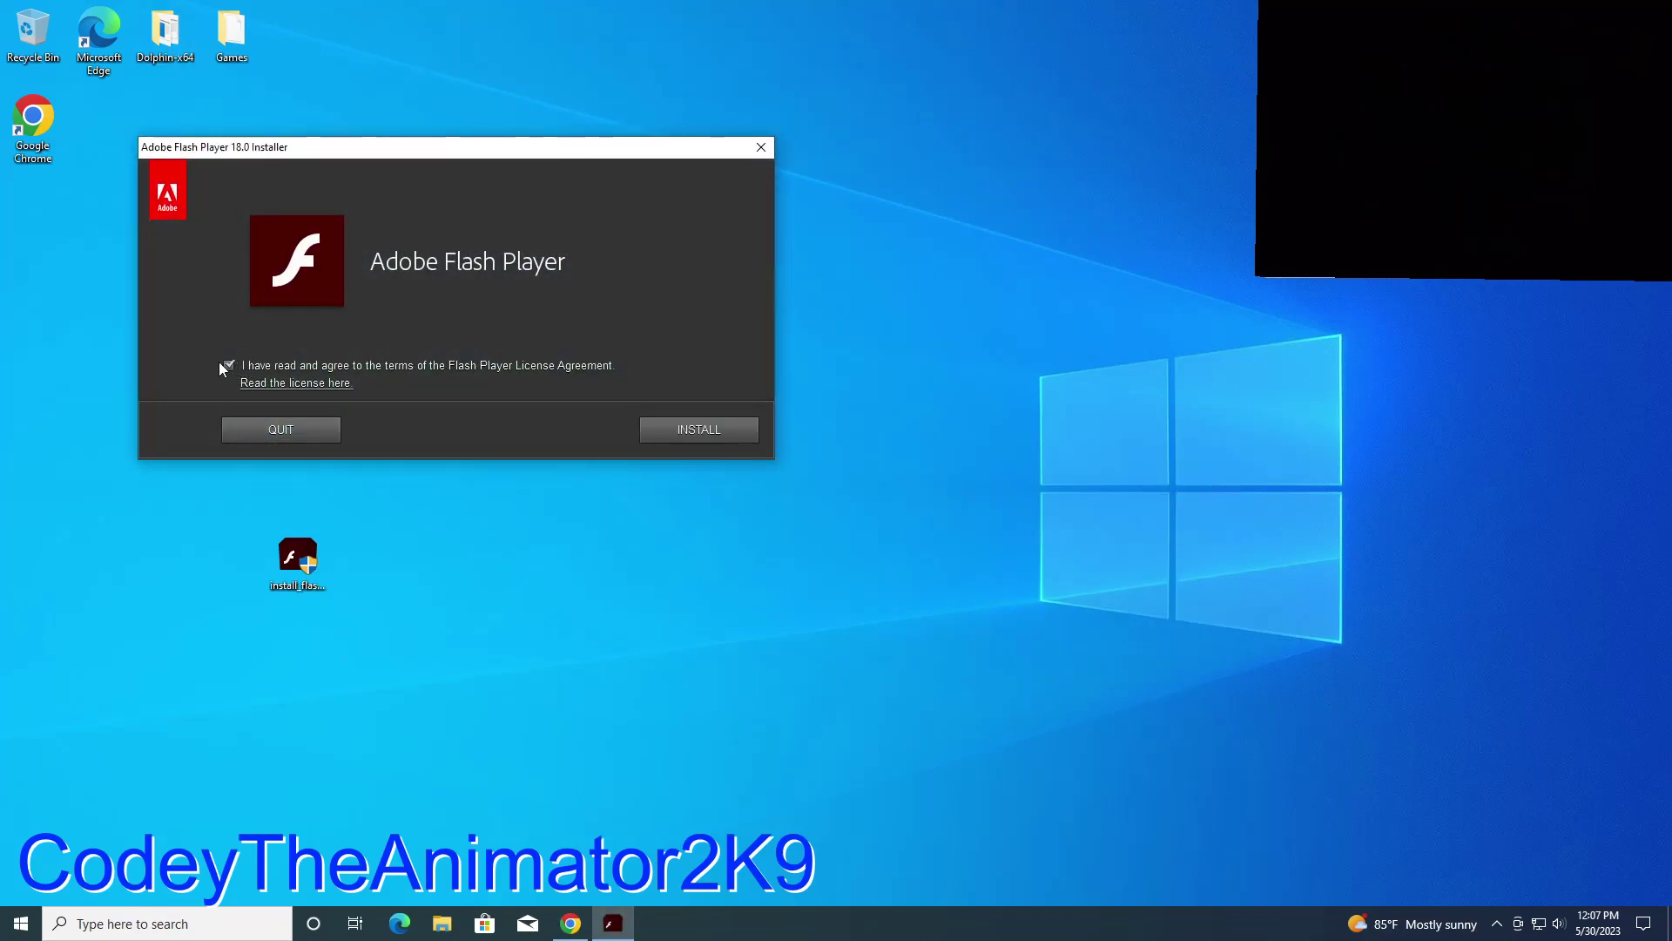
left_click(676, 433)
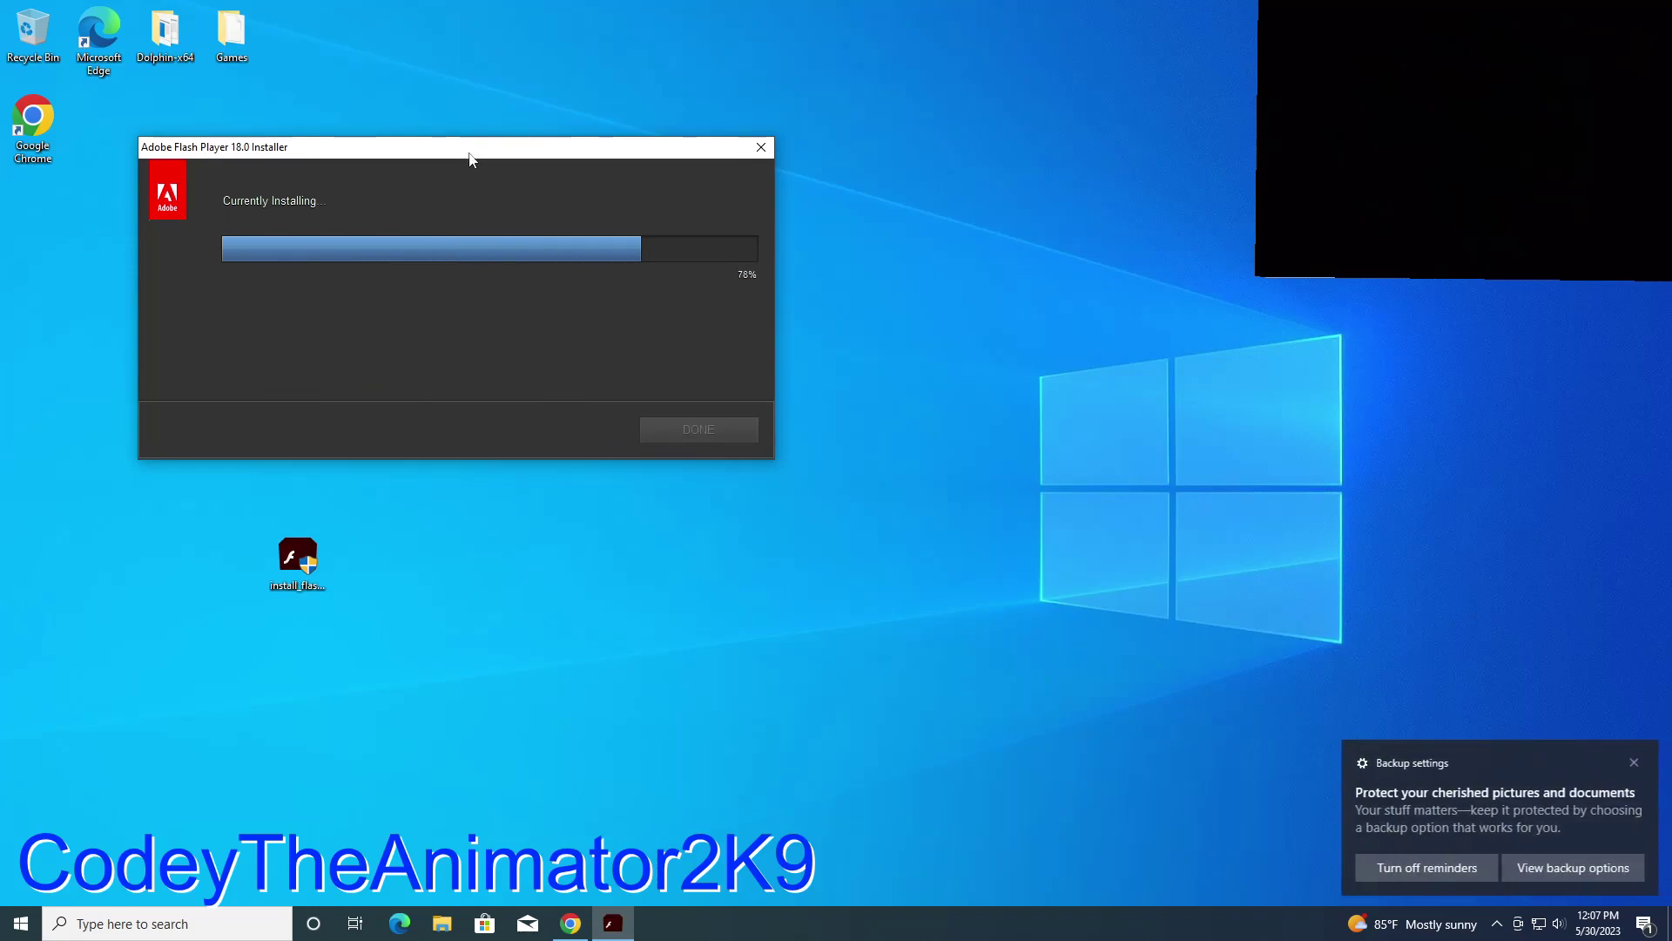
left_click(1632, 764)
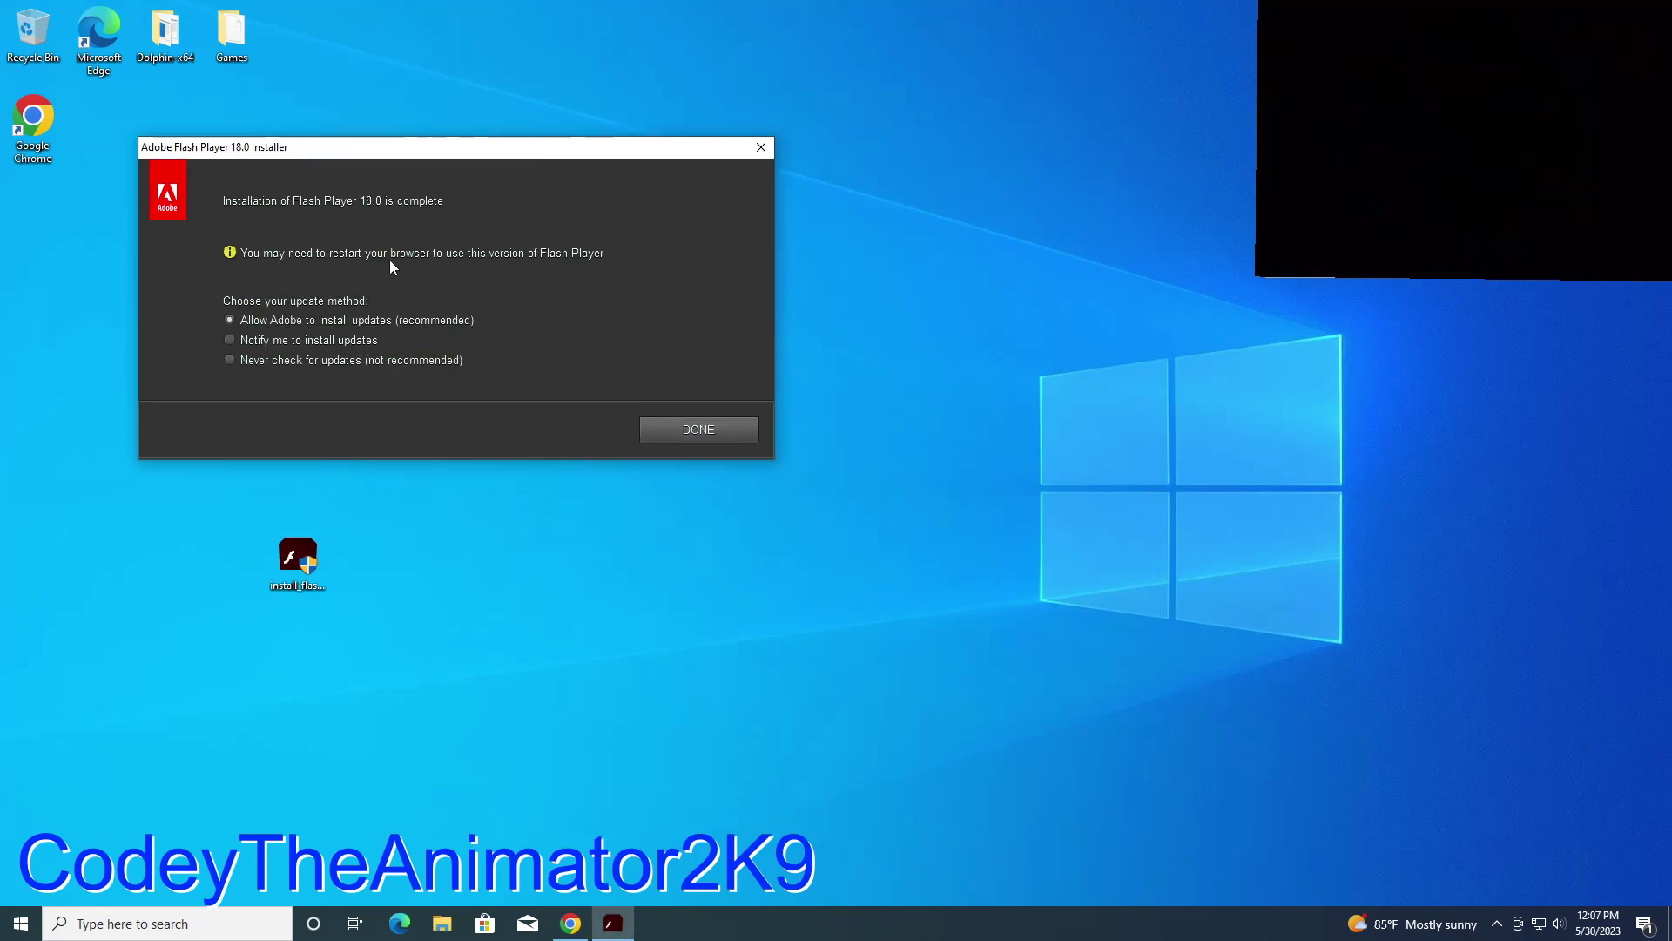
left_click(244, 361)
left_click(697, 428)
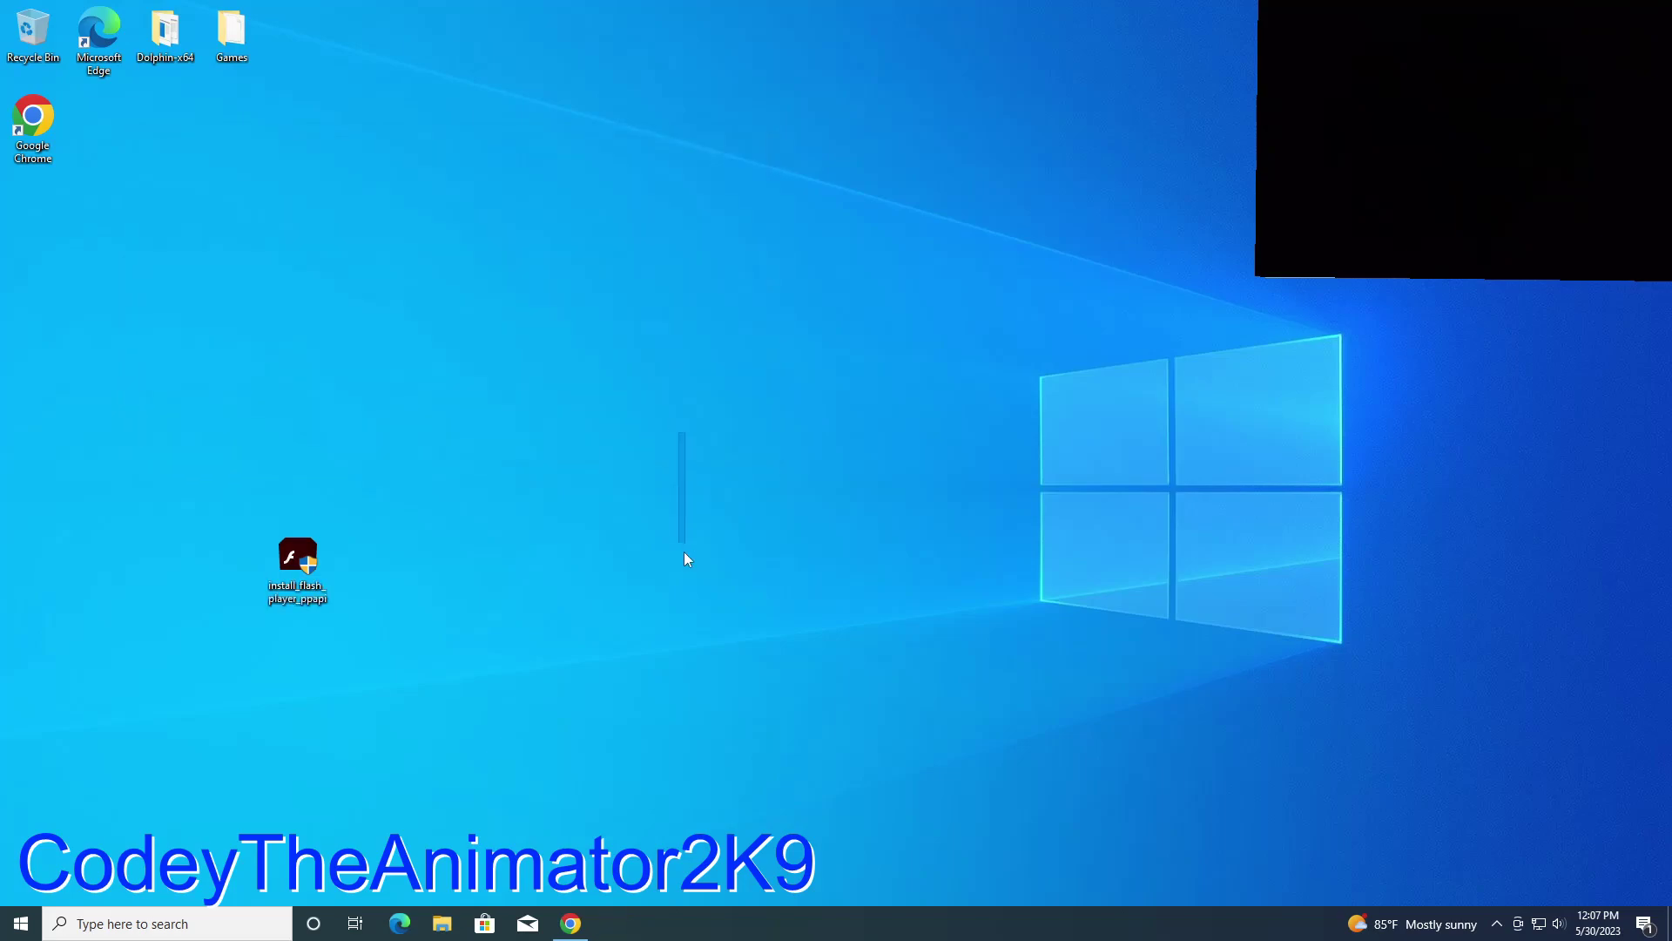
Step: Move install_flash_player_ppapi from the desktop into Documents and bring Chrome back
left_click(449, 922)
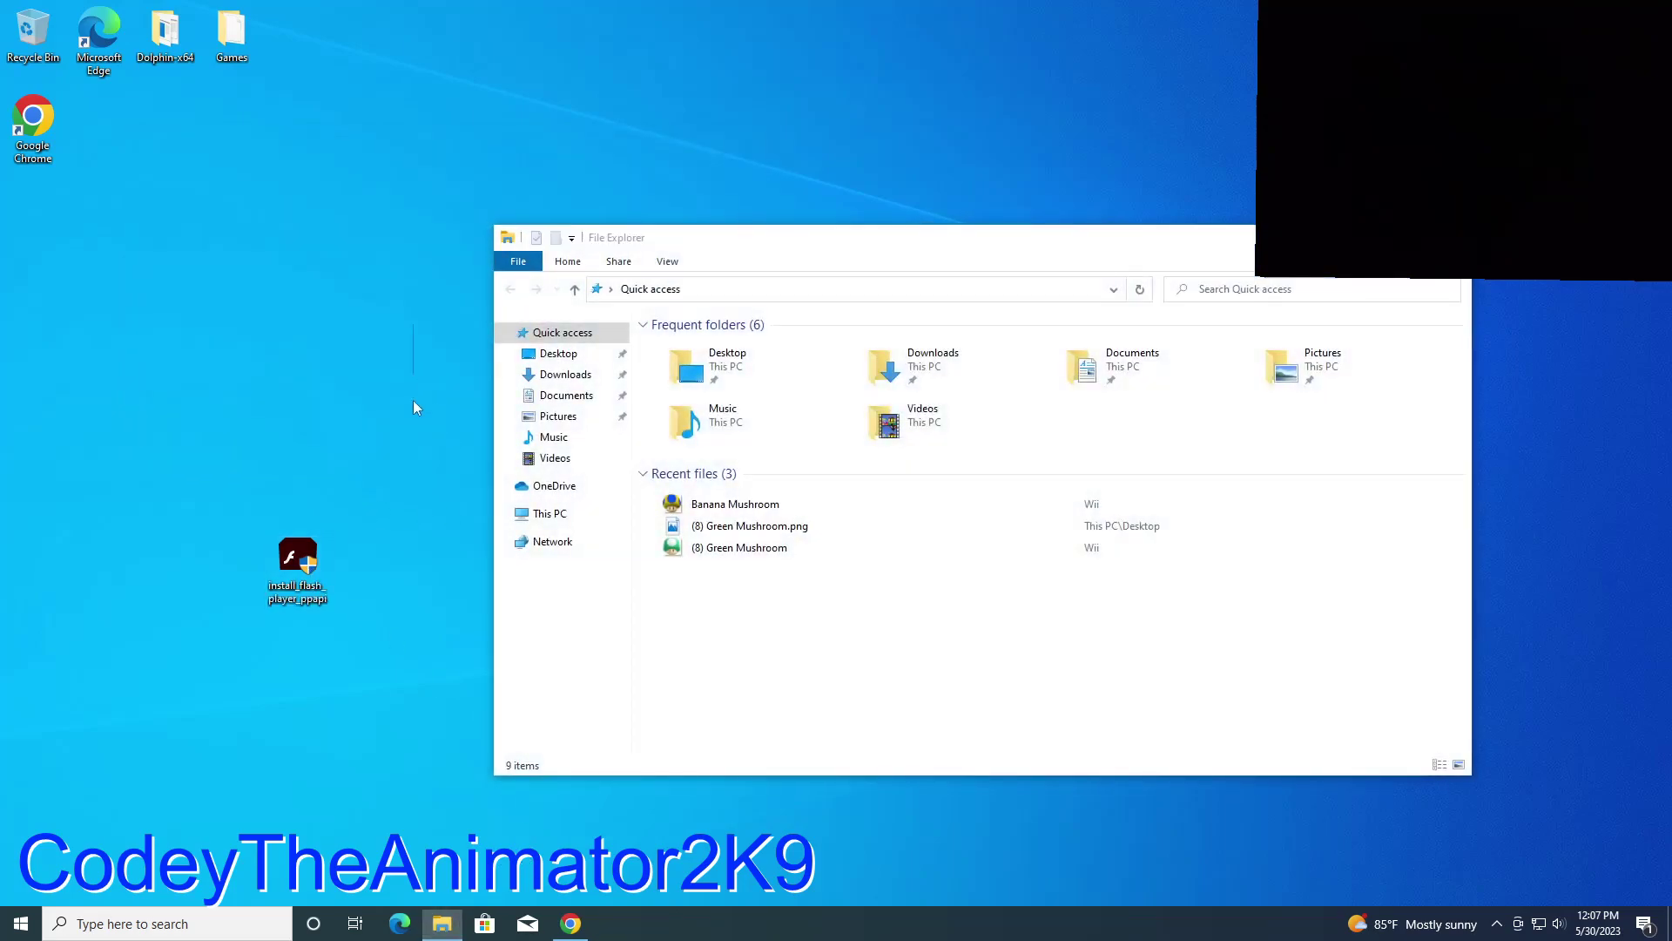
left_click(553, 399)
left_click_drag(297, 564, 661, 620)
left_click(923, 569)
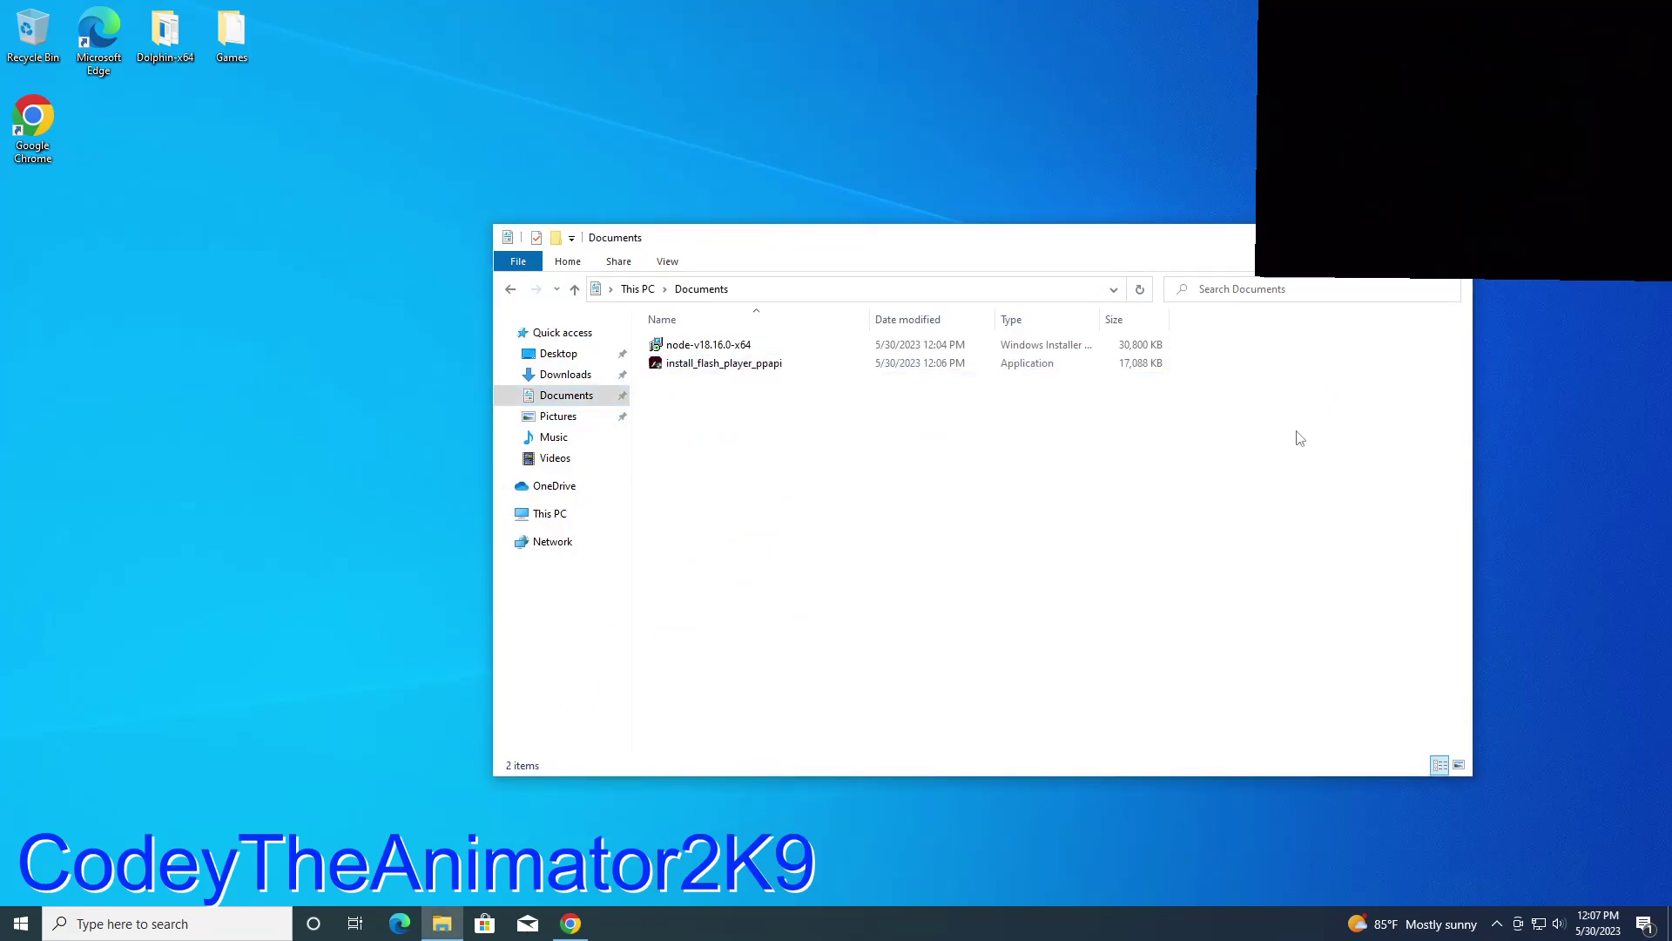
key("alt+F4")
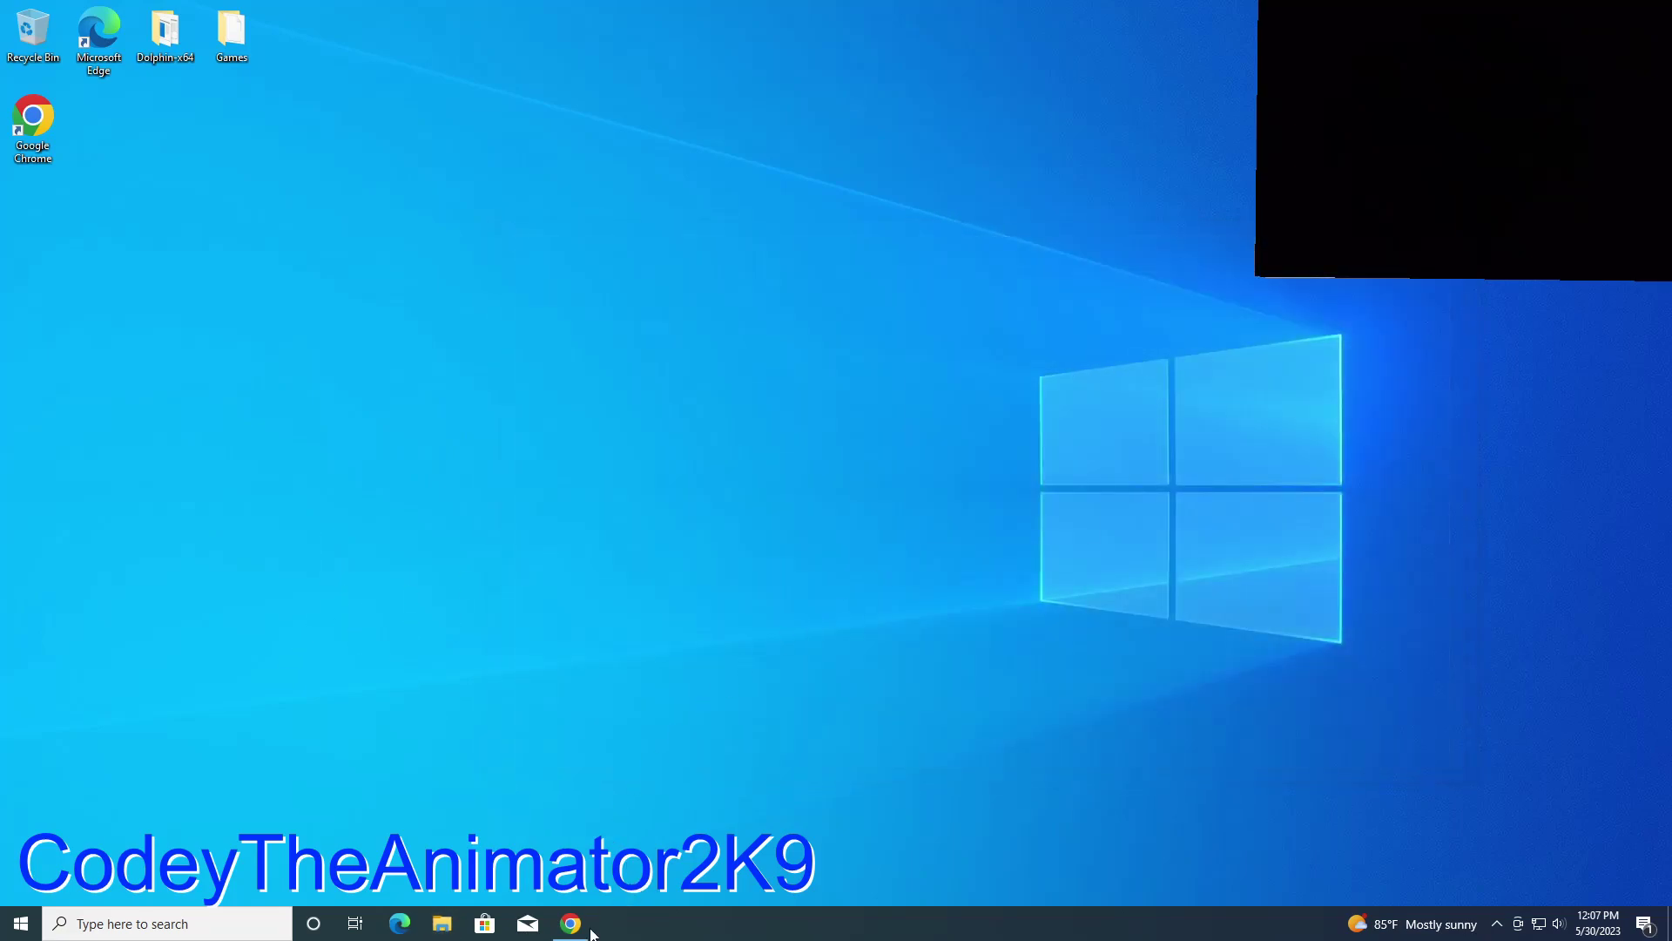
left_click(590, 930)
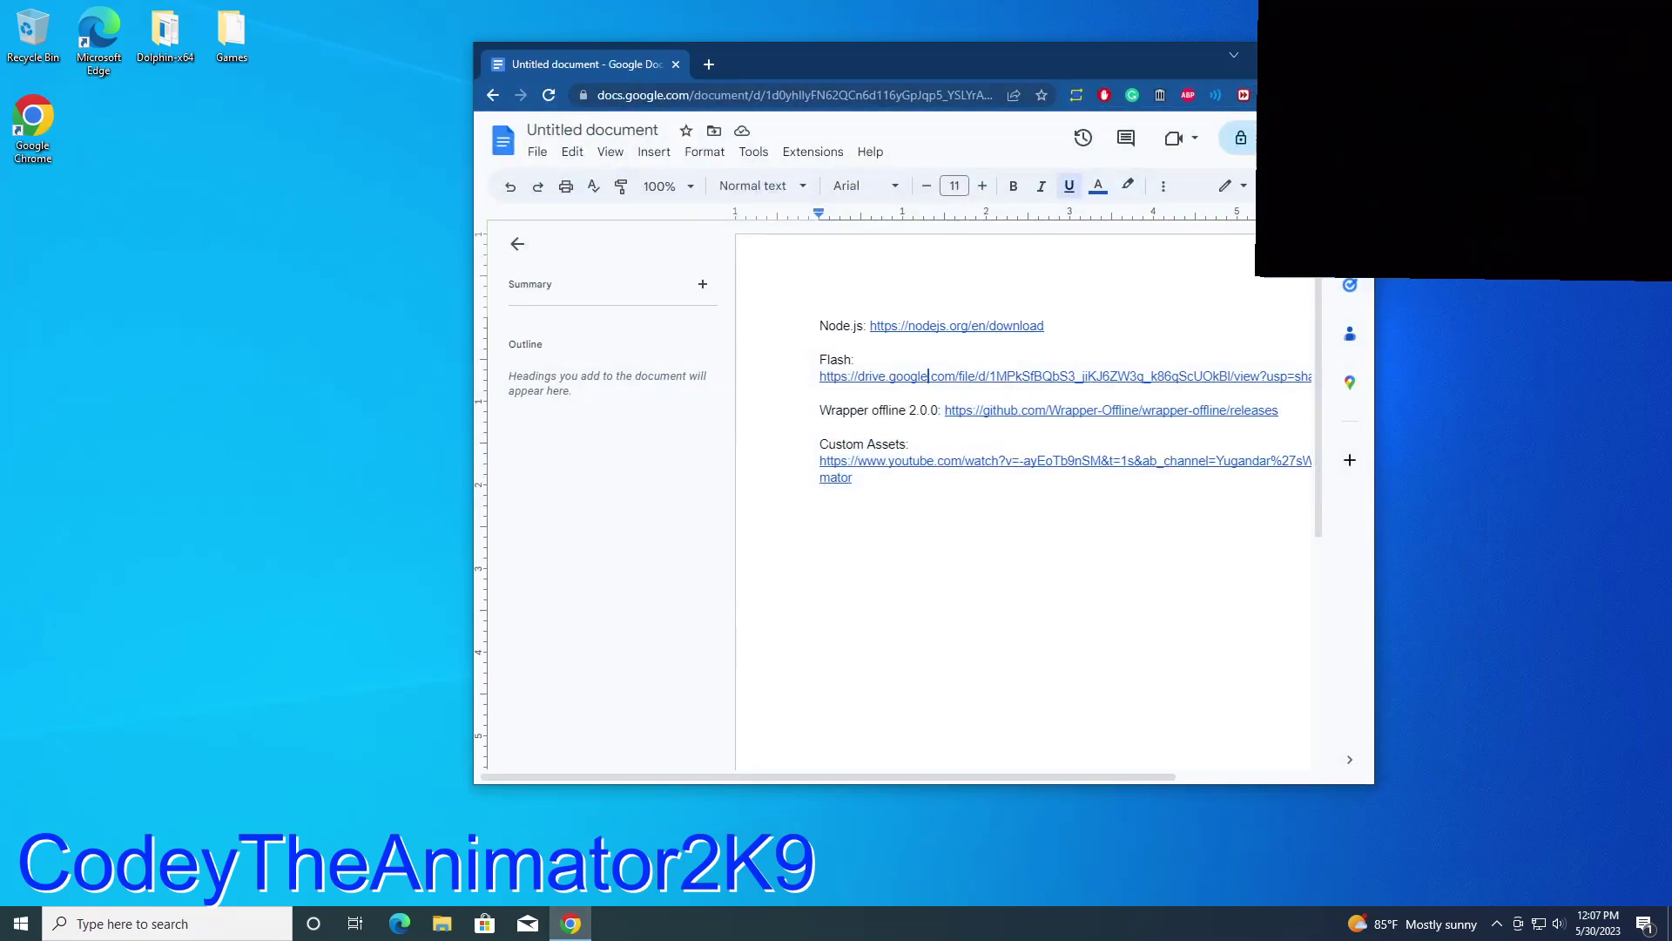
Step: Maximize Chrome and open the Wrapper offline 2.0.0 GitHub releases link in a new tab
key("super+Up")
key("Down")
key("Down")
key("End")
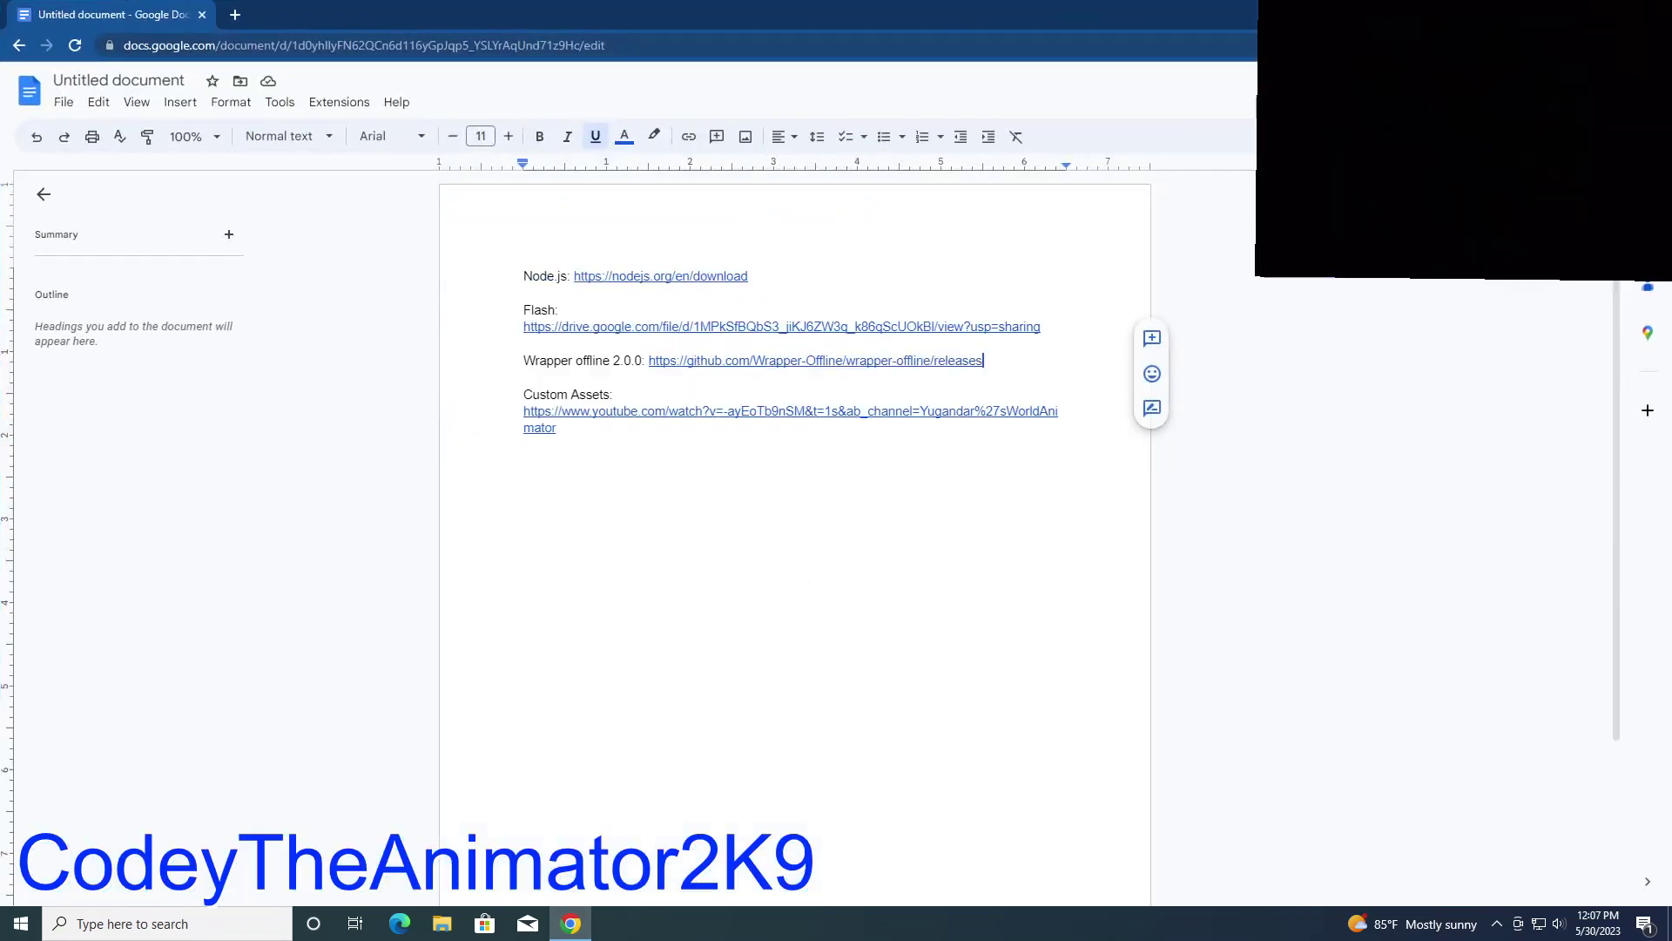
right_click(709, 362)
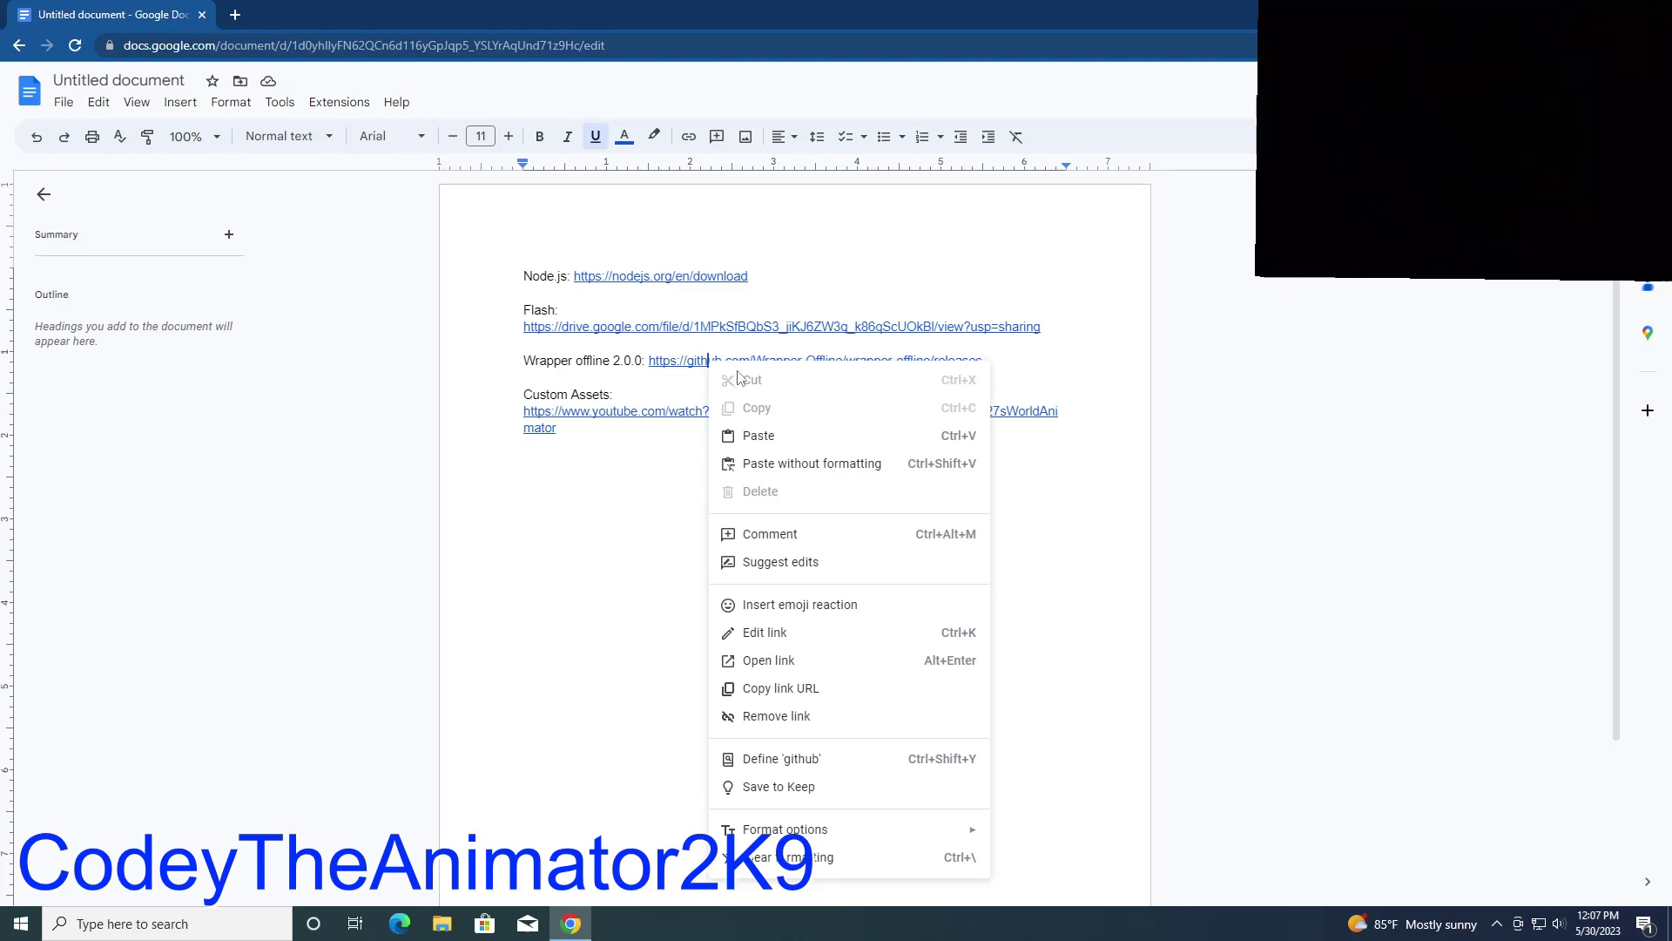
left_click(984, 360)
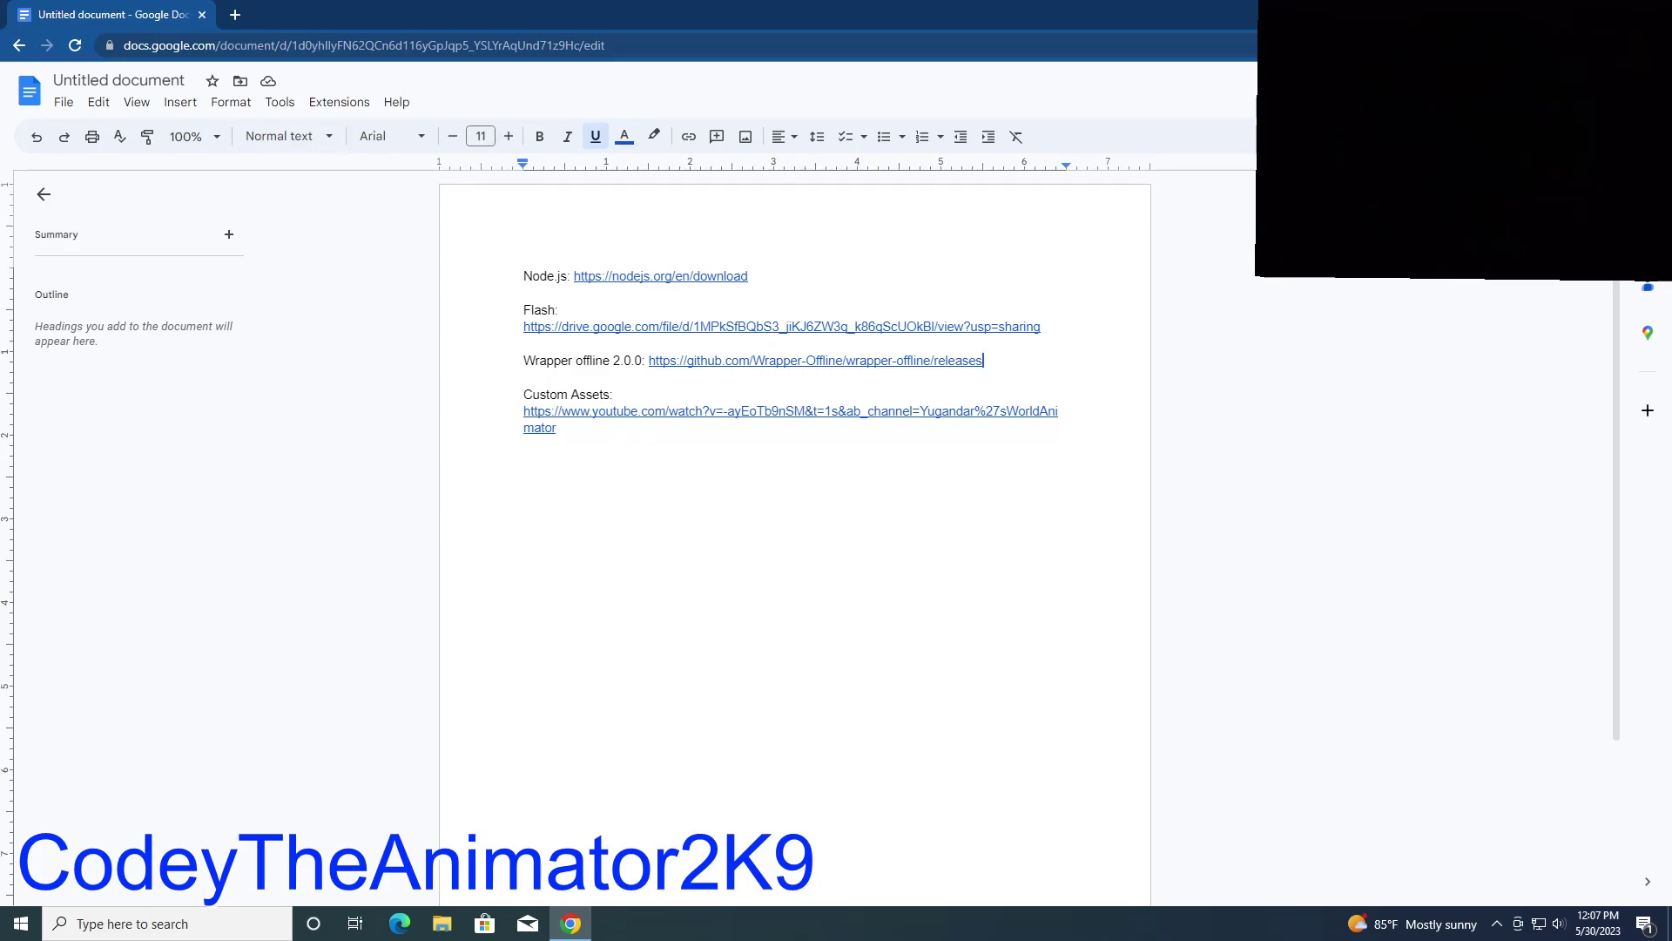
right_click(706, 360)
left_click(764, 658)
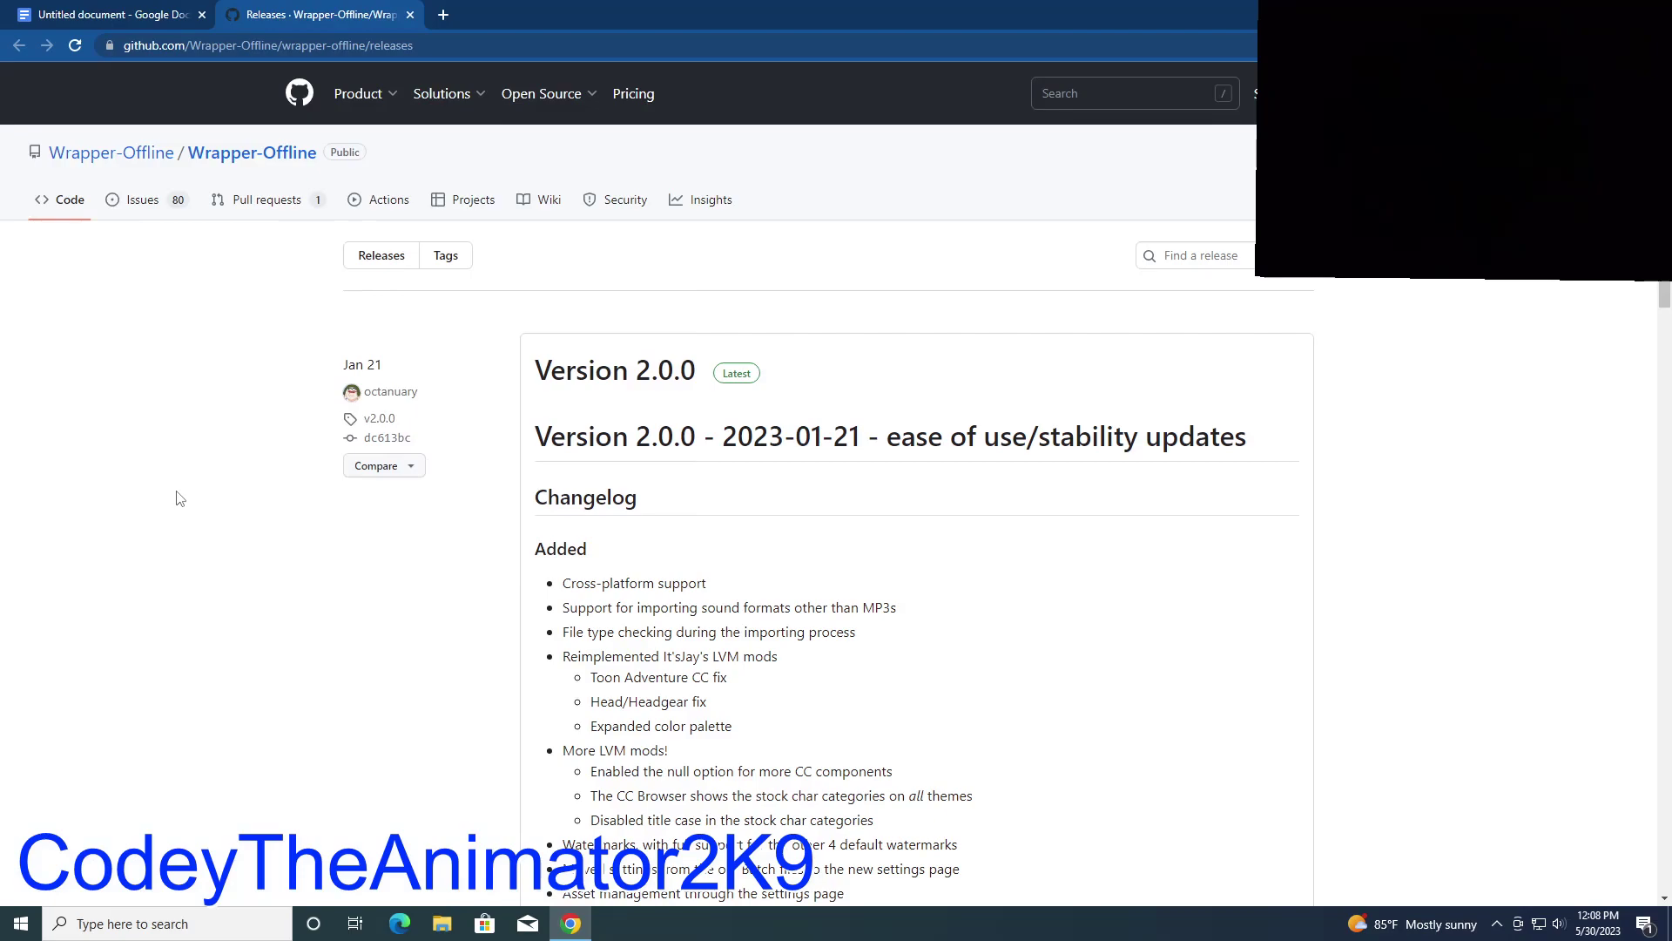
Step: Download the 909 MB wrapper-offline-win32-x64.zip asset, close the releases tab and restore the window
scroll(359, 541, "down", 10)
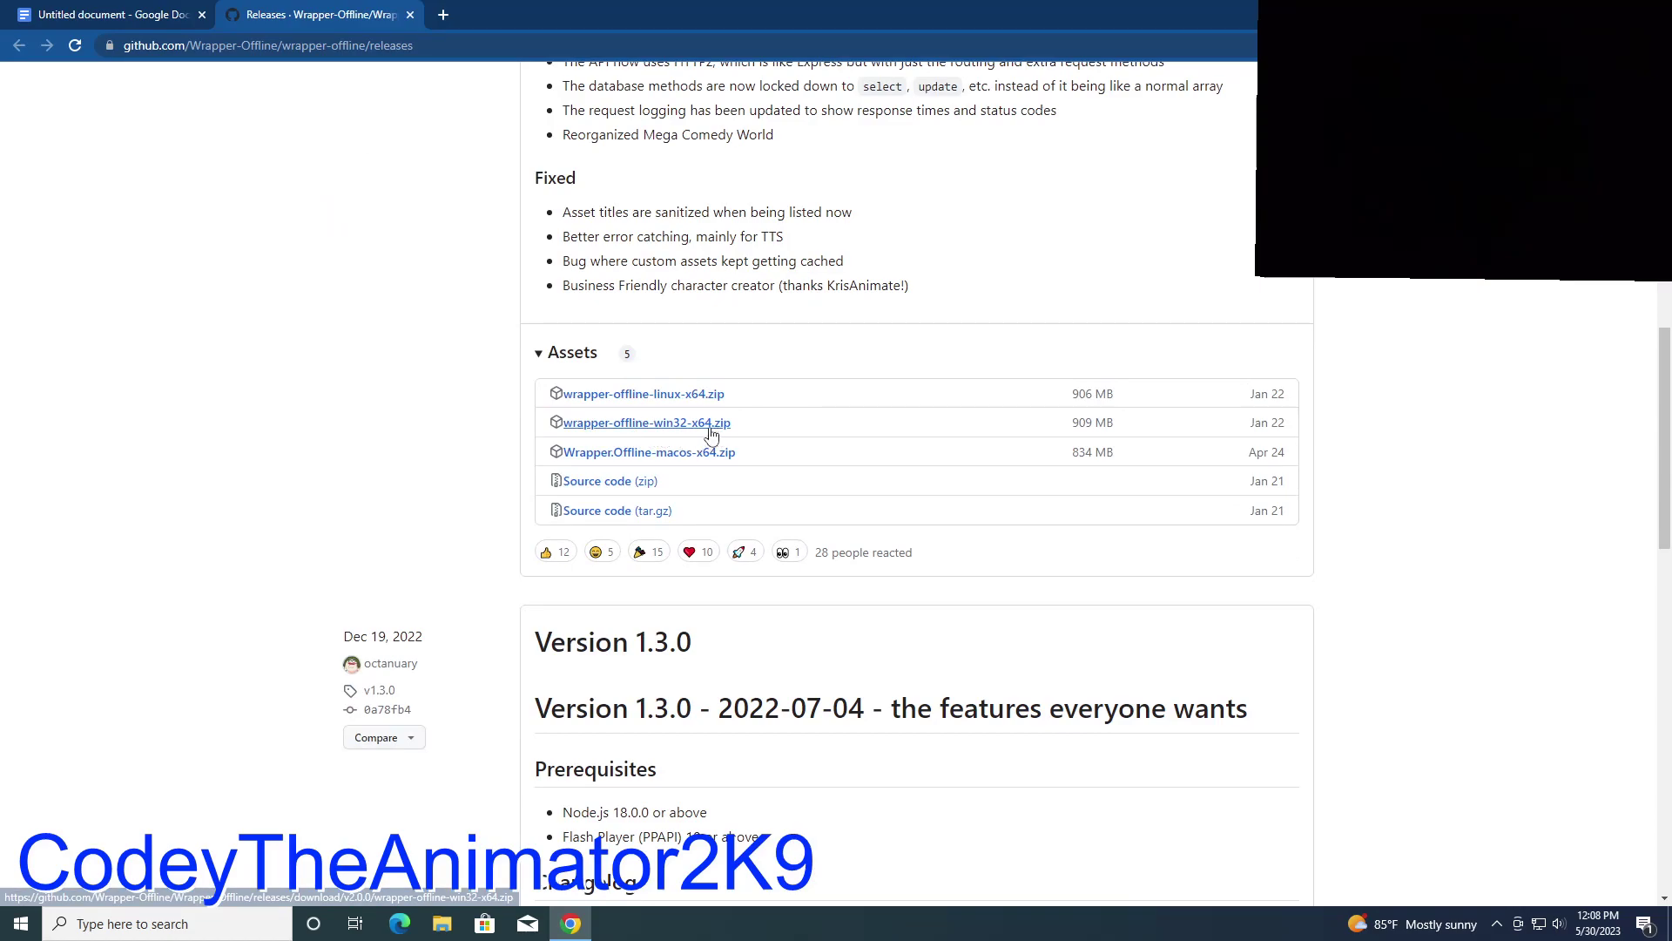
left_click(690, 424)
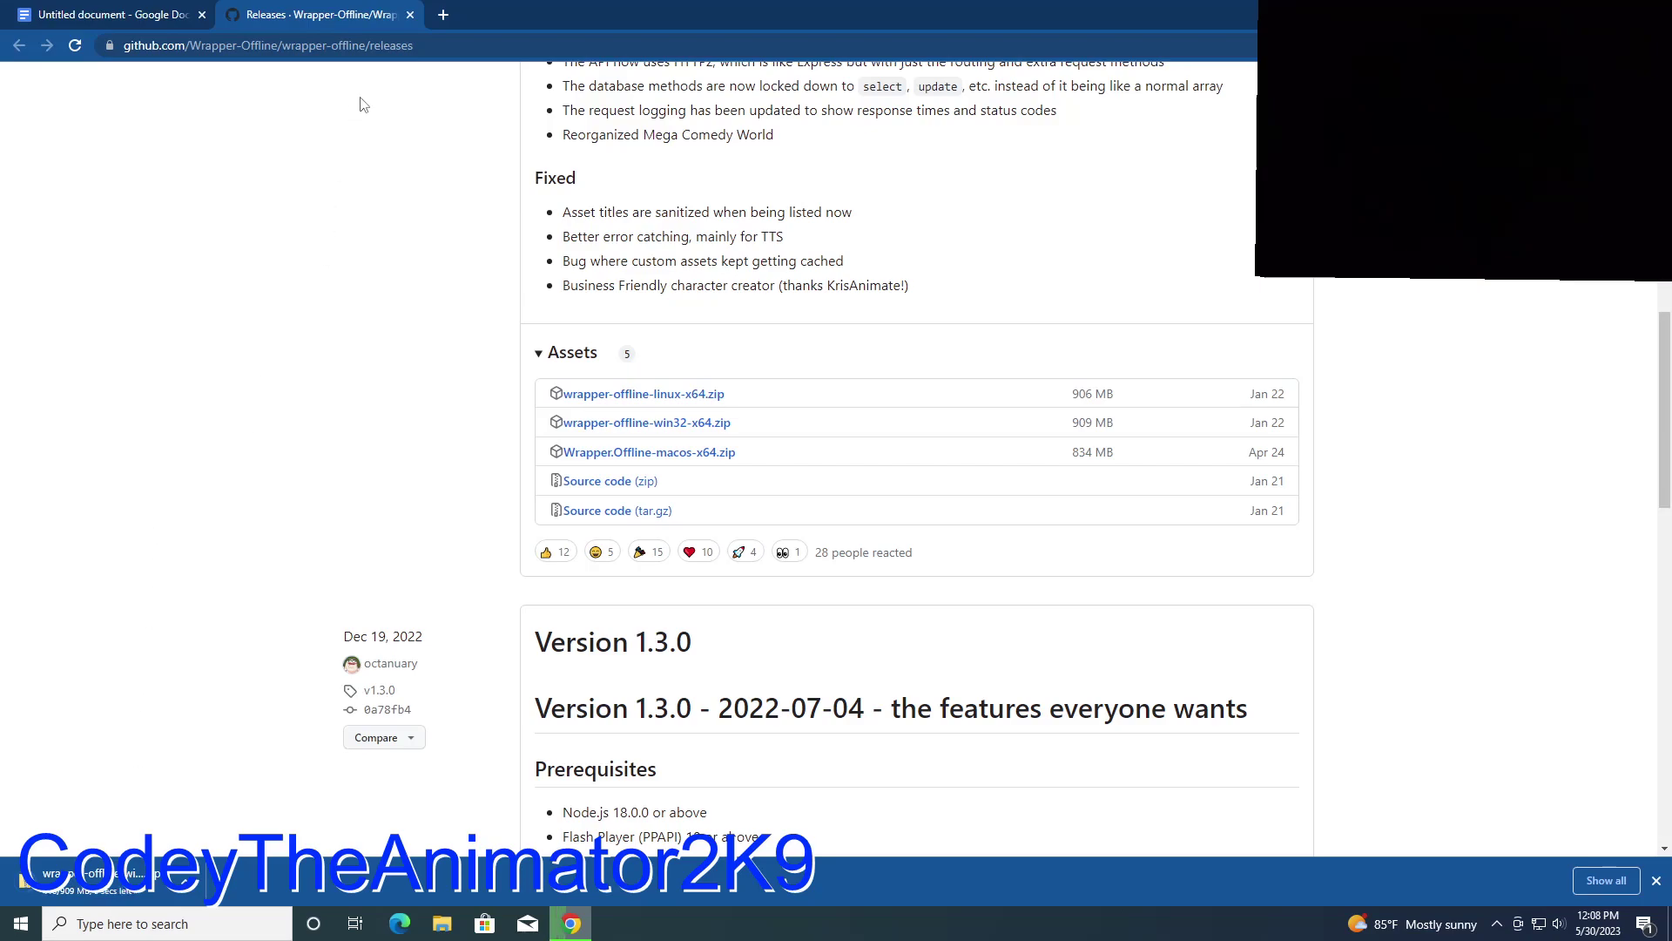
left_click(409, 15)
left_click_drag(572, 7, 819, 57)
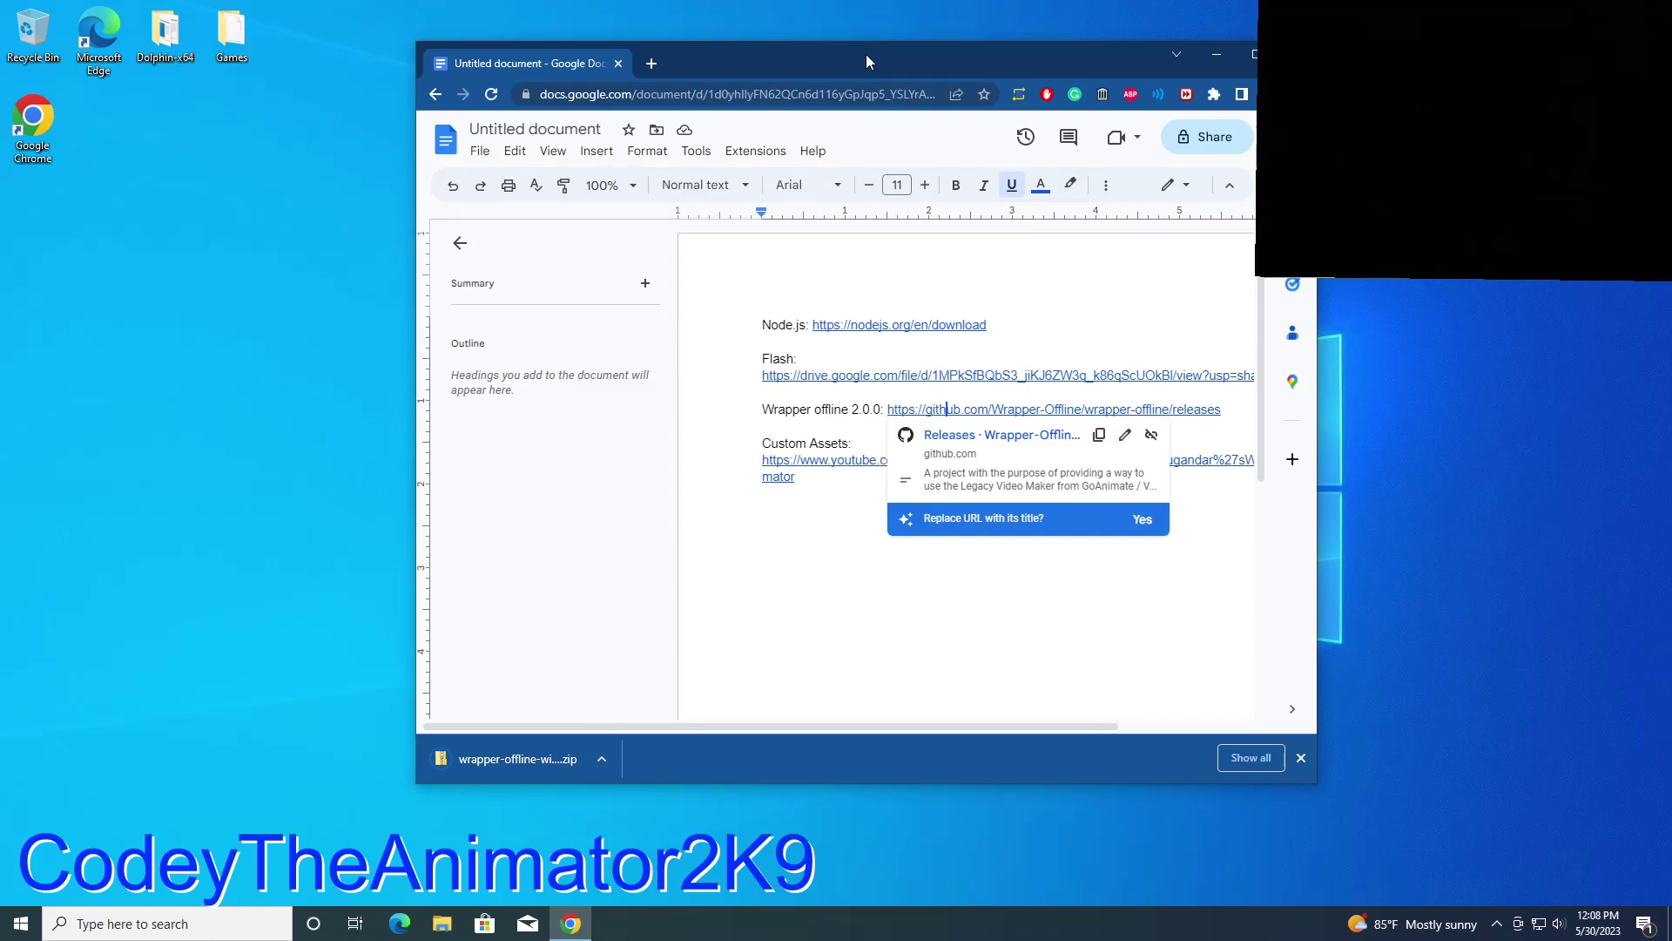
Step: Drag the downloaded wrapper-offline zip onto the desktop and dismiss Chrome's downloads bar
left_click(688, 584)
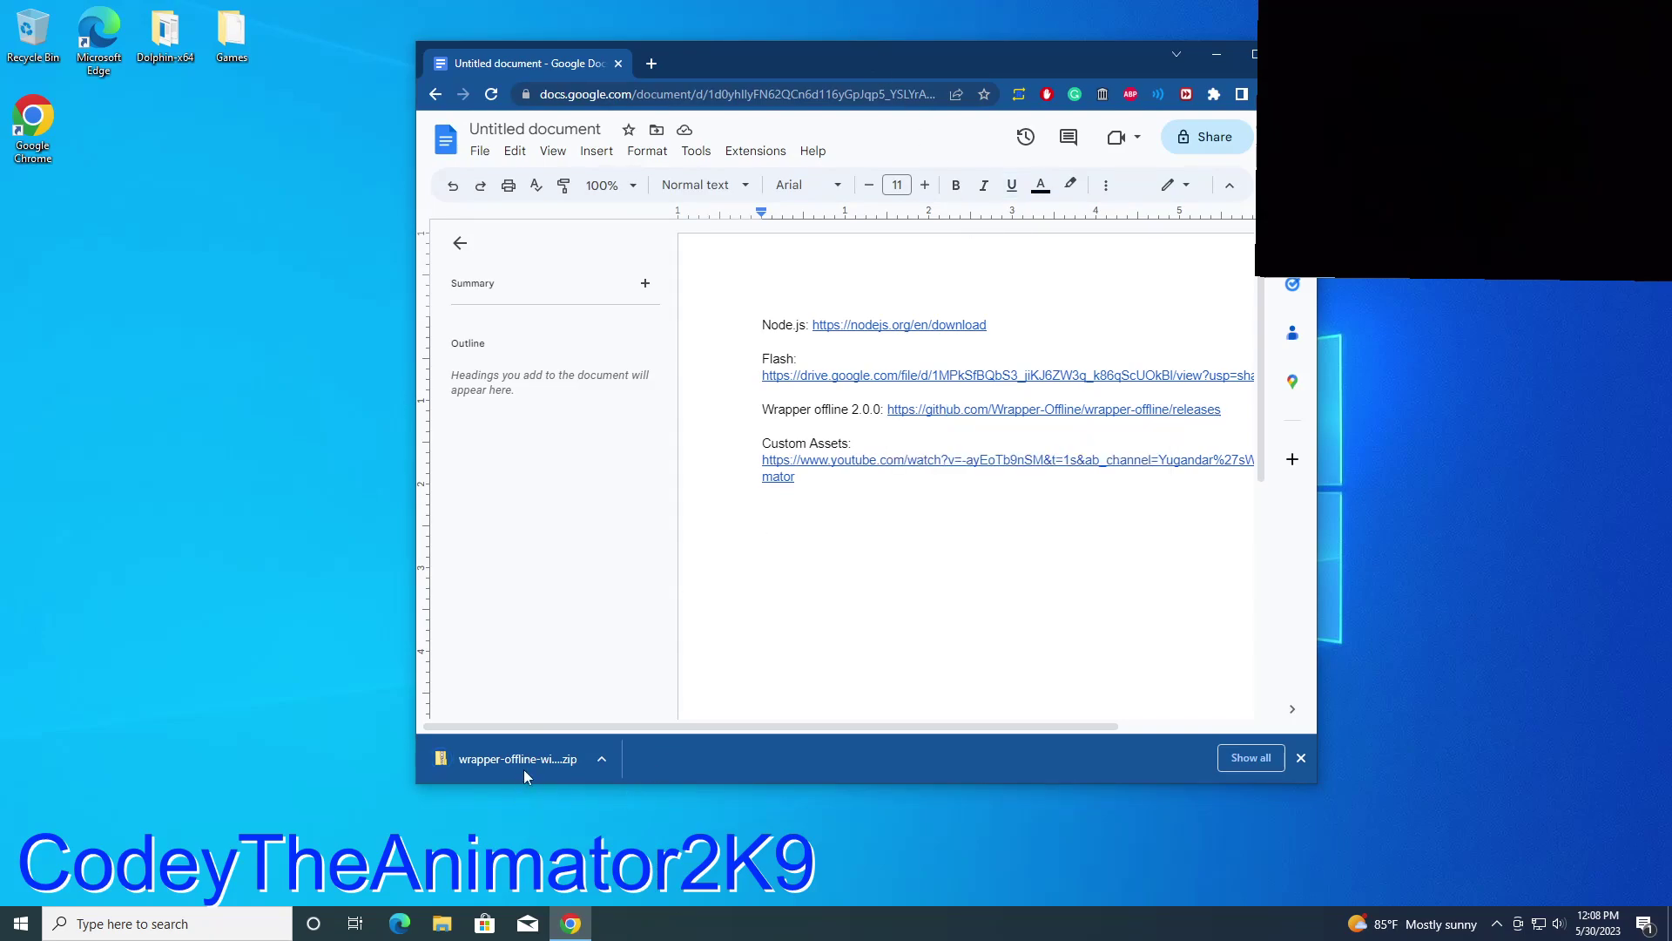
left_click_drag(520, 767, 169, 470)
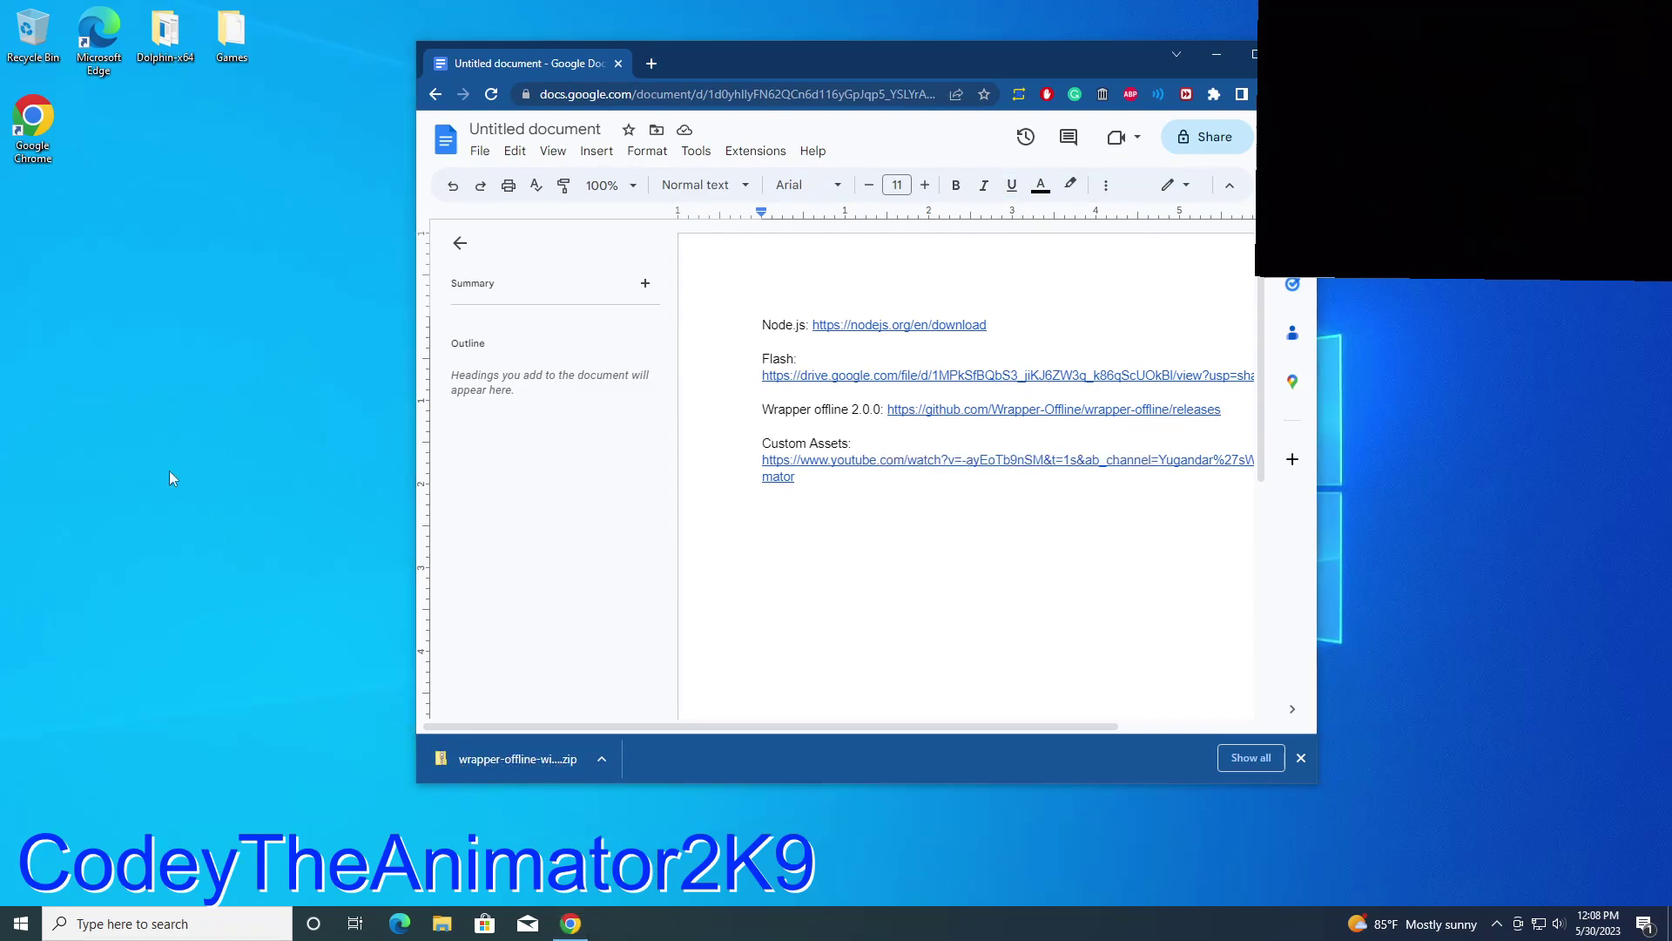
left_click(211, 585)
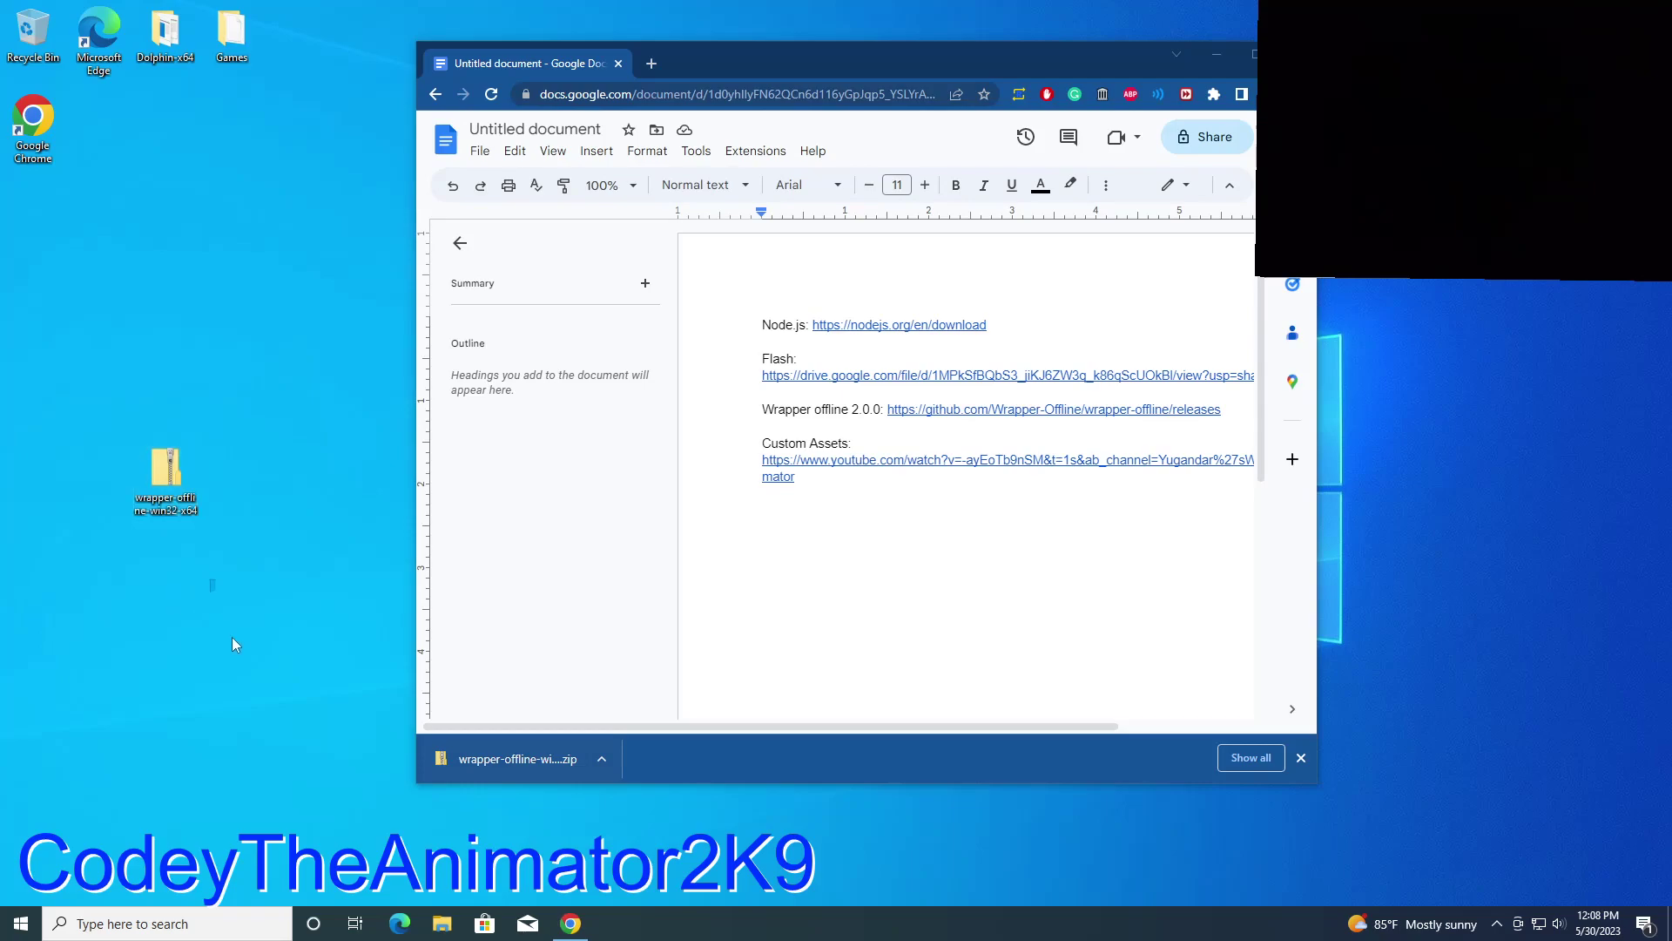
left_click(1301, 761)
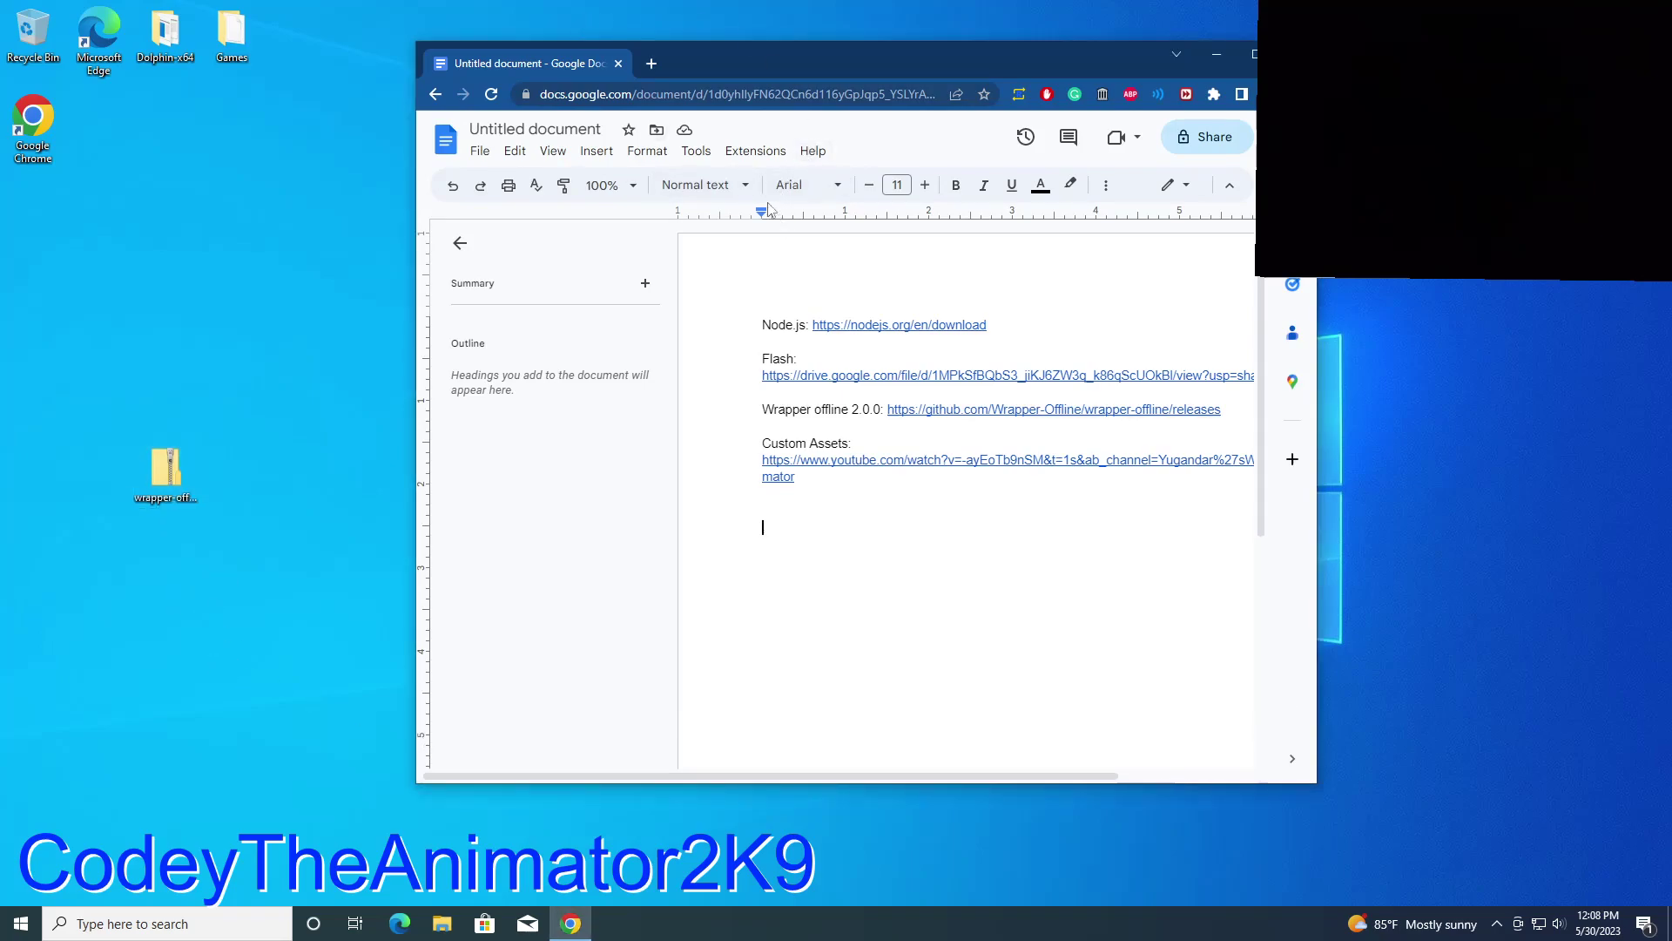
Step: Search Google for 'WinRAR download' in a new tab
left_click(653, 62)
type("W")
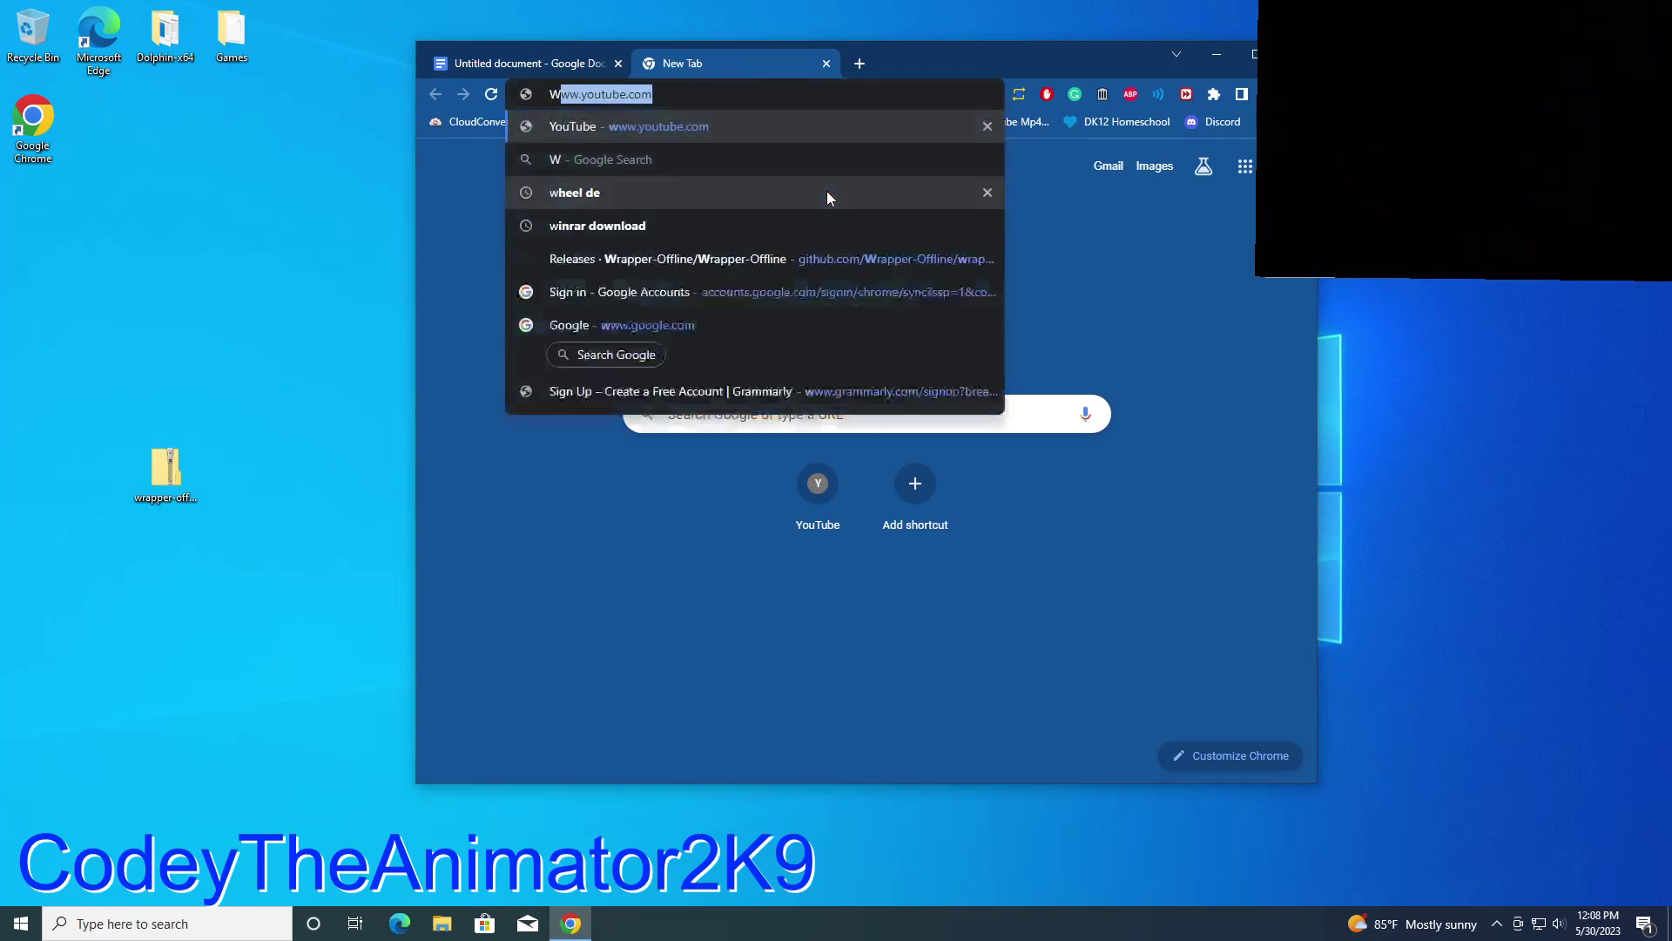
type("inRAR")
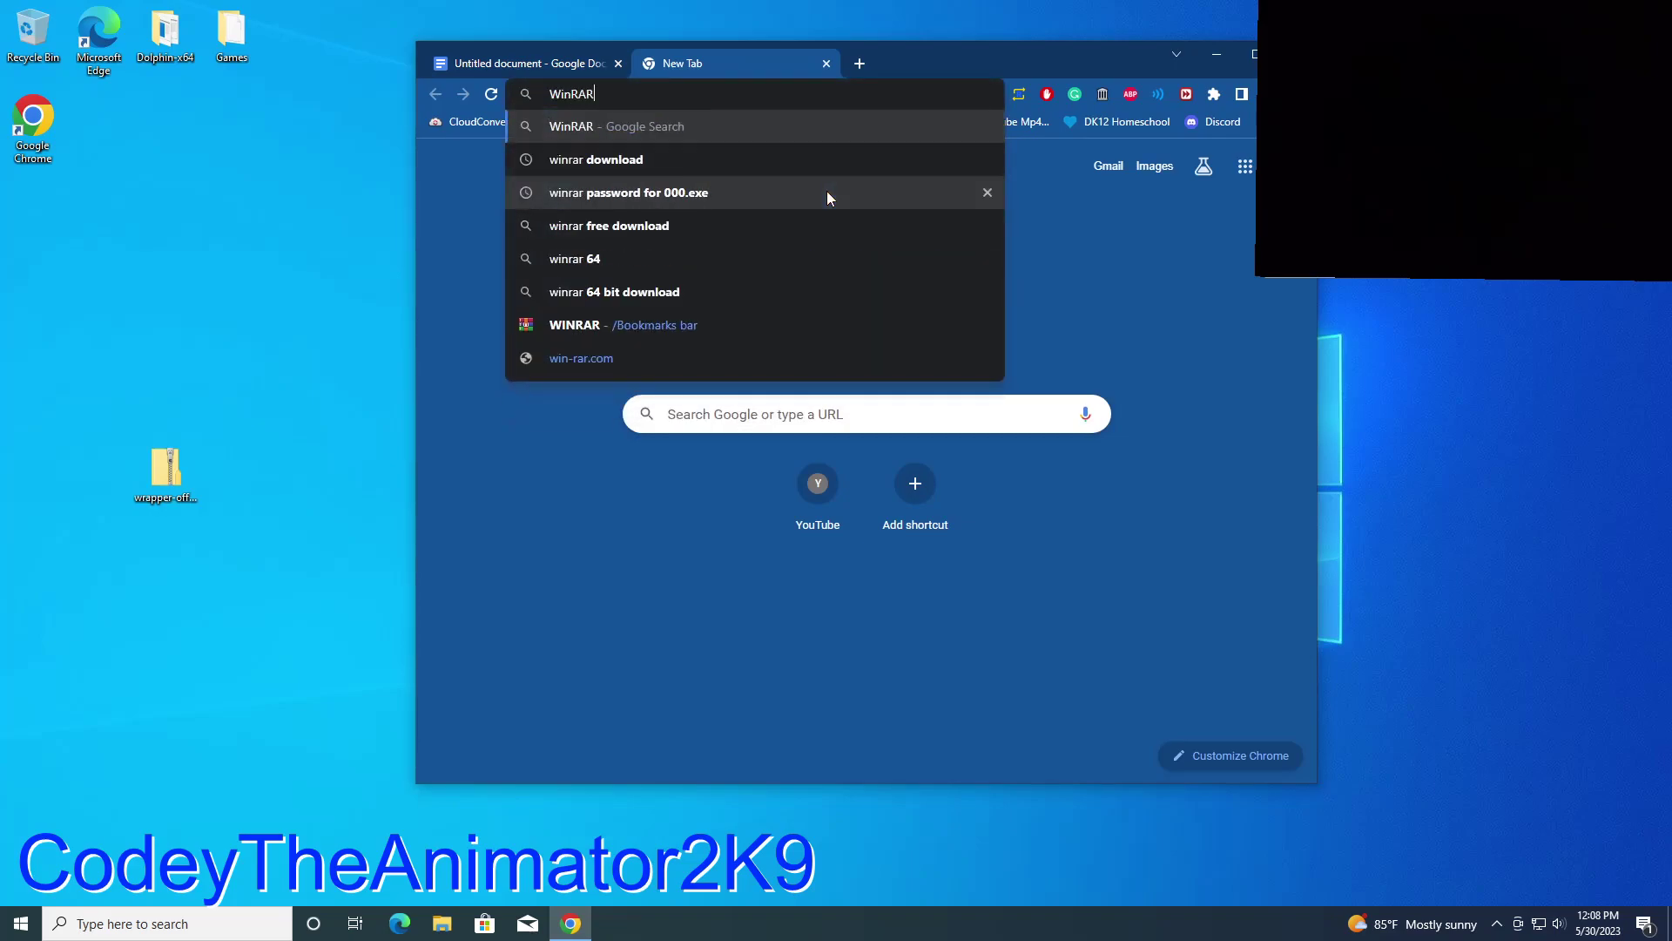
type(" down")
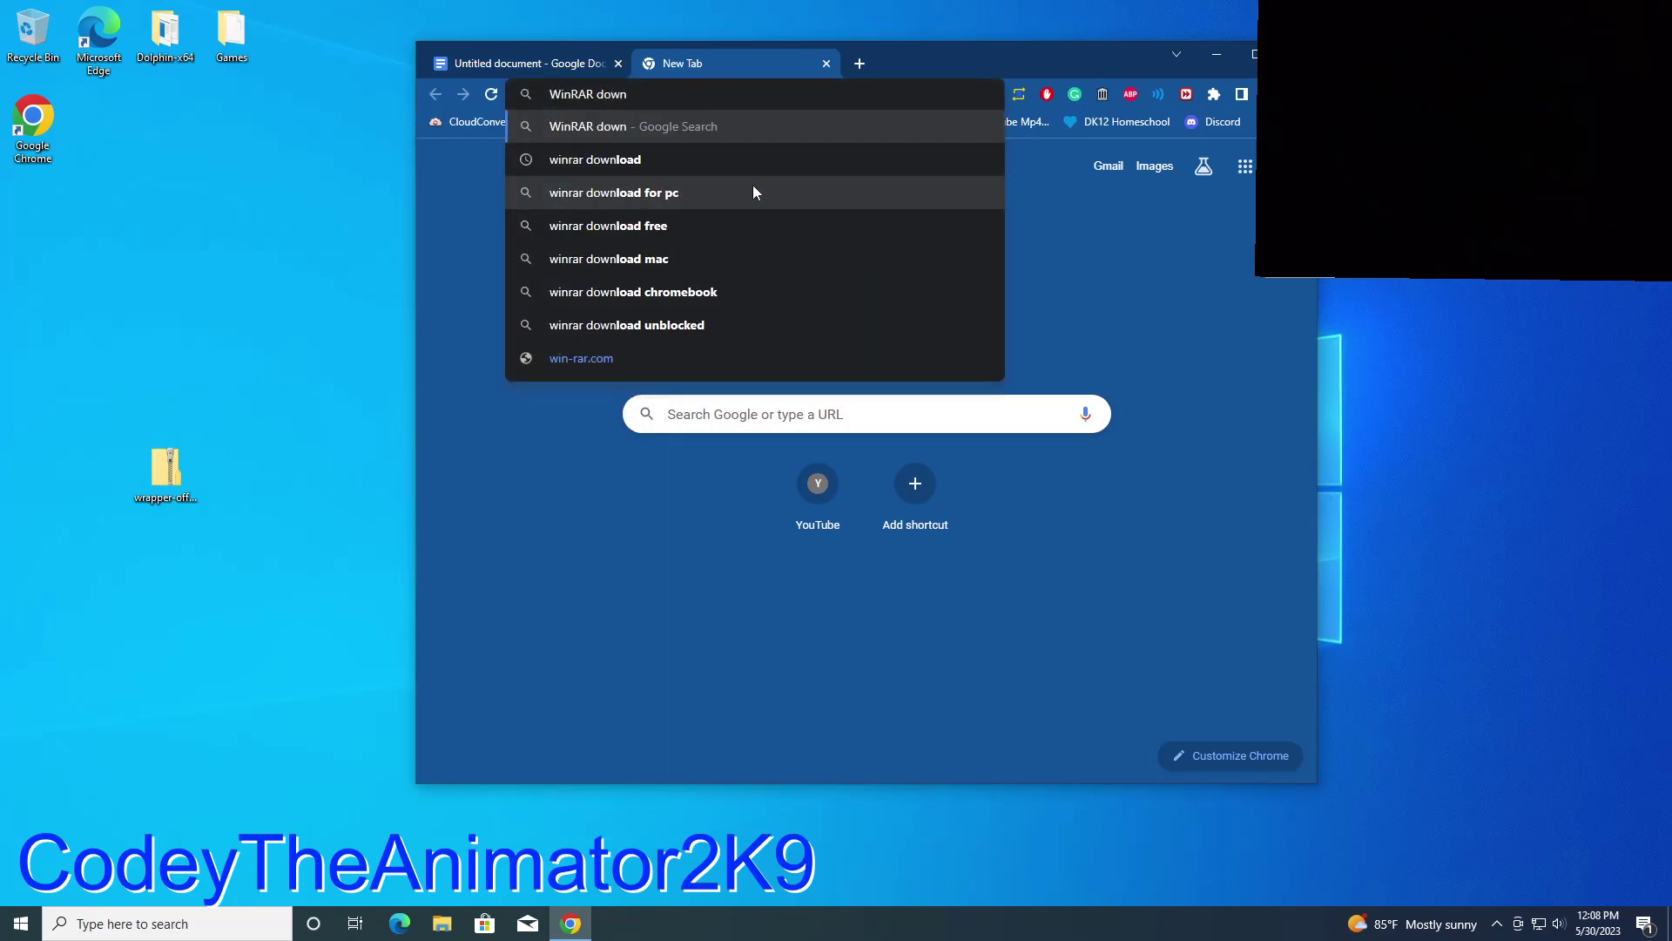
left_click(165, 471)
right_click(148, 486)
left_click(83, 605)
left_click(82, 606)
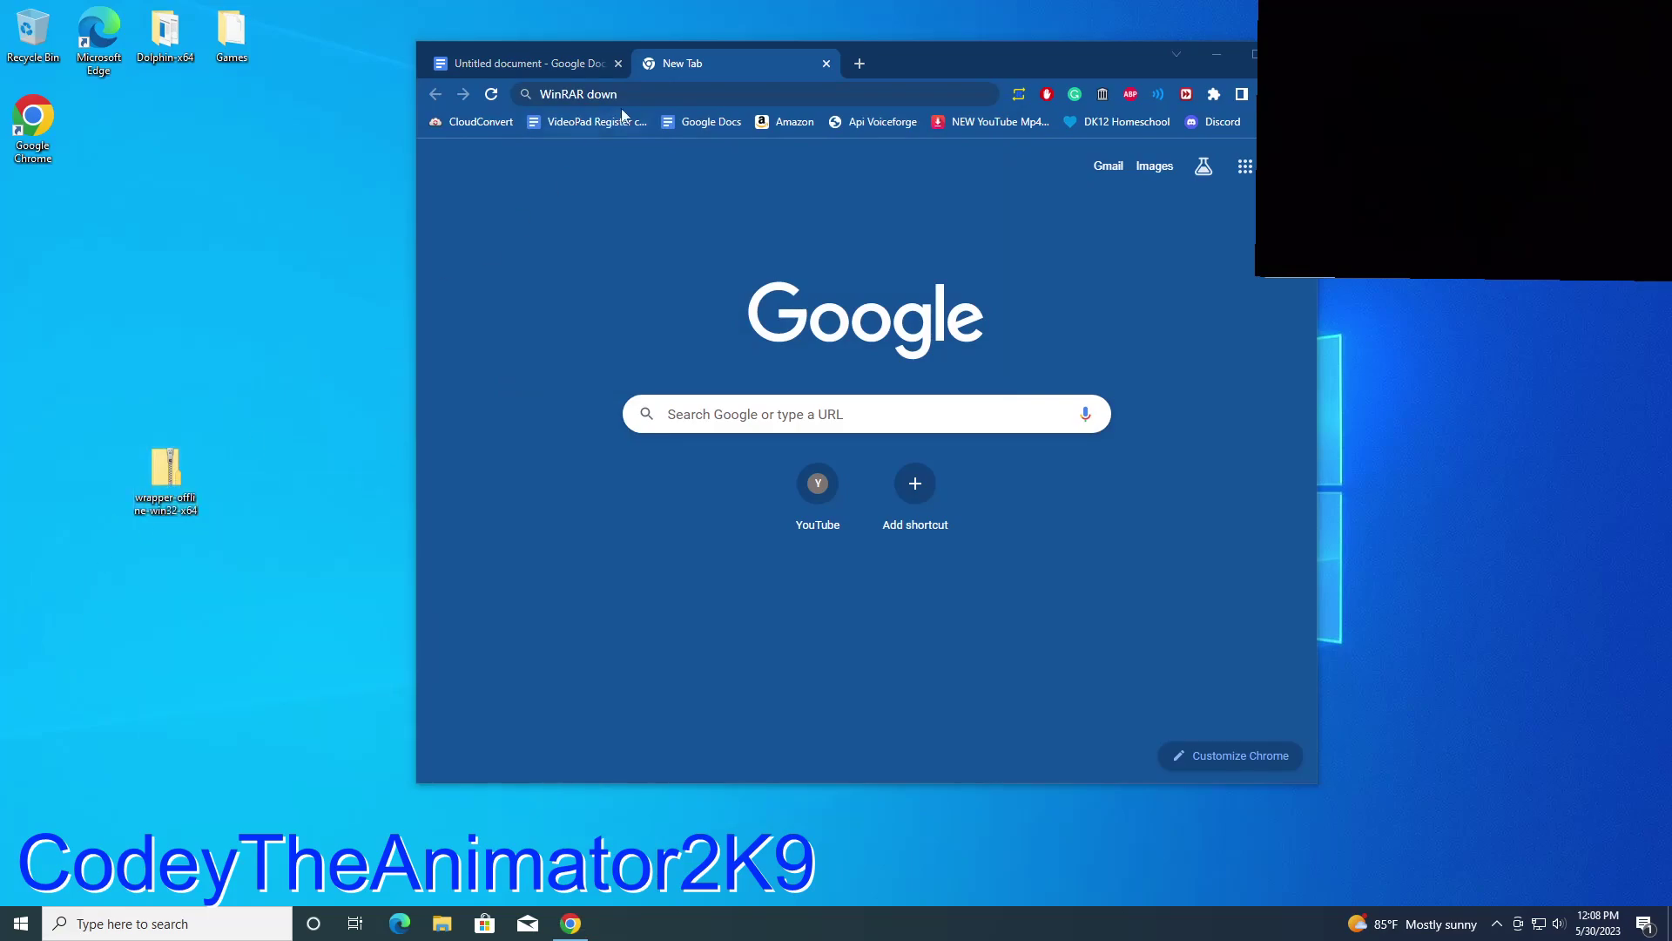
left_click(652, 140)
type("load")
key("Return")
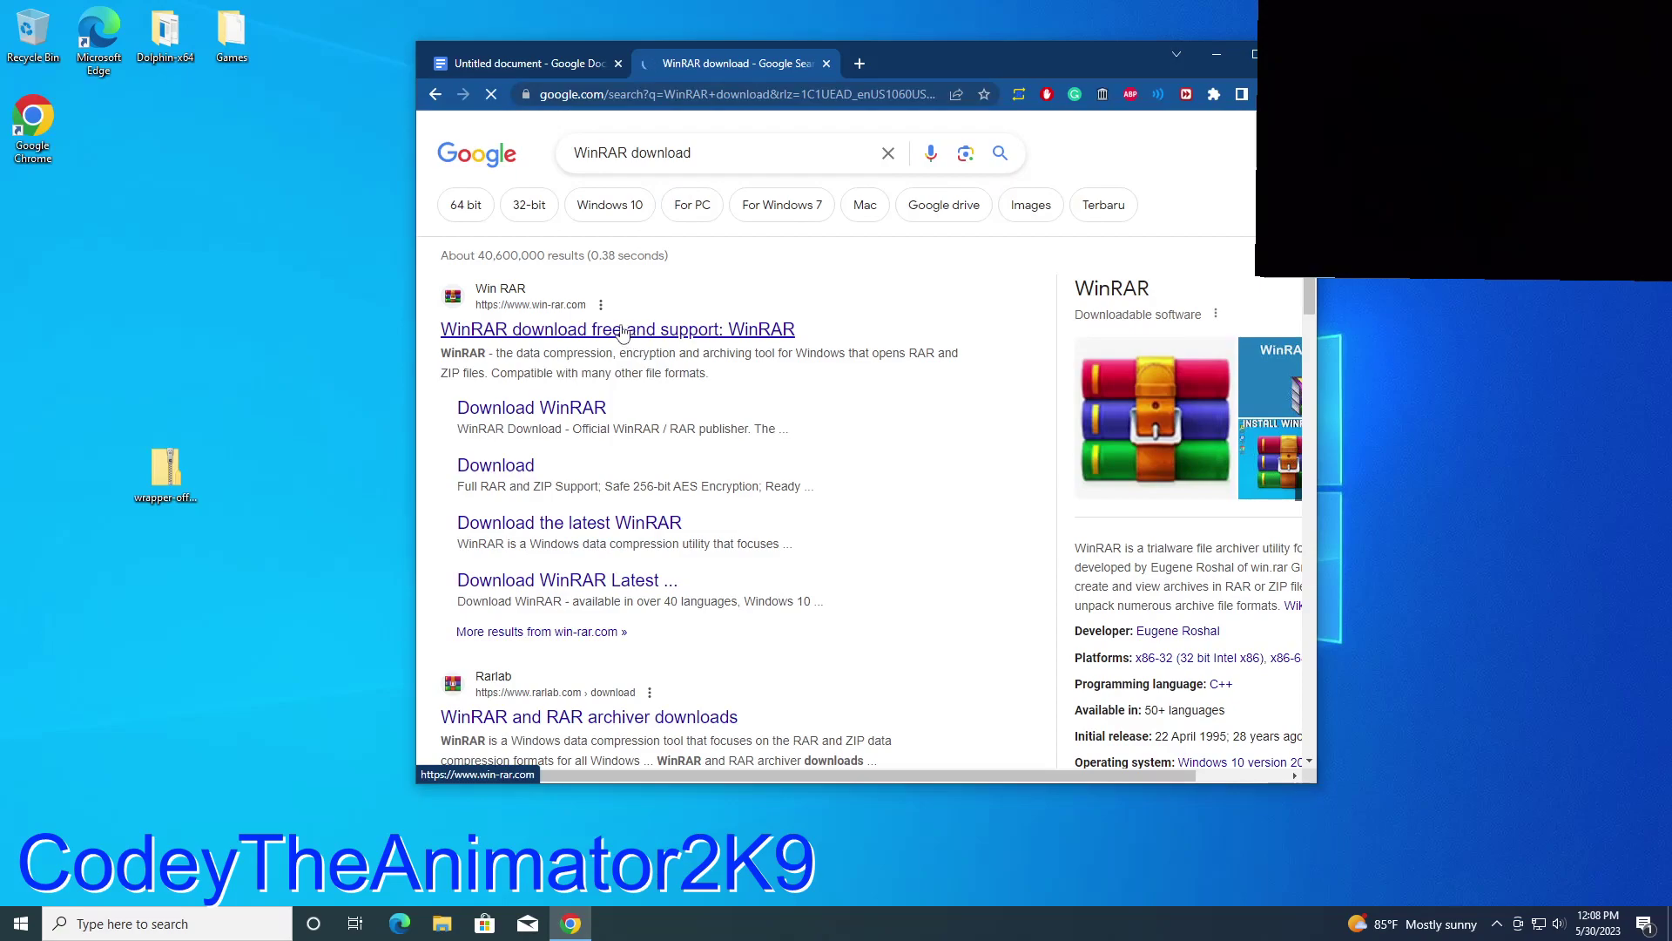
Step: Go to the official win-rar.com site and its WinRAR download page
left_click(619, 331)
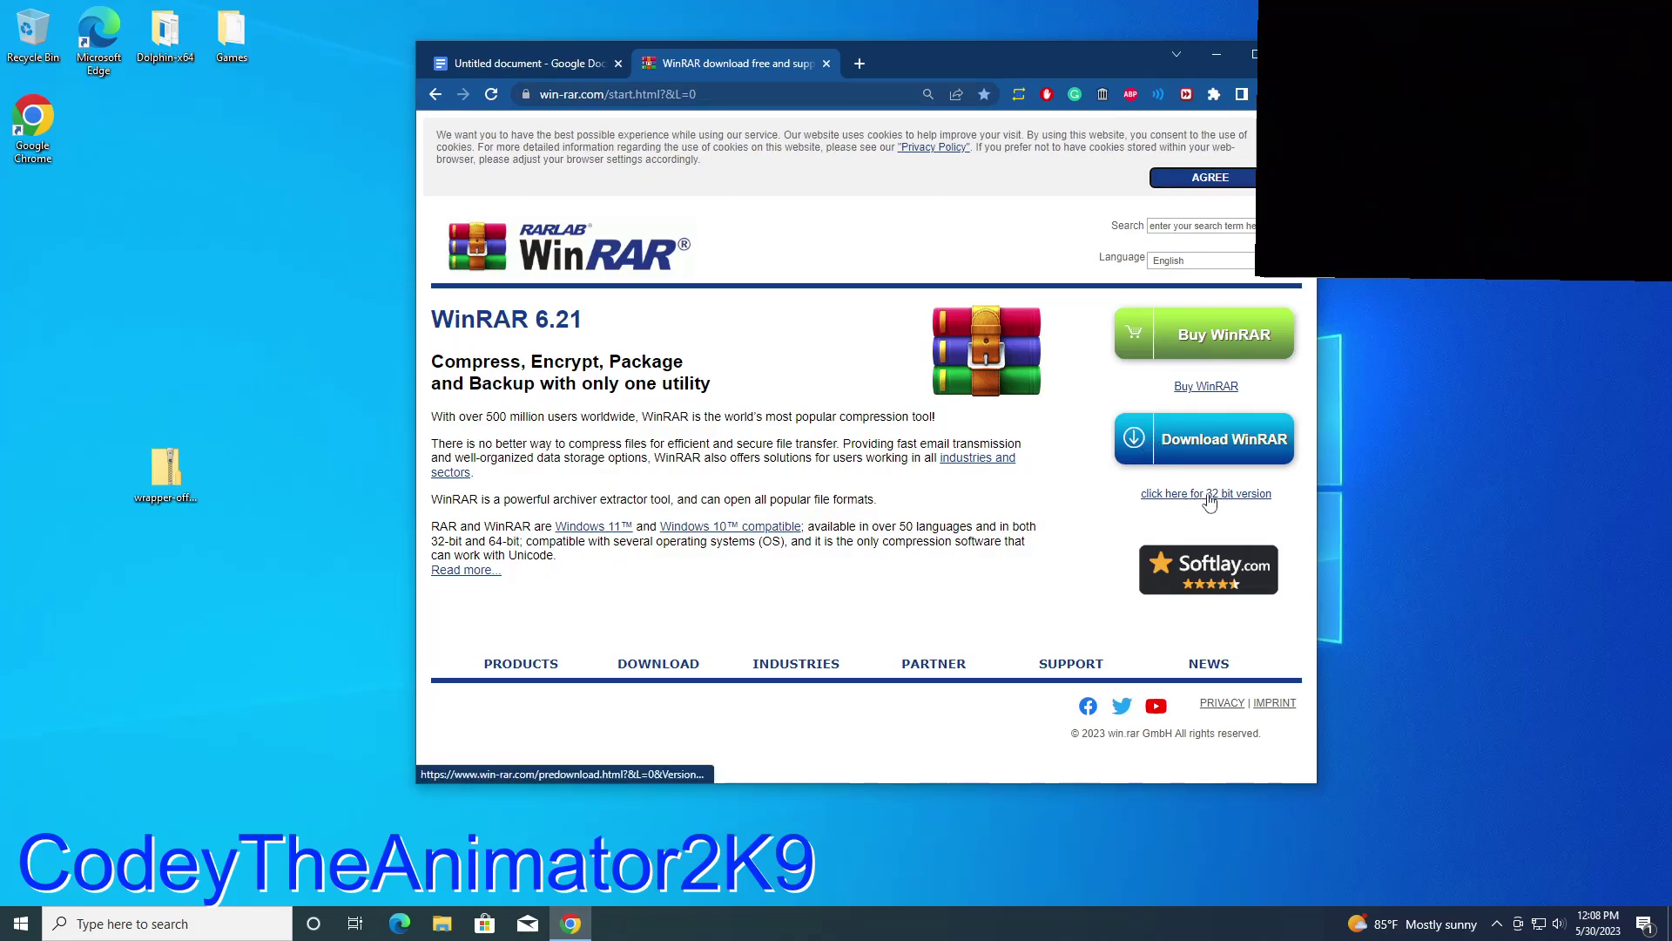
left_click(1222, 440)
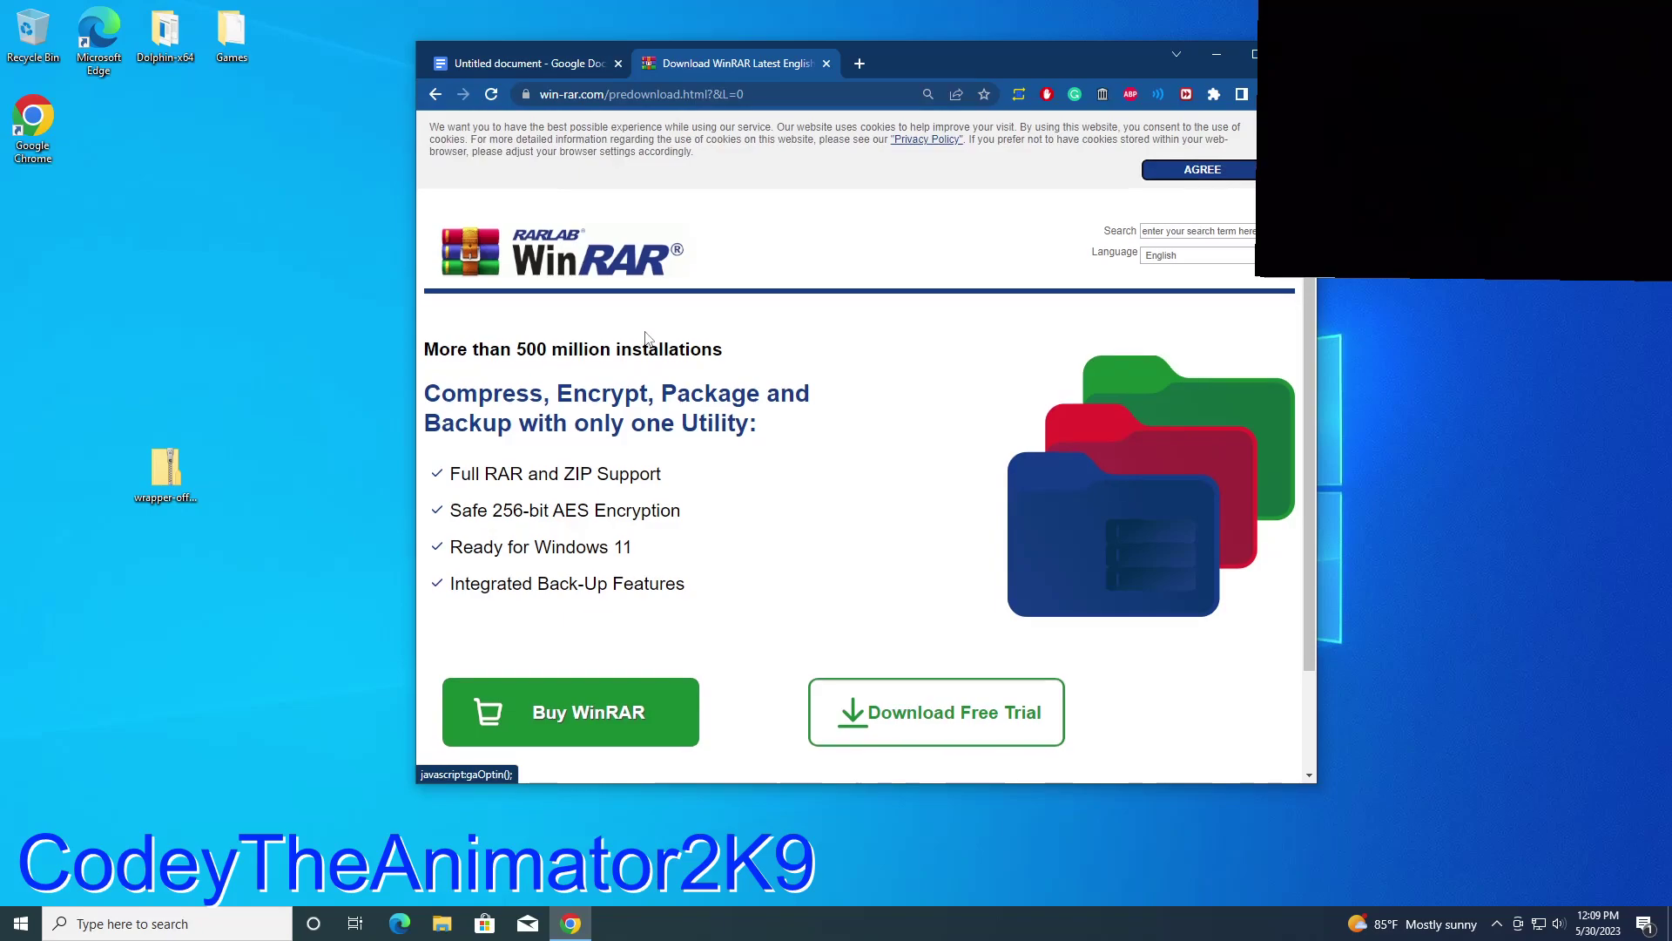
scroll(642, 330, "down", 2)
scroll(642, 330, "up", 1)
scroll(642, 330, "down", 1)
scroll(642, 330, "up", 1)
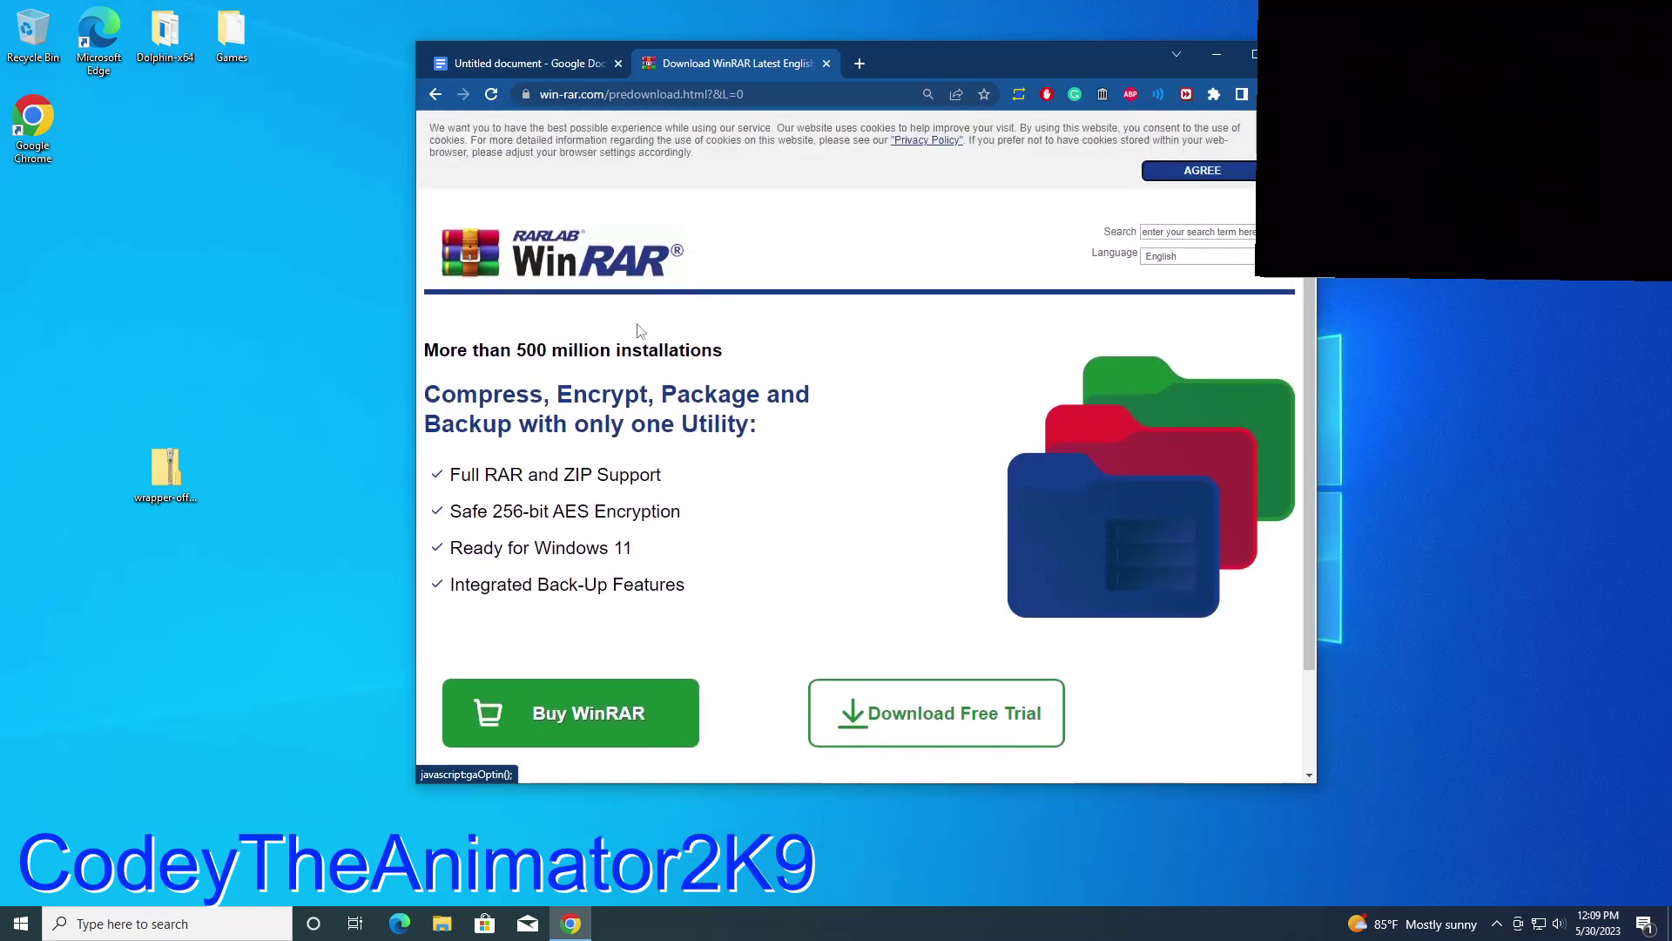
scroll(641, 331, "down", 1)
scroll(638, 333, "up", 1)
scroll(636, 334, "down", 1)
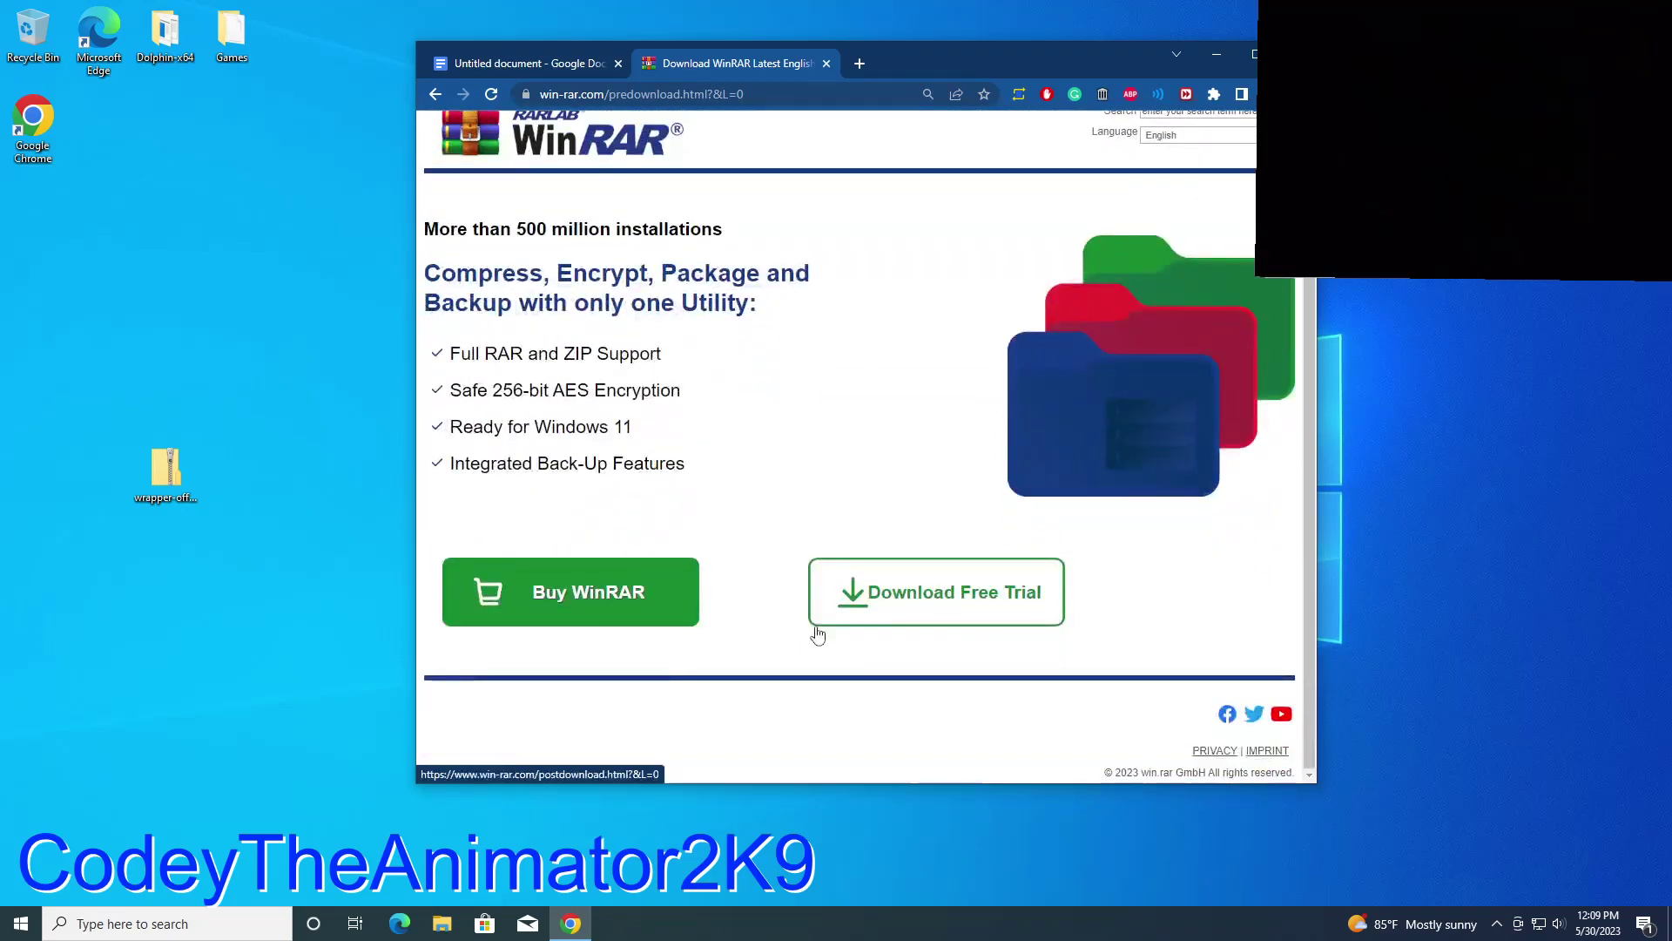
Step: Download the free trial winrar-x64-621.exe, keep it, put it on the desktop, and close the tab
left_click(888, 597)
scroll(862, 435, "down", 5)
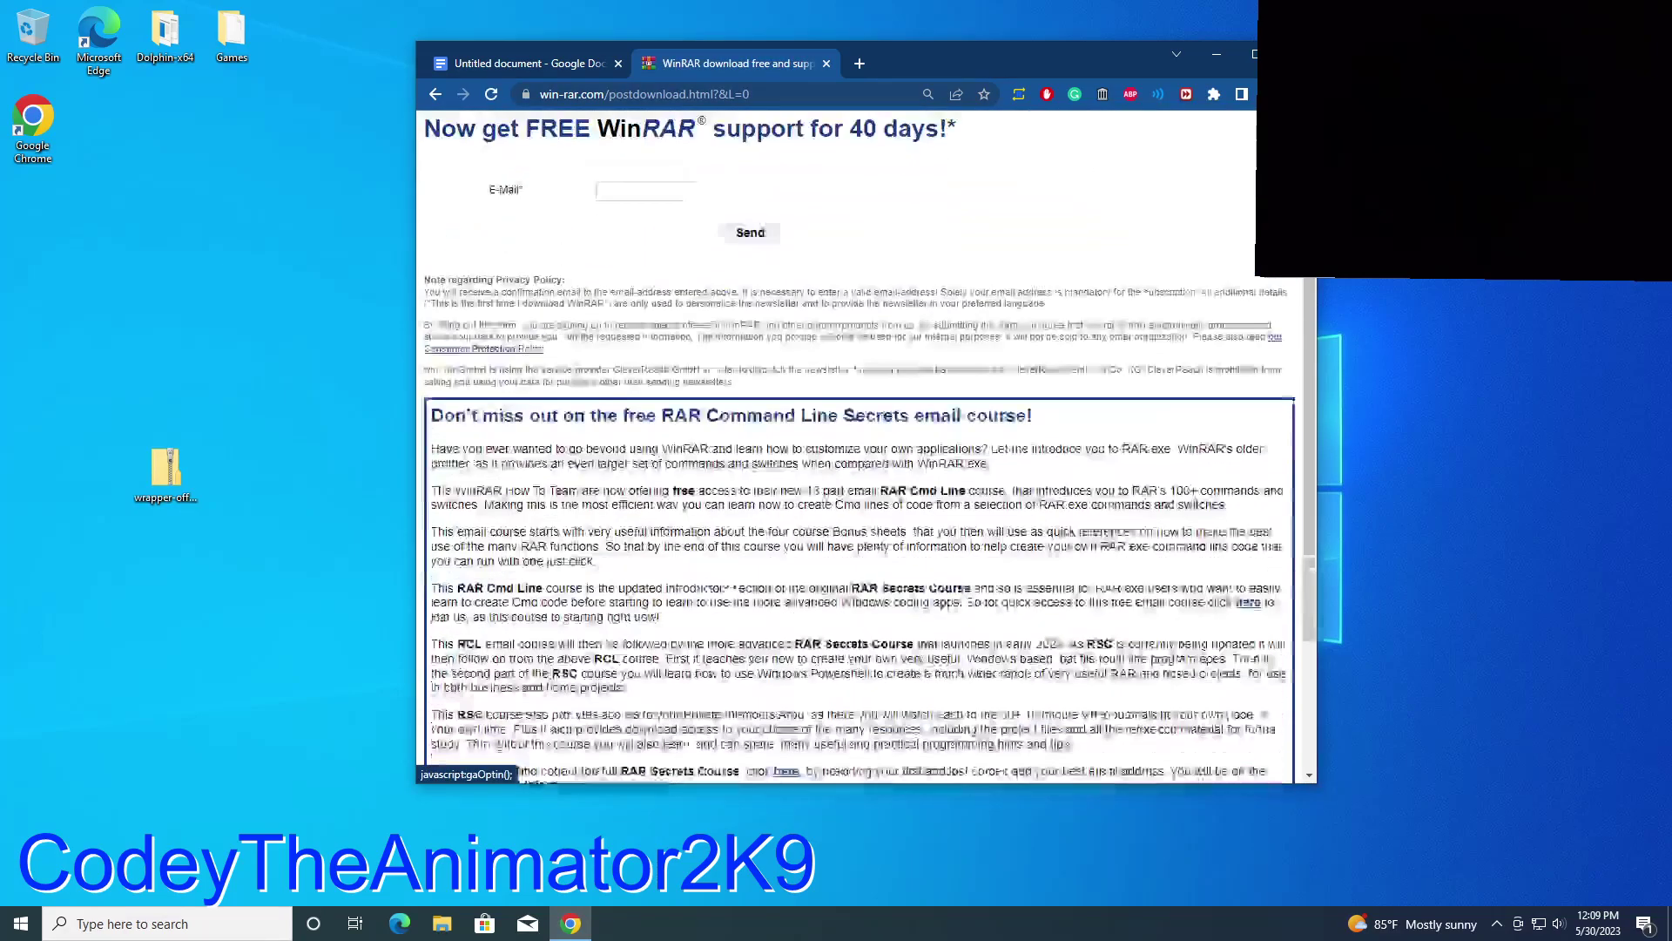
scroll(863, 435, "up", 2)
left_click(726, 759)
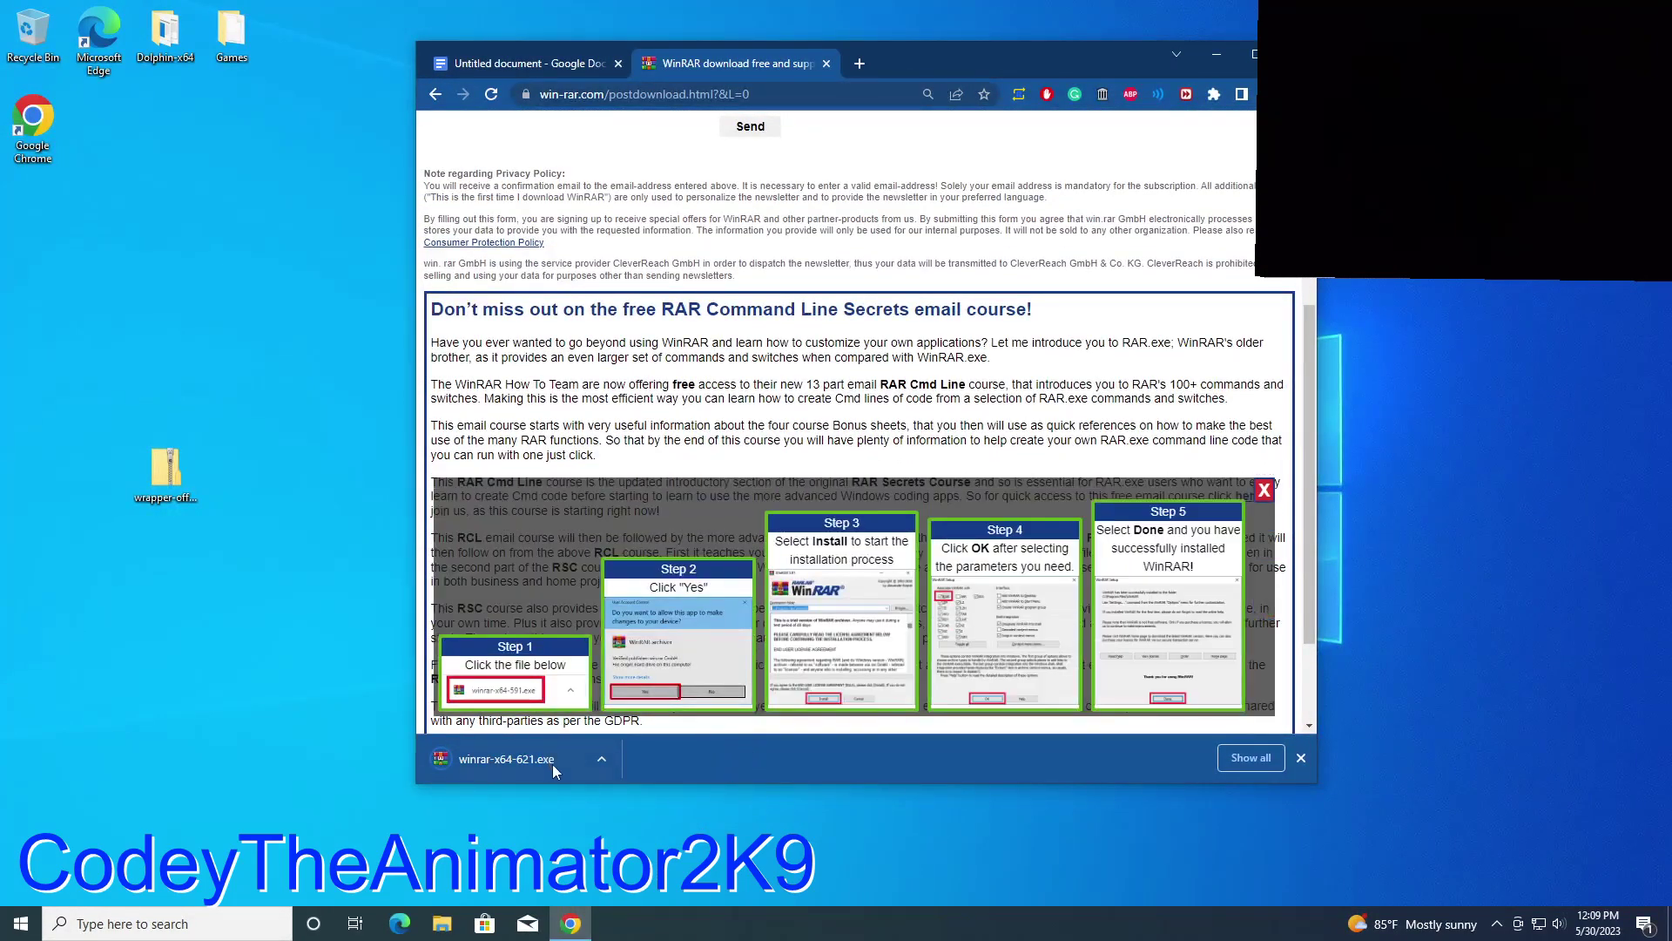
left_click_drag(531, 760, 243, 692)
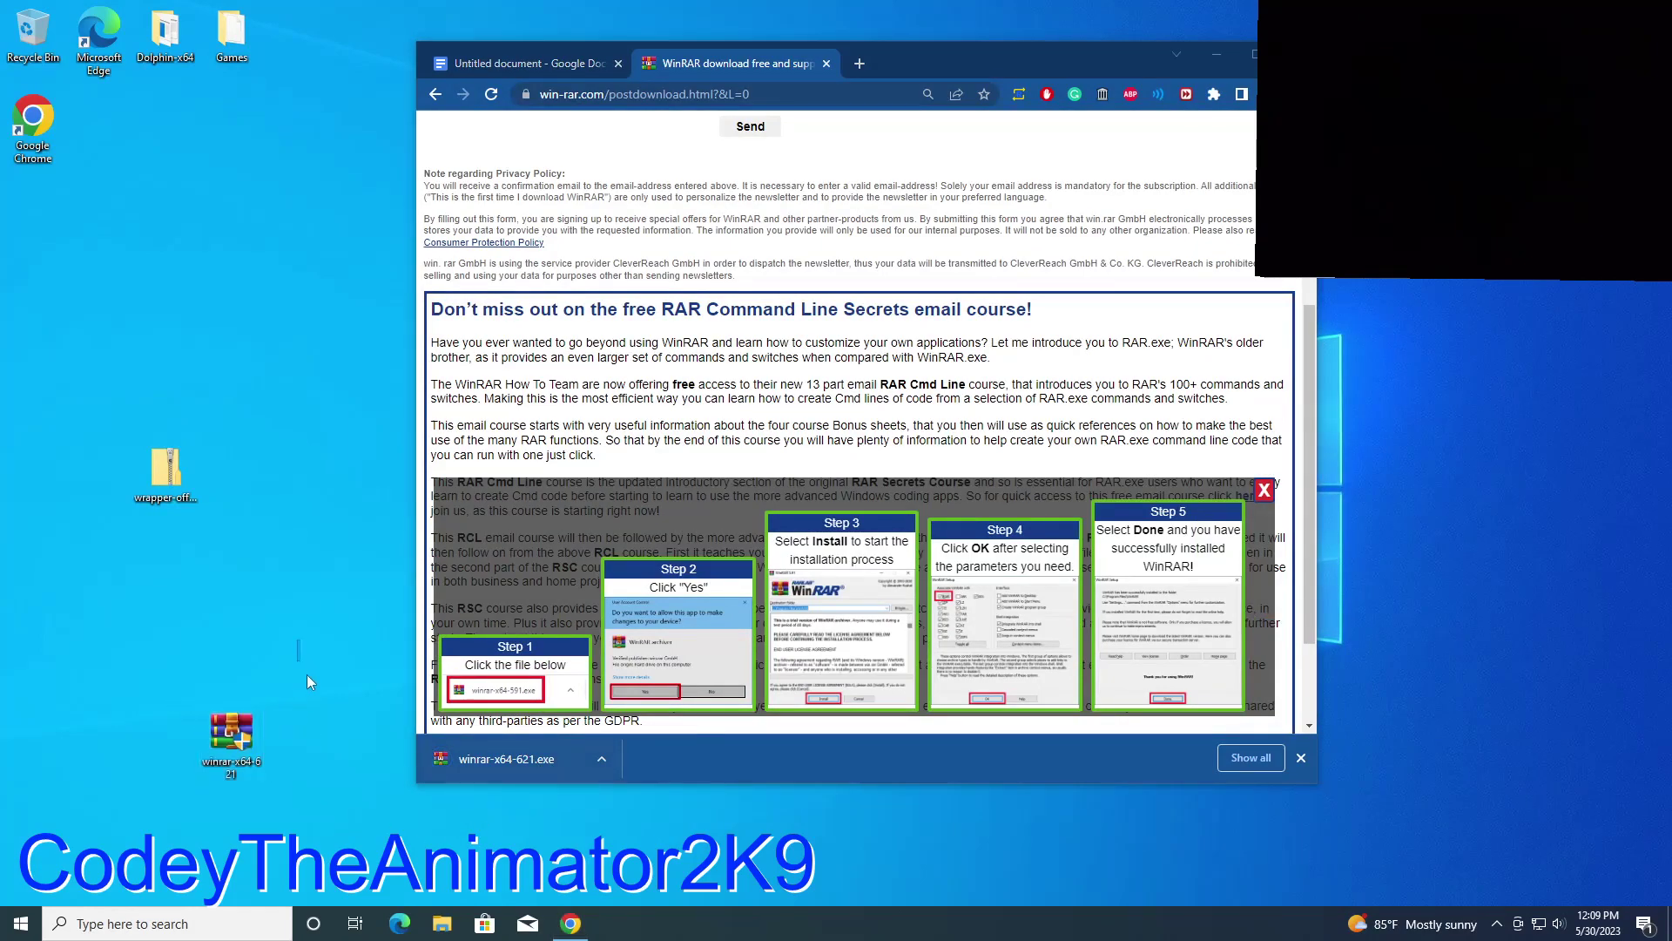
left_click(825, 63)
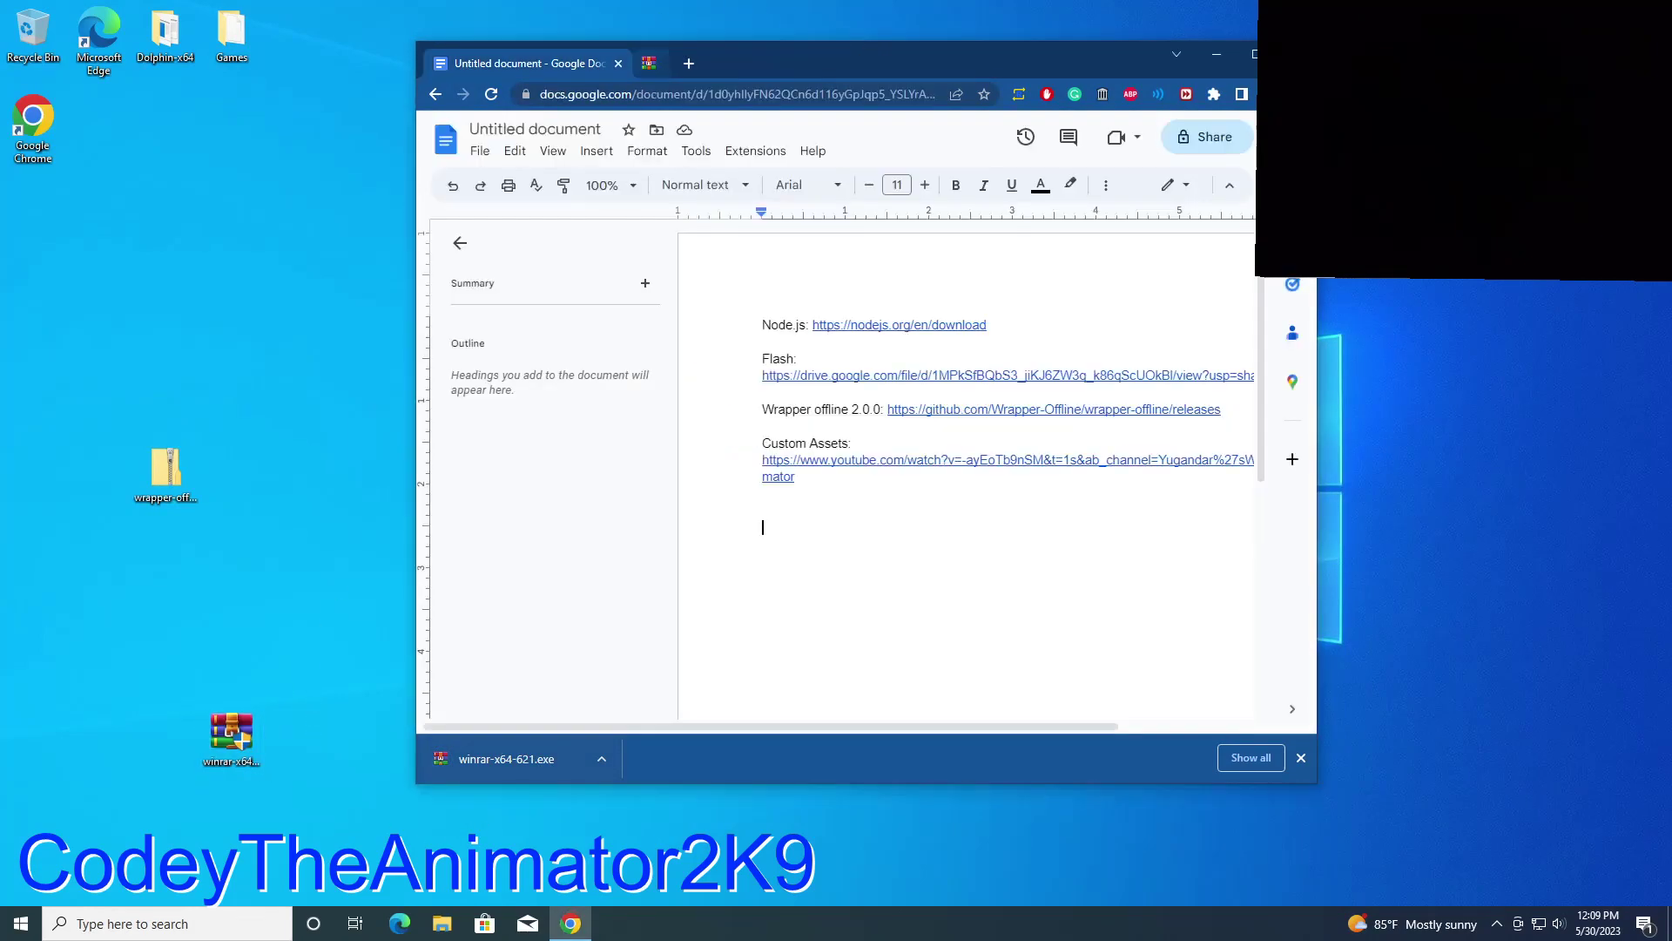
Step: Run the winrar-x64-621.exe installer, allow changes, and start the installation
left_click(1301, 757)
double_click(232, 735)
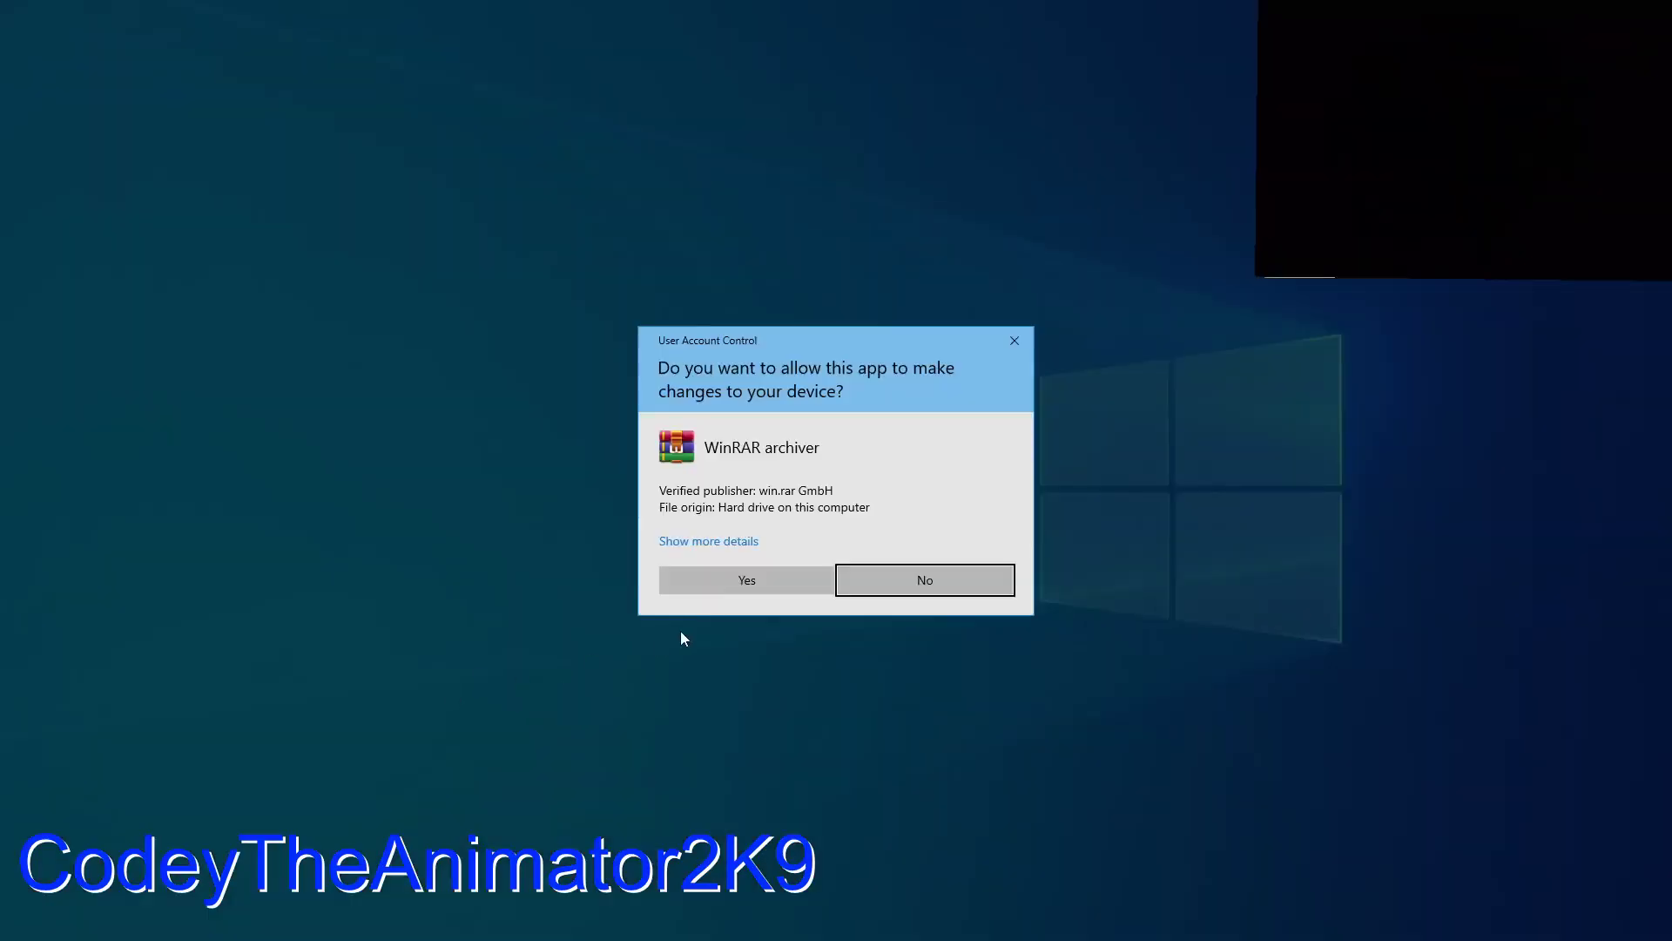
left_click(714, 580)
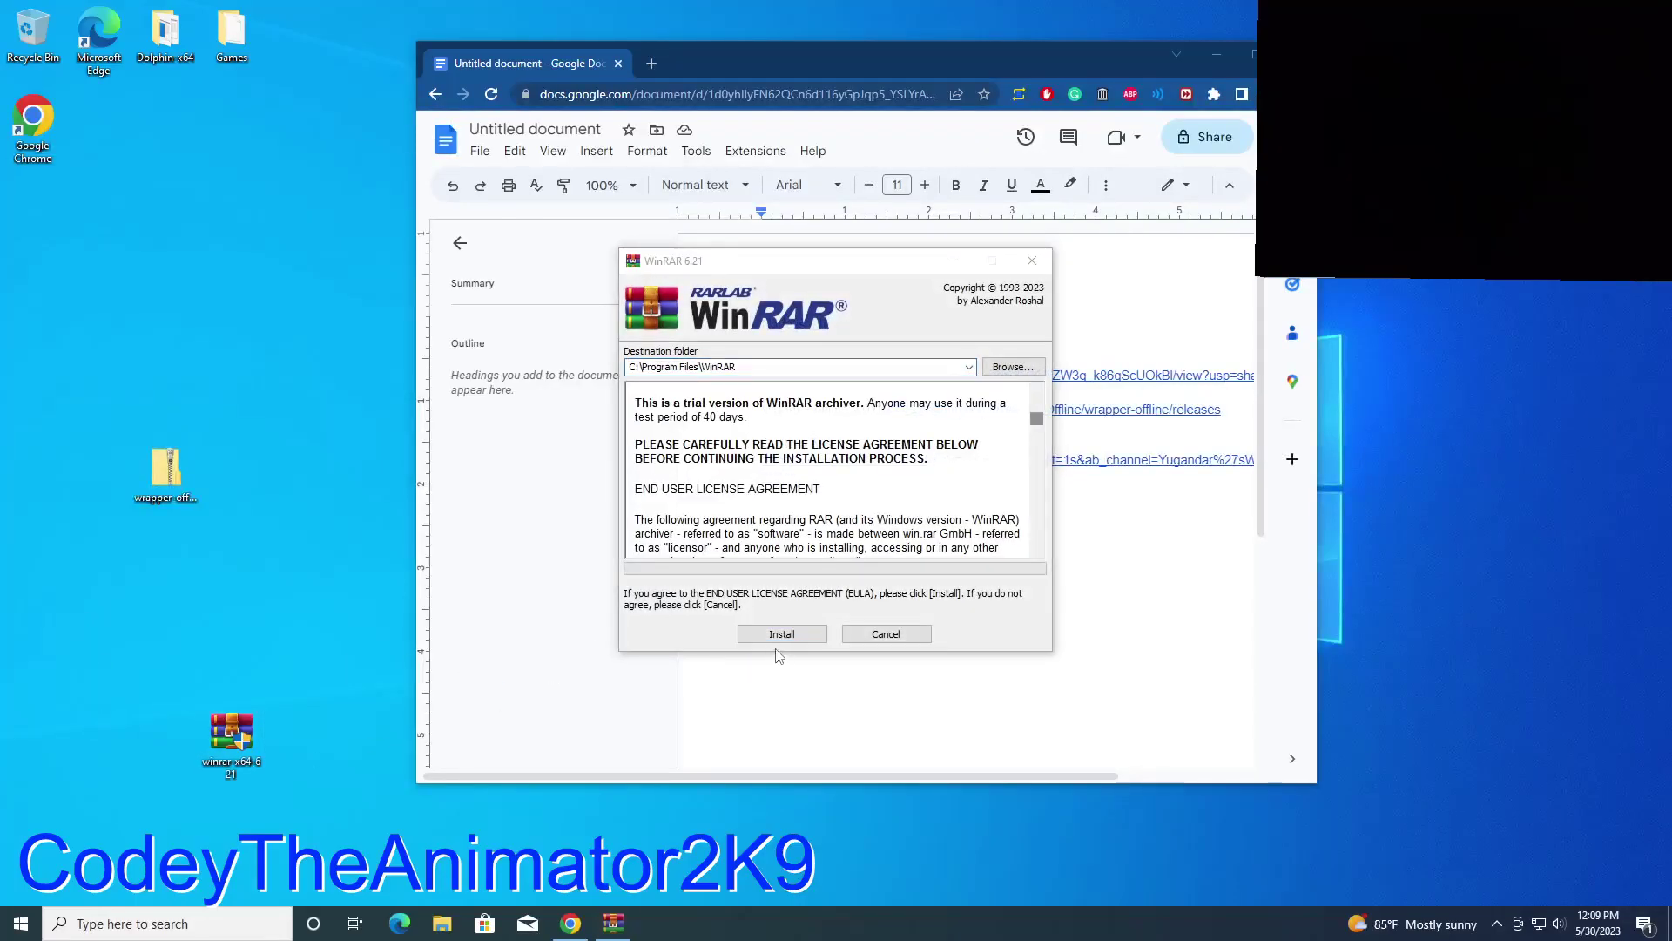
left_click(781, 633)
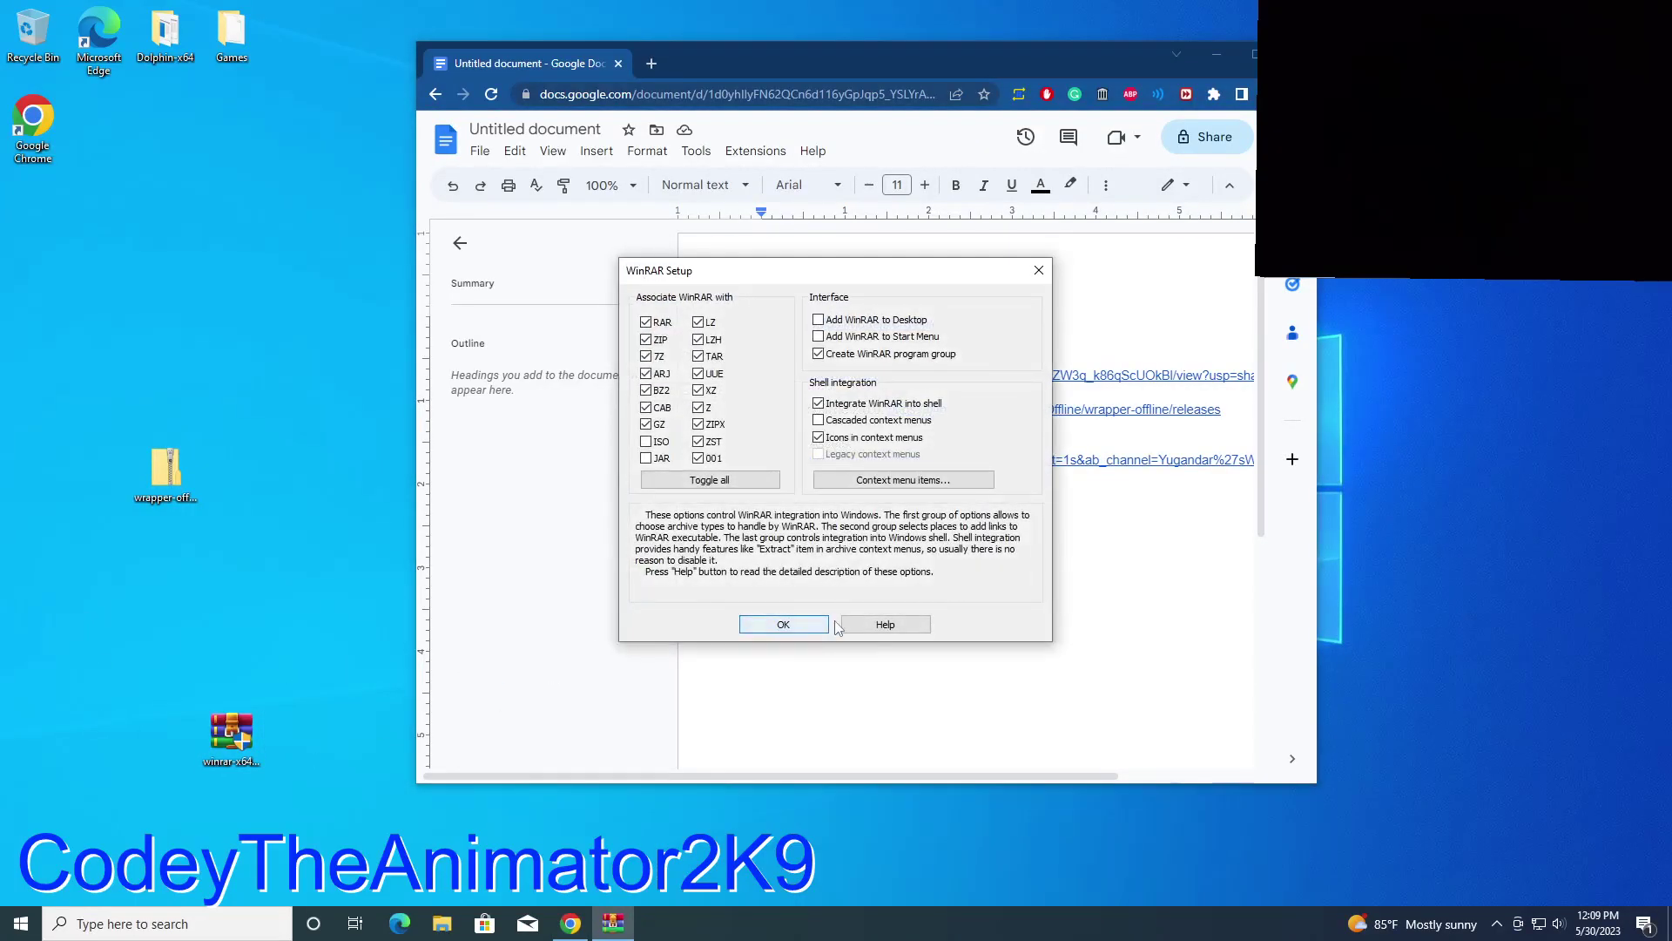
Step: Associate ISO, untick GZ, UUE, XZ, Z, ZIPX, ZST, 001, LZH and LZ, then finish setup
left_click(662, 445)
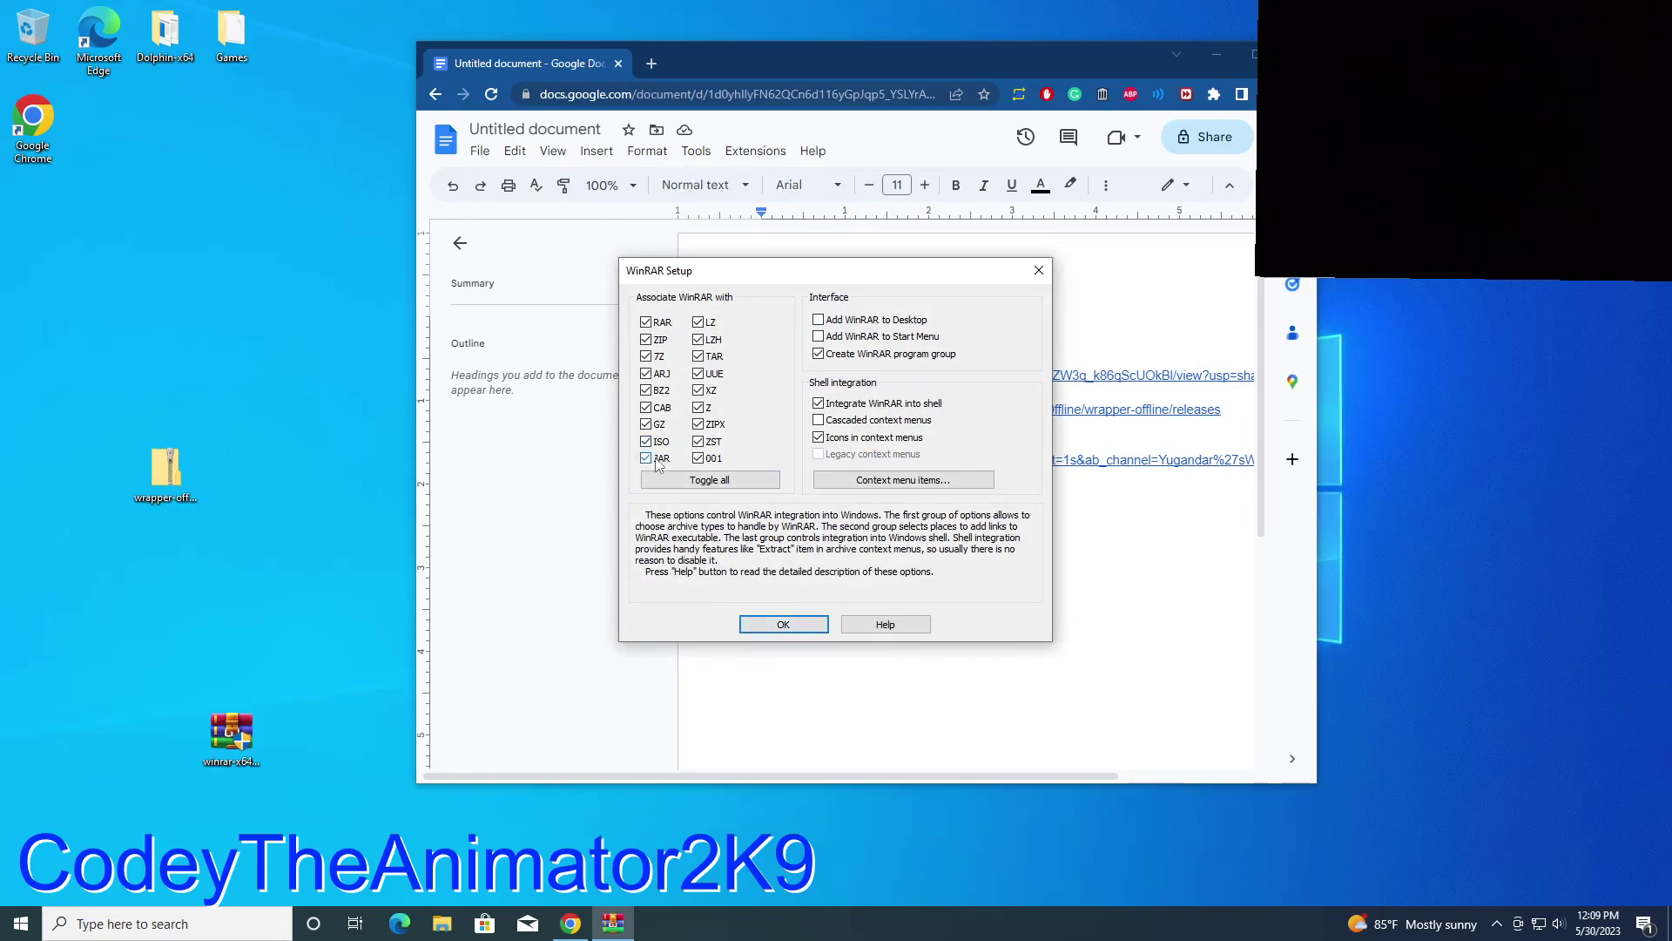
left_click(646, 425)
left_click(712, 458)
left_click(712, 442)
left_click(713, 424)
left_click(713, 407)
left_click(715, 391)
left_click(715, 374)
left_click(713, 341)
left_click(712, 322)
left_click(784, 625)
left_click(815, 623)
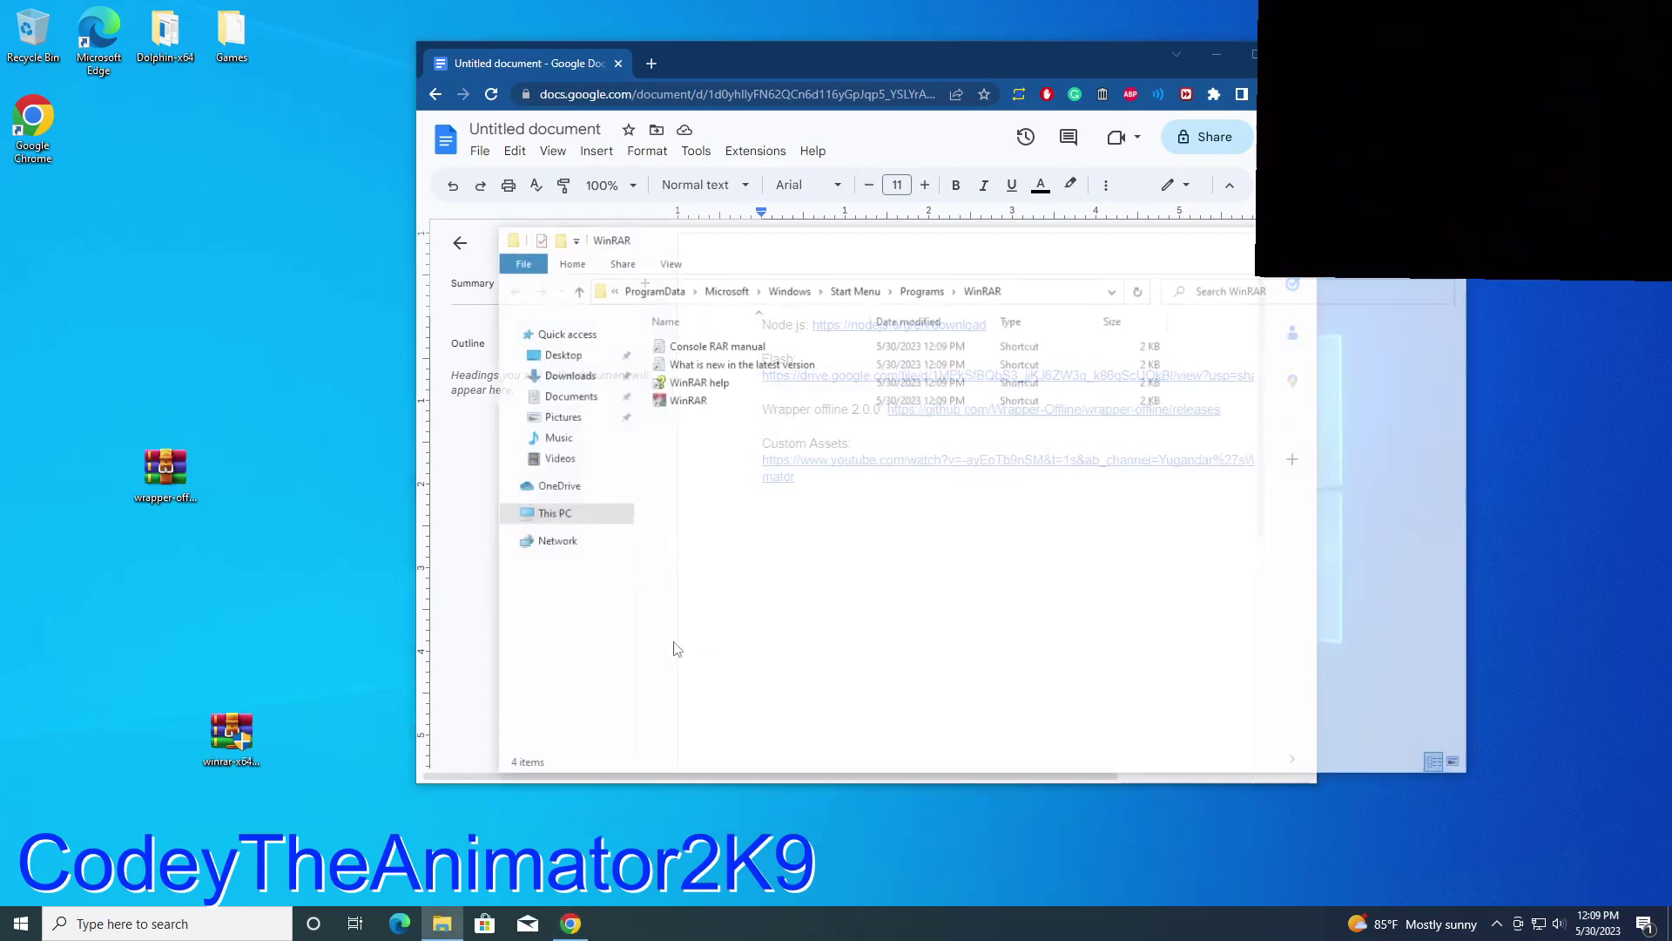
key("alt+F4")
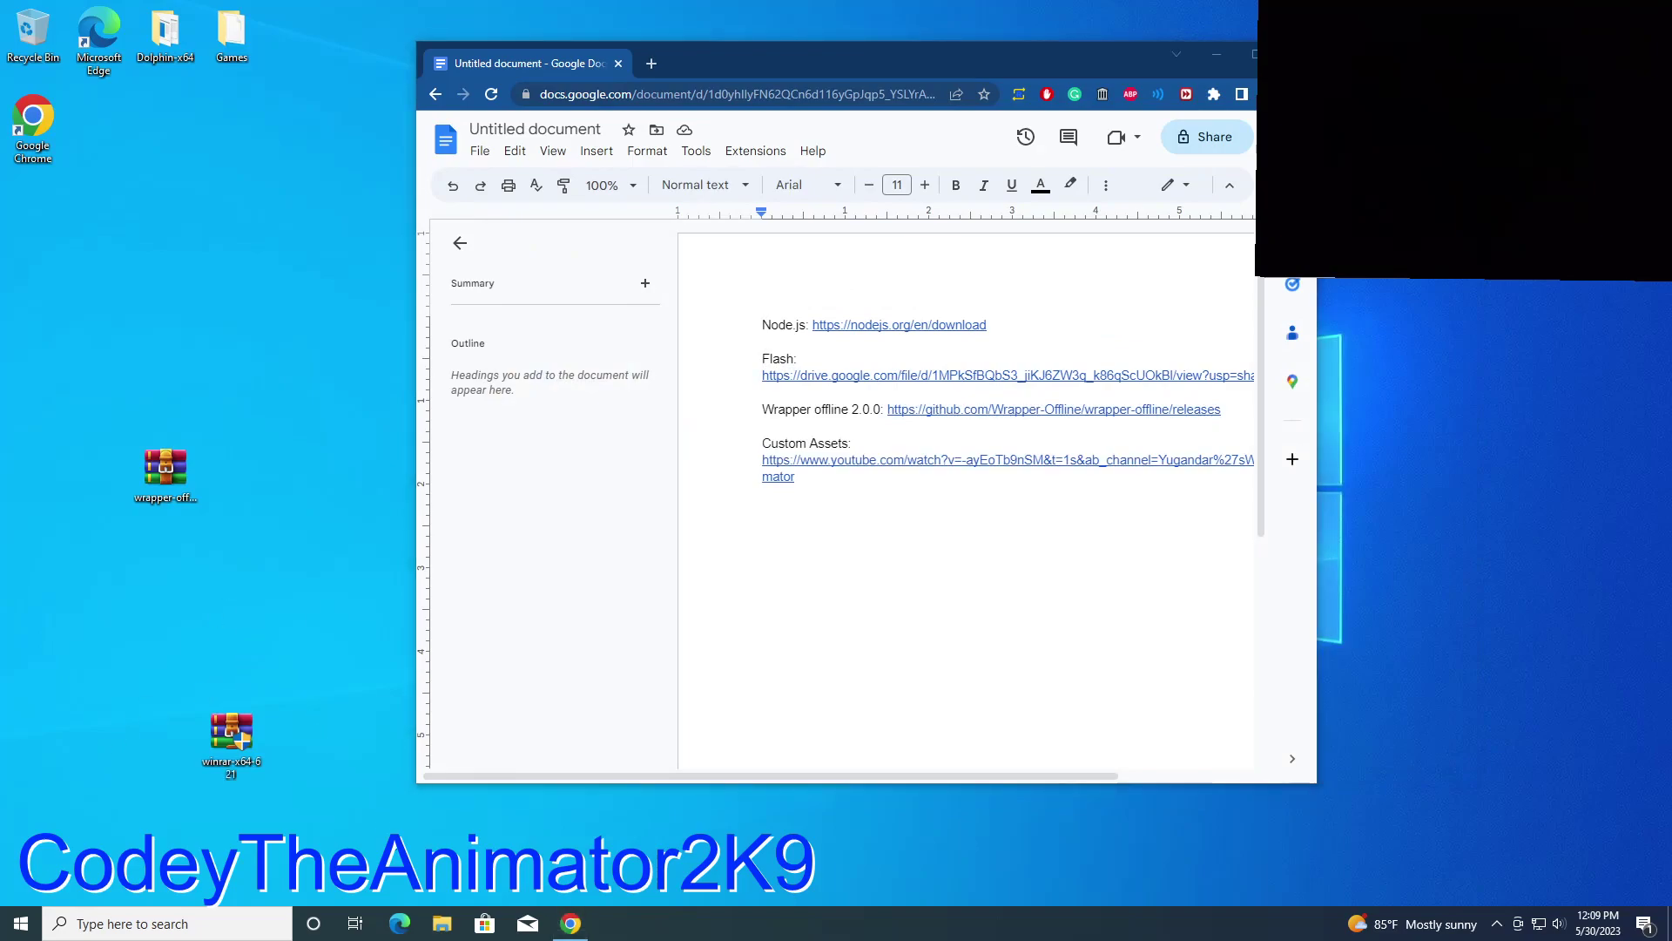
Step: Move the winrar-x64 installer into the Documents folder
left_click(441, 923)
left_click(566, 395)
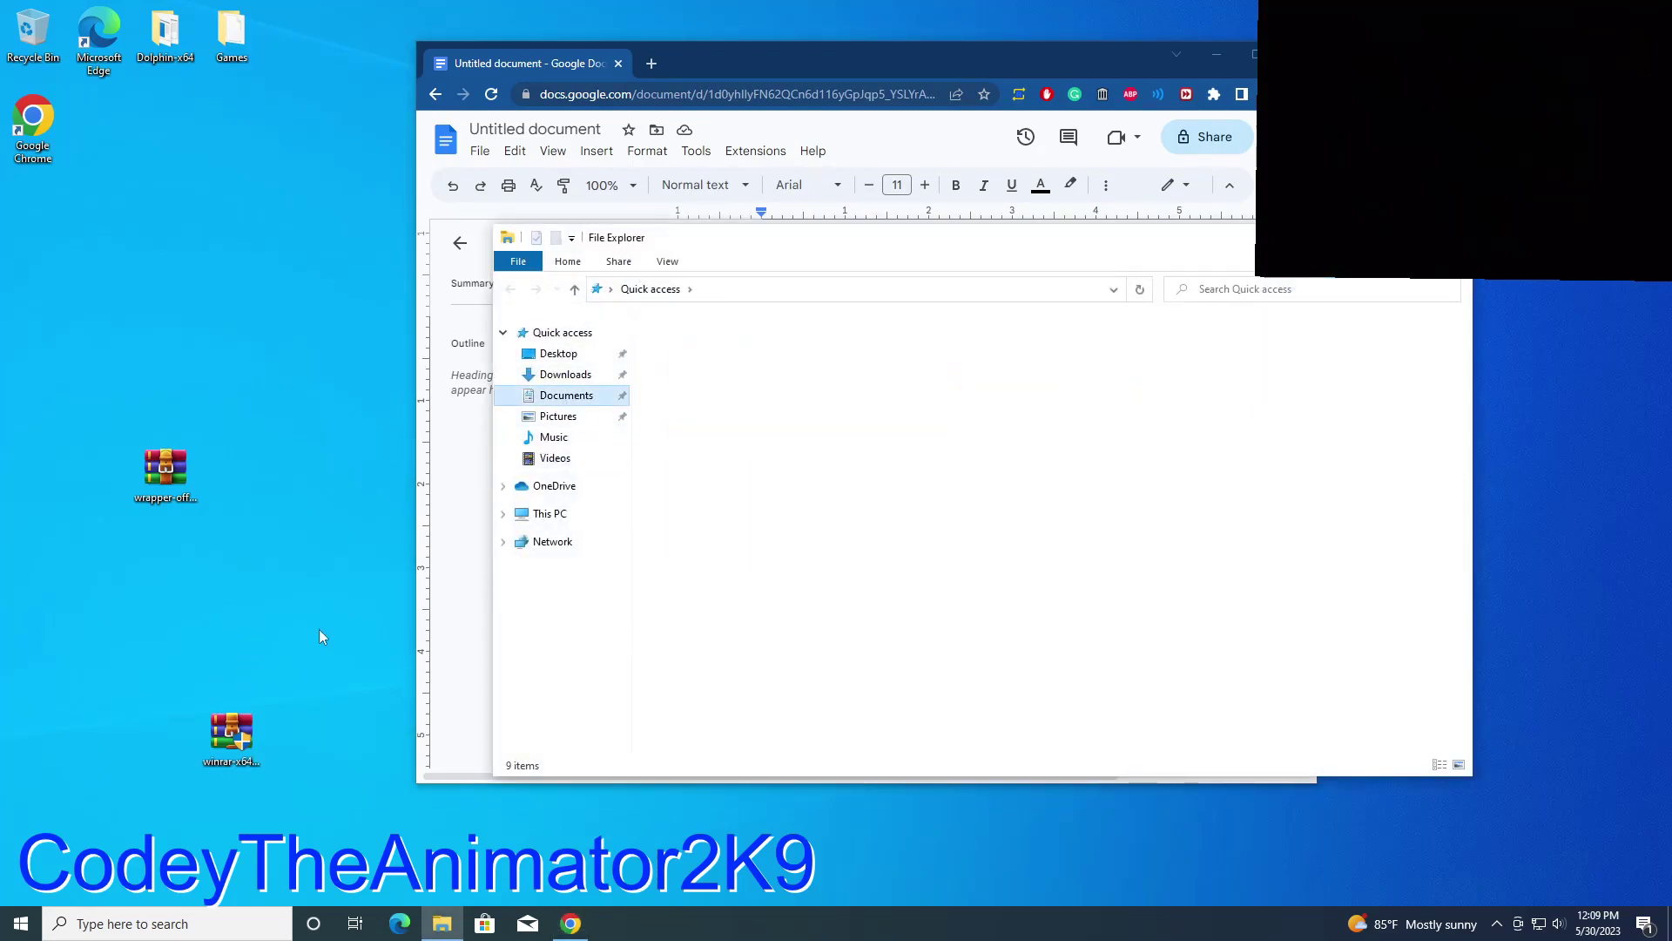
key("ctrl+v")
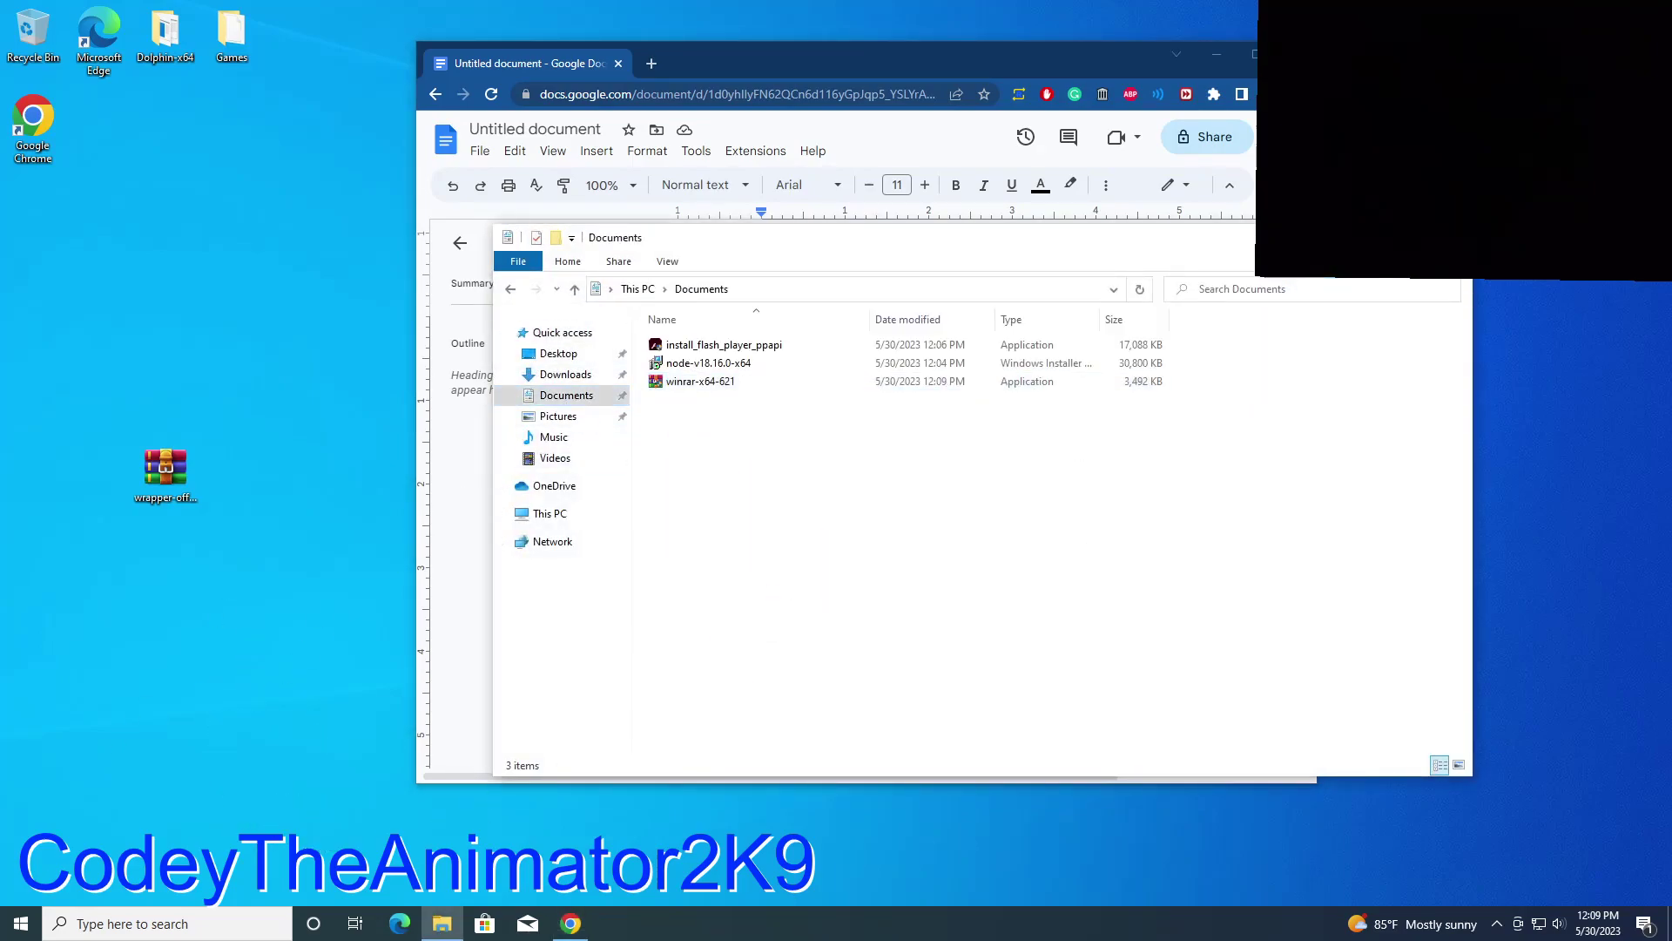
key("alt+F4")
Step: Open the wrapper-offline zip in WinRAR and drag its wrapper-offline folder onto the desktop to extract it
double_click(166, 470)
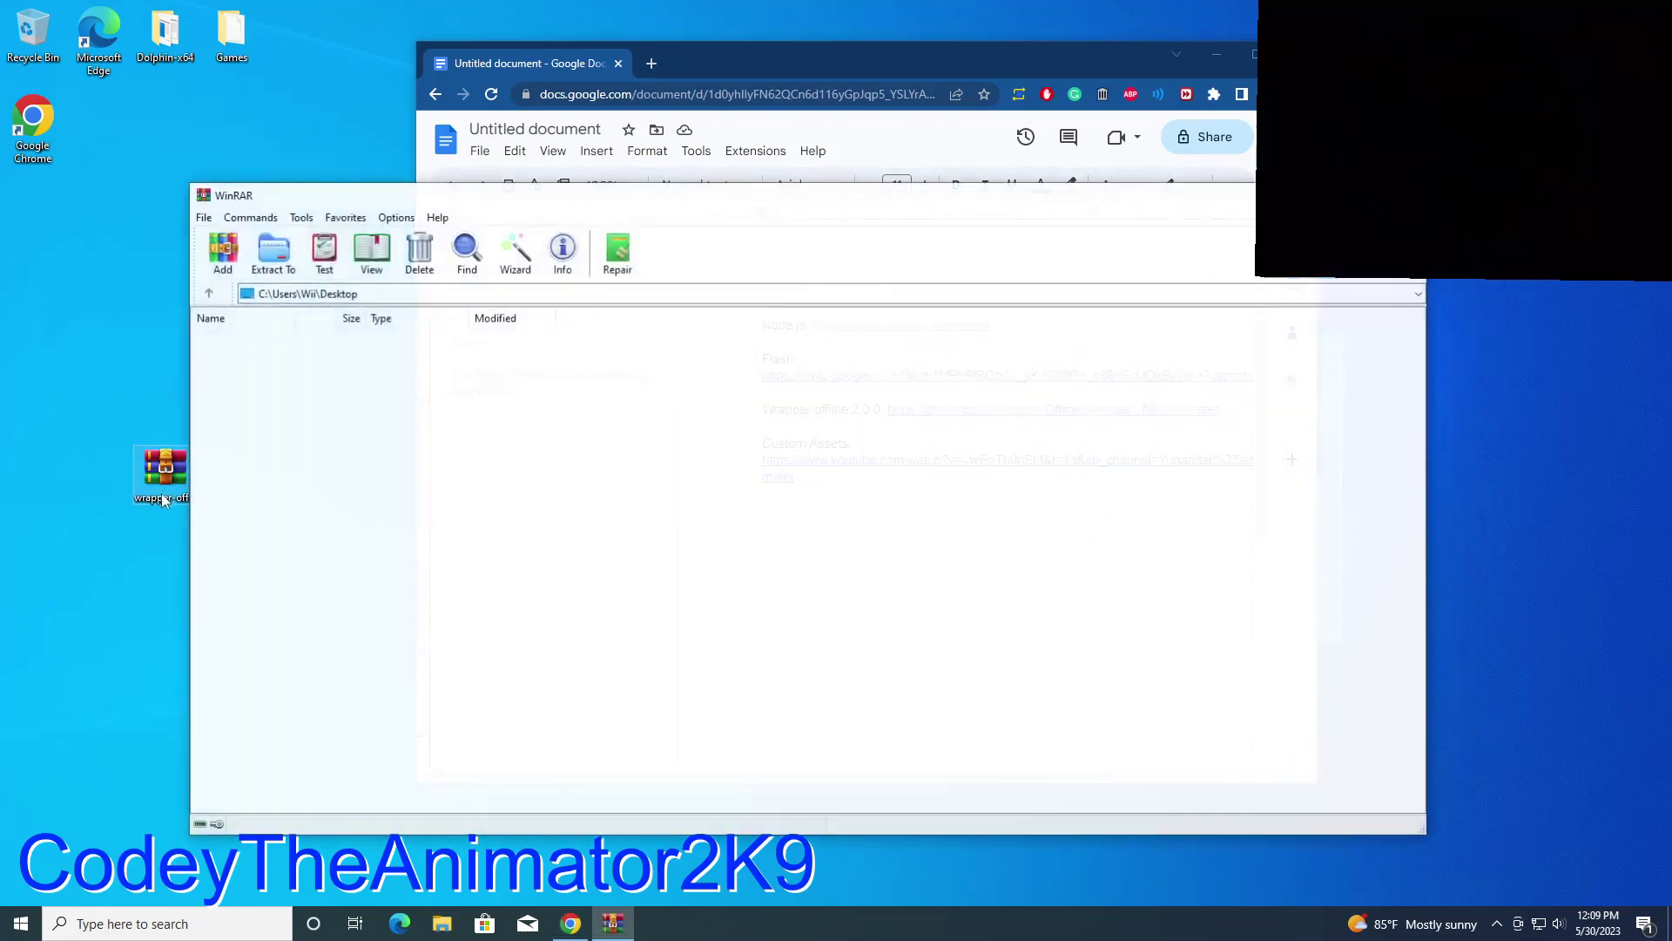
left_click(1161, 187)
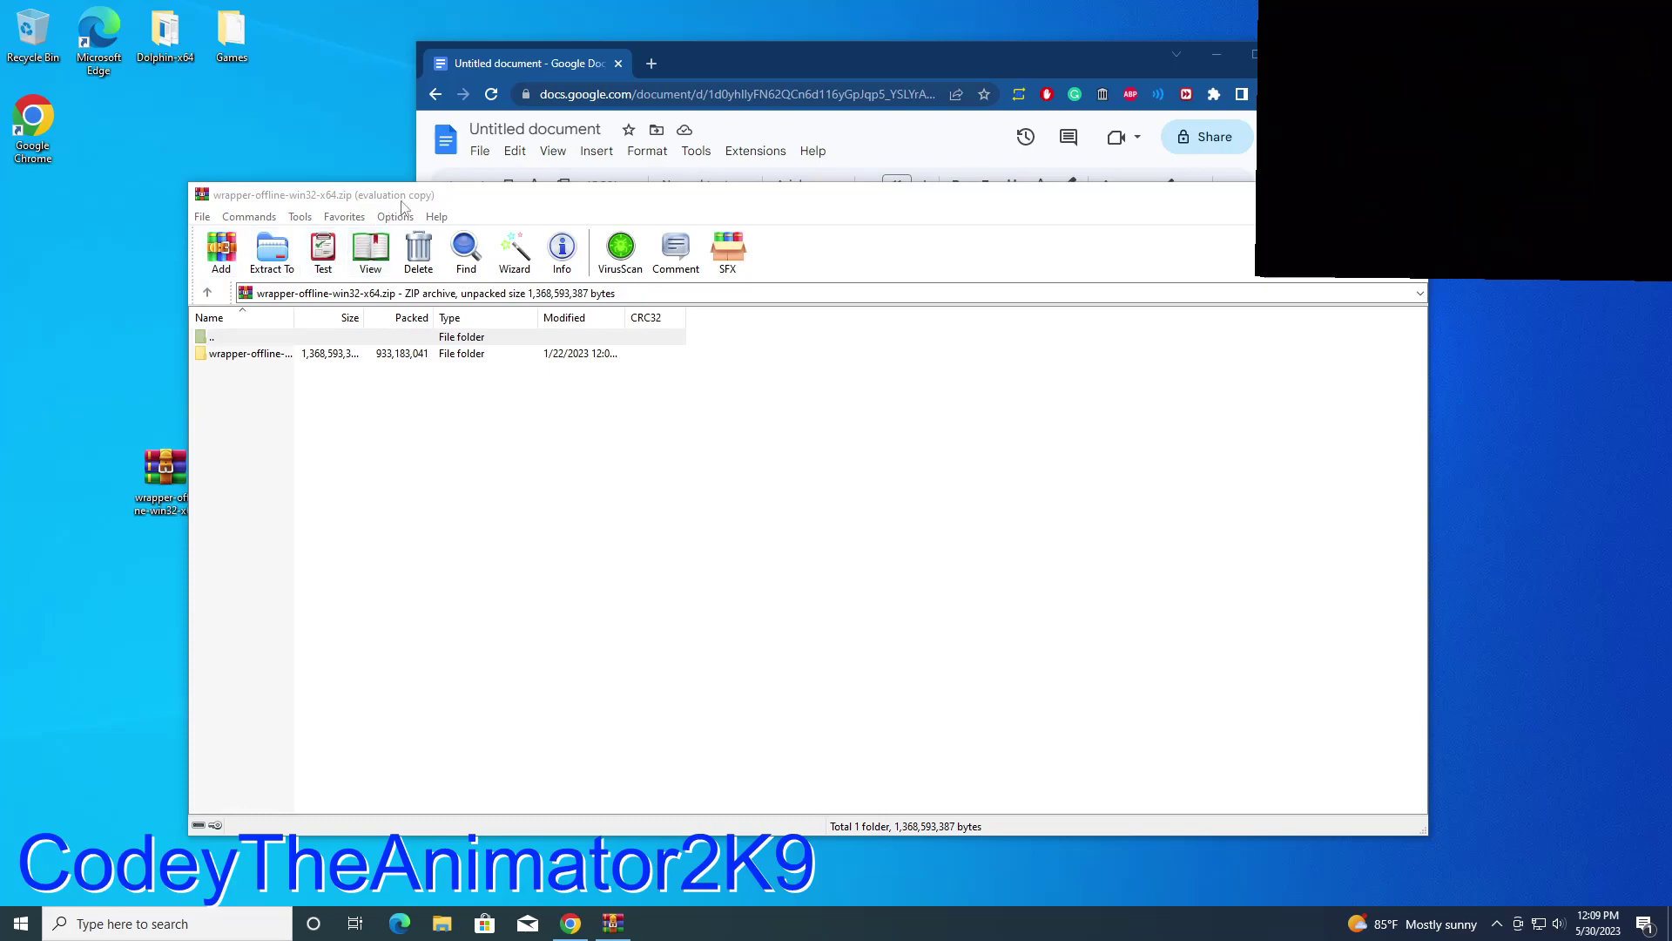
left_click_drag(392, 195, 570, 242)
left_click_drag(456, 412, 523, 502)
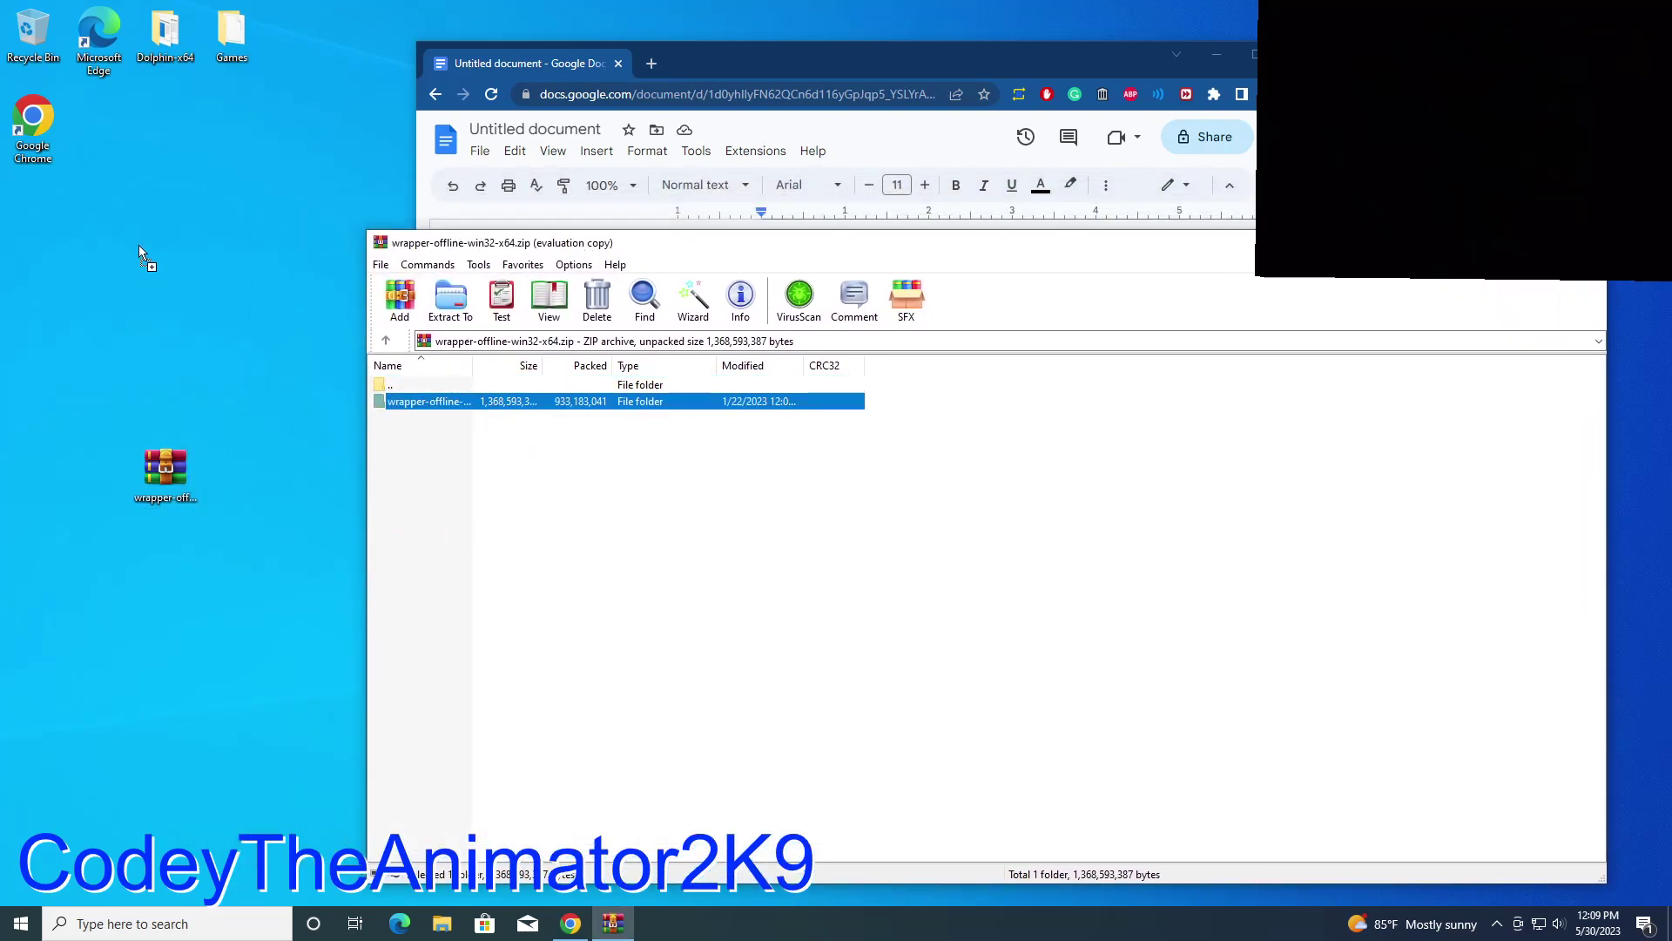
left_click_drag(133, 155, 132, 155)
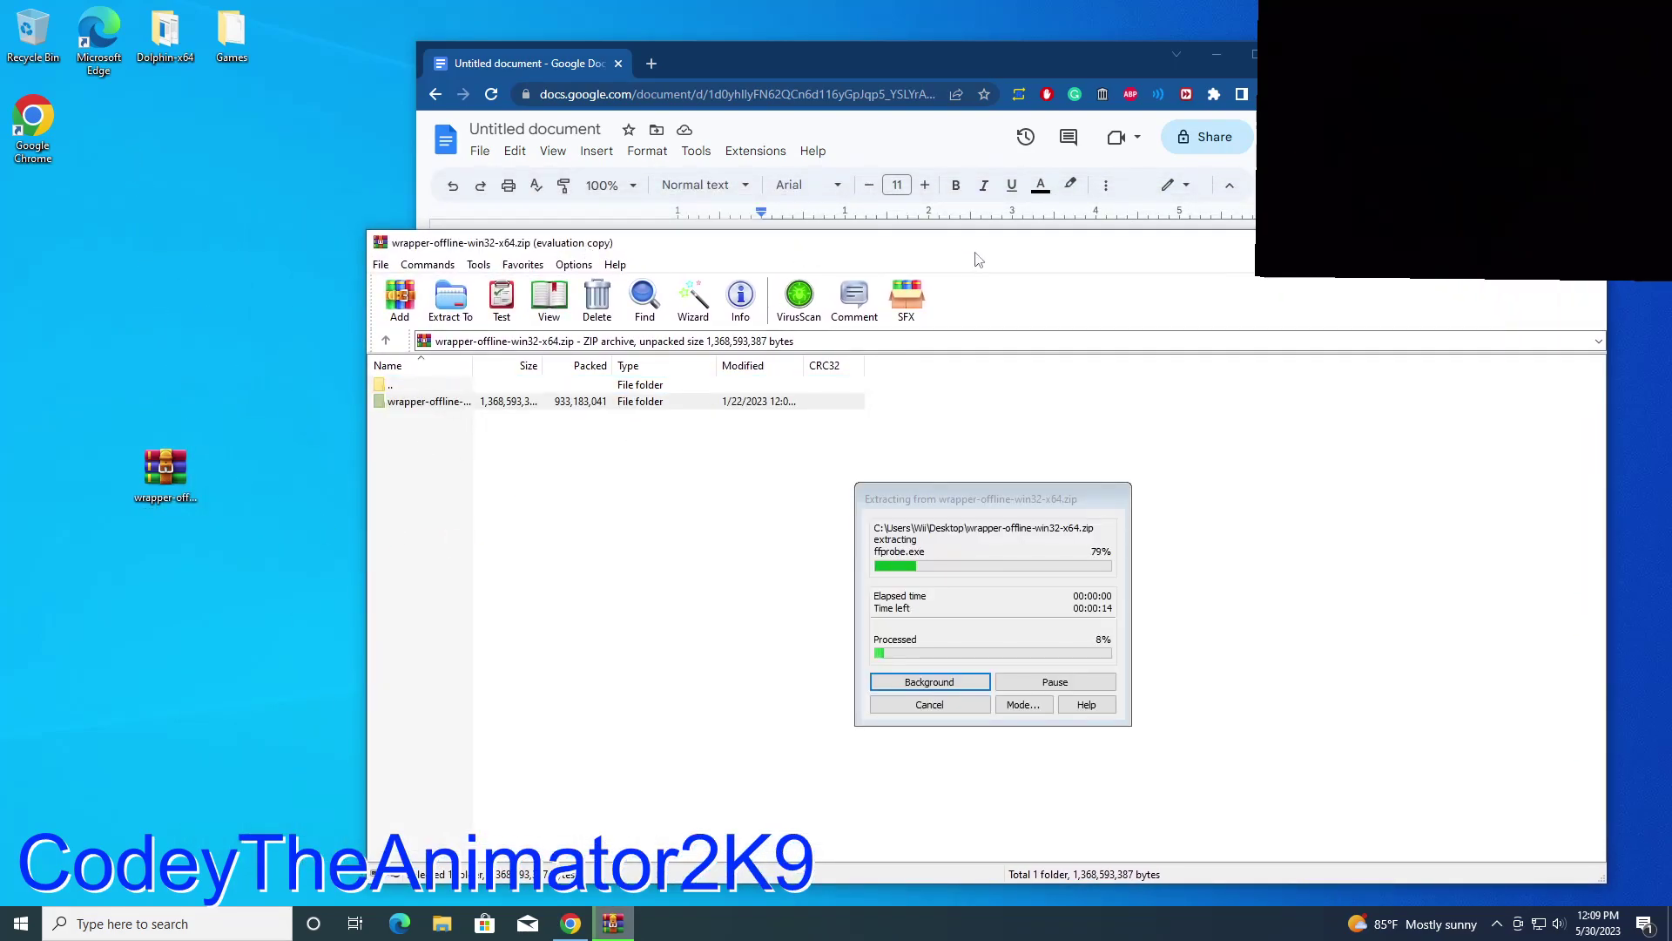
left_click_drag(974, 254, 777, 182)
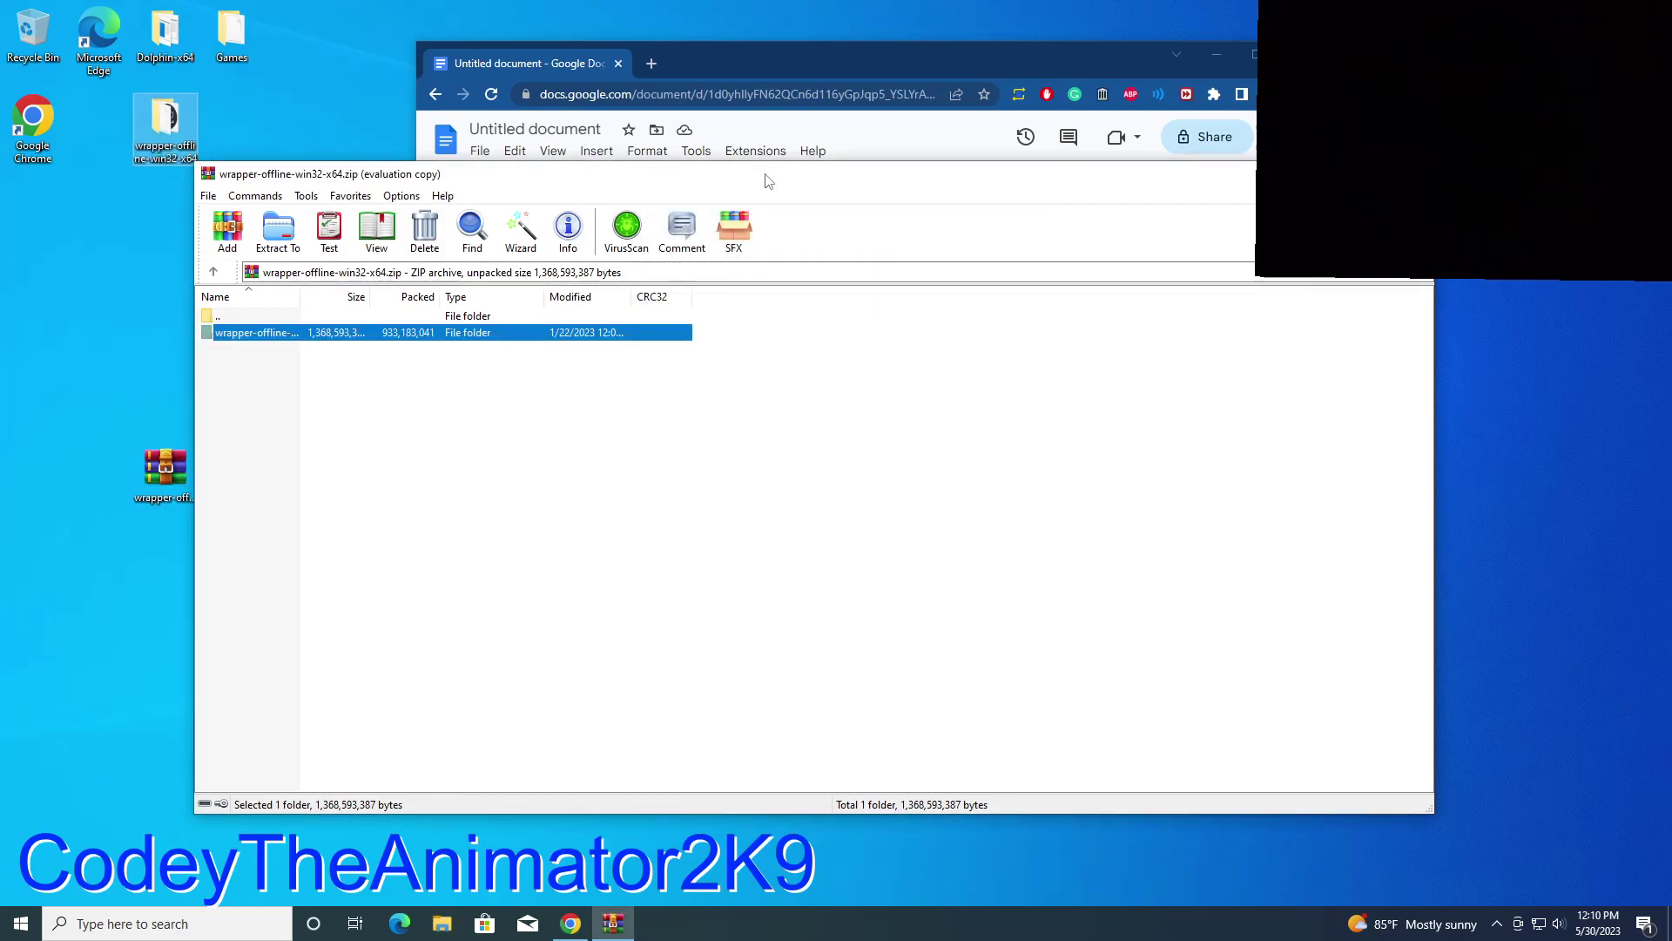
key("alt+F4")
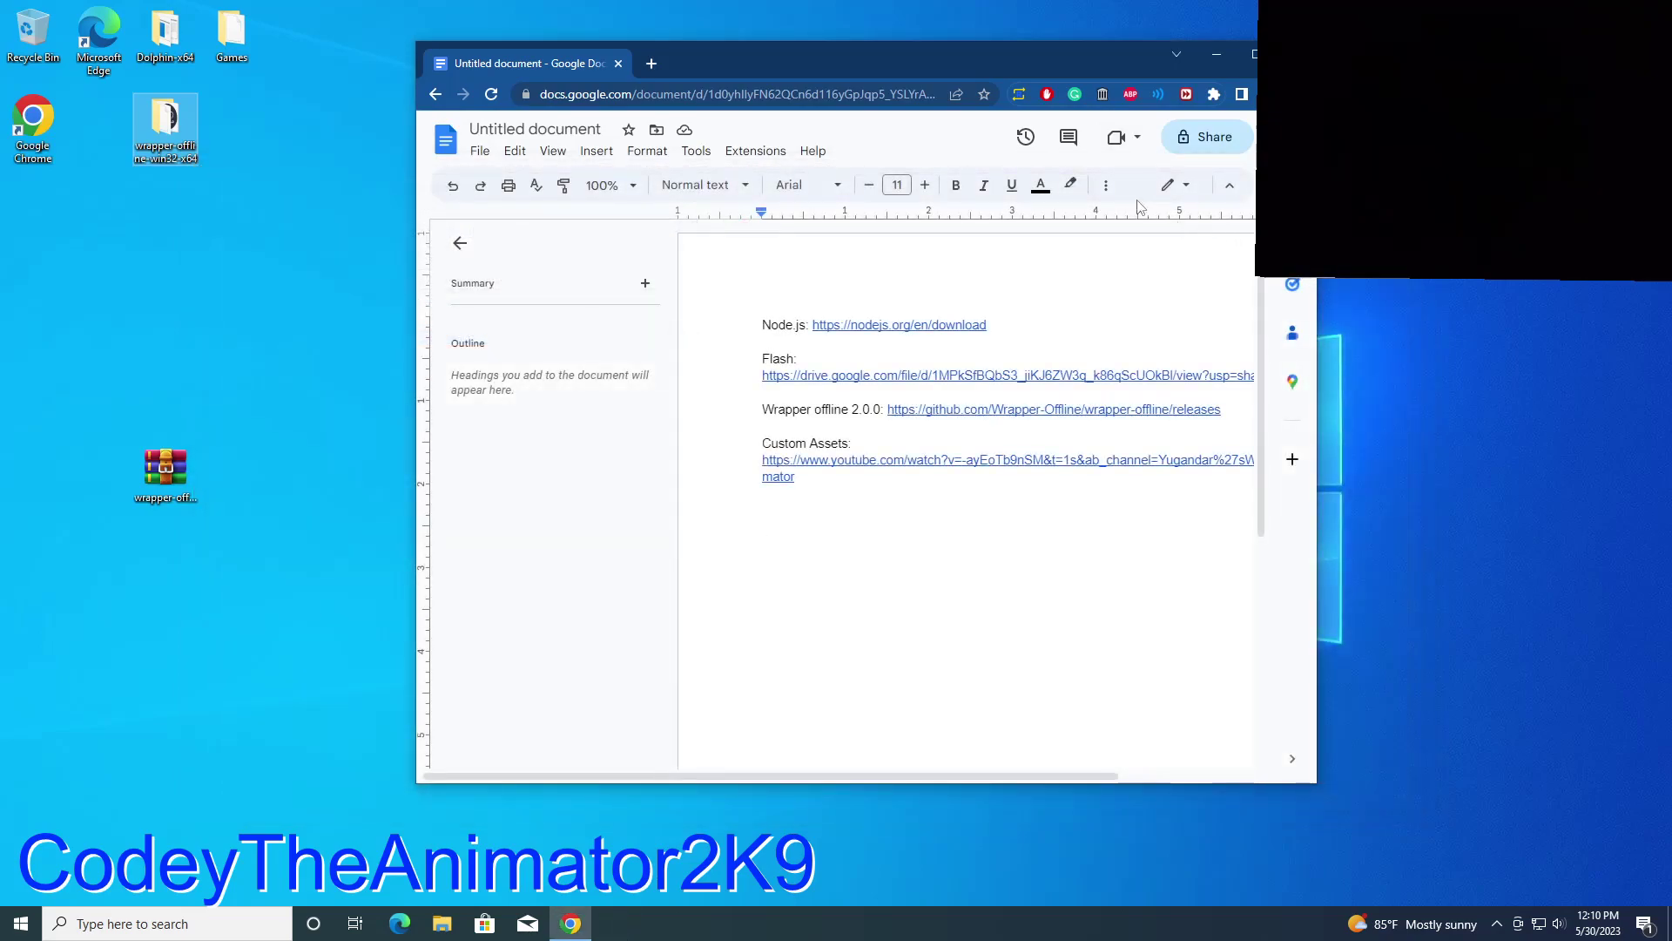
Step: Minimize Chrome and reposition the zip archive icon on the desktop
left_click(1230, 61)
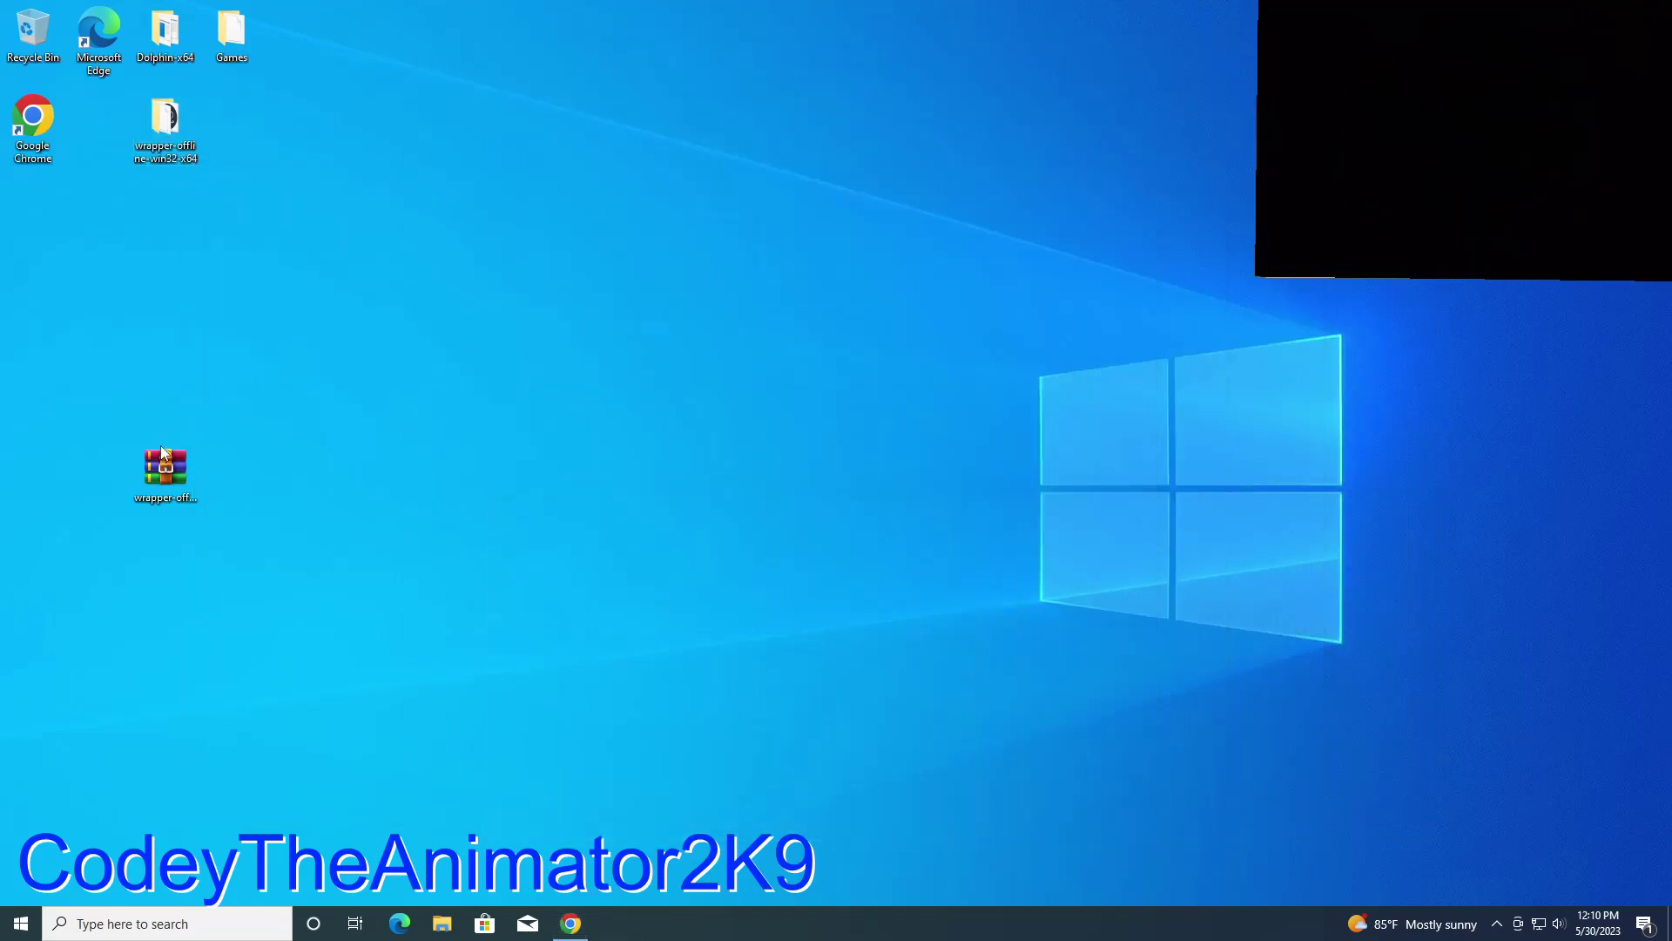
left_click_drag(162, 451, 149, 361)
left_click_drag(40, 79, 296, 375)
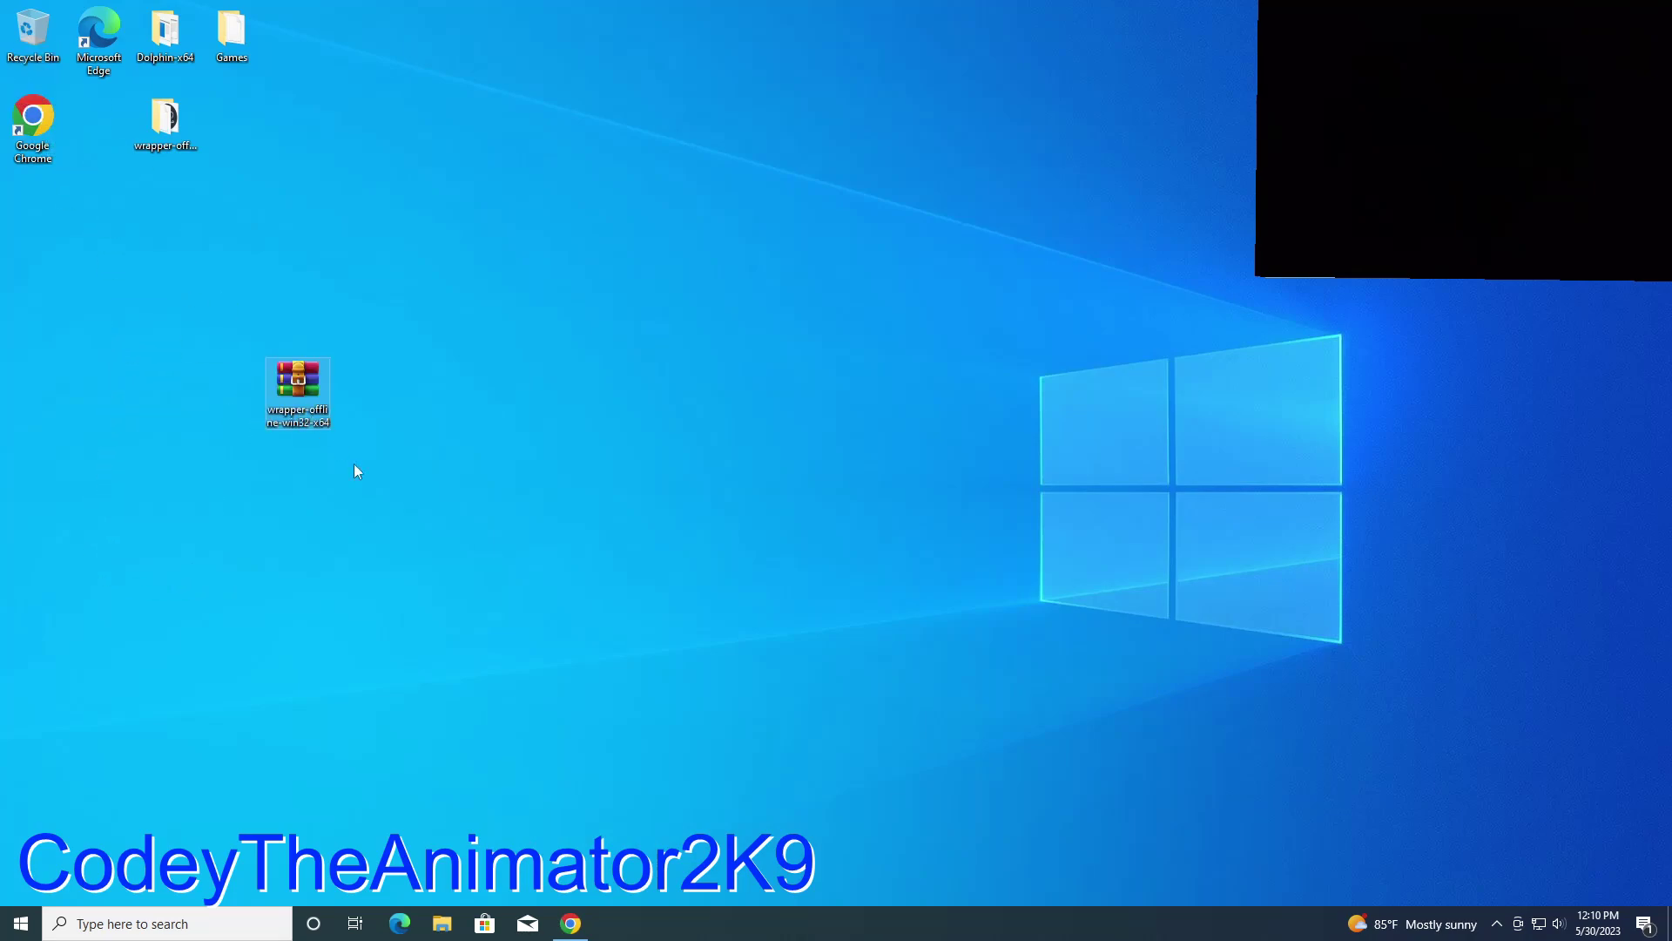
Step: Drag the wrapper-offline-win32-x64 zip into Documents, tidy the extracted folder icon, and restore Chrome
left_click(442, 923)
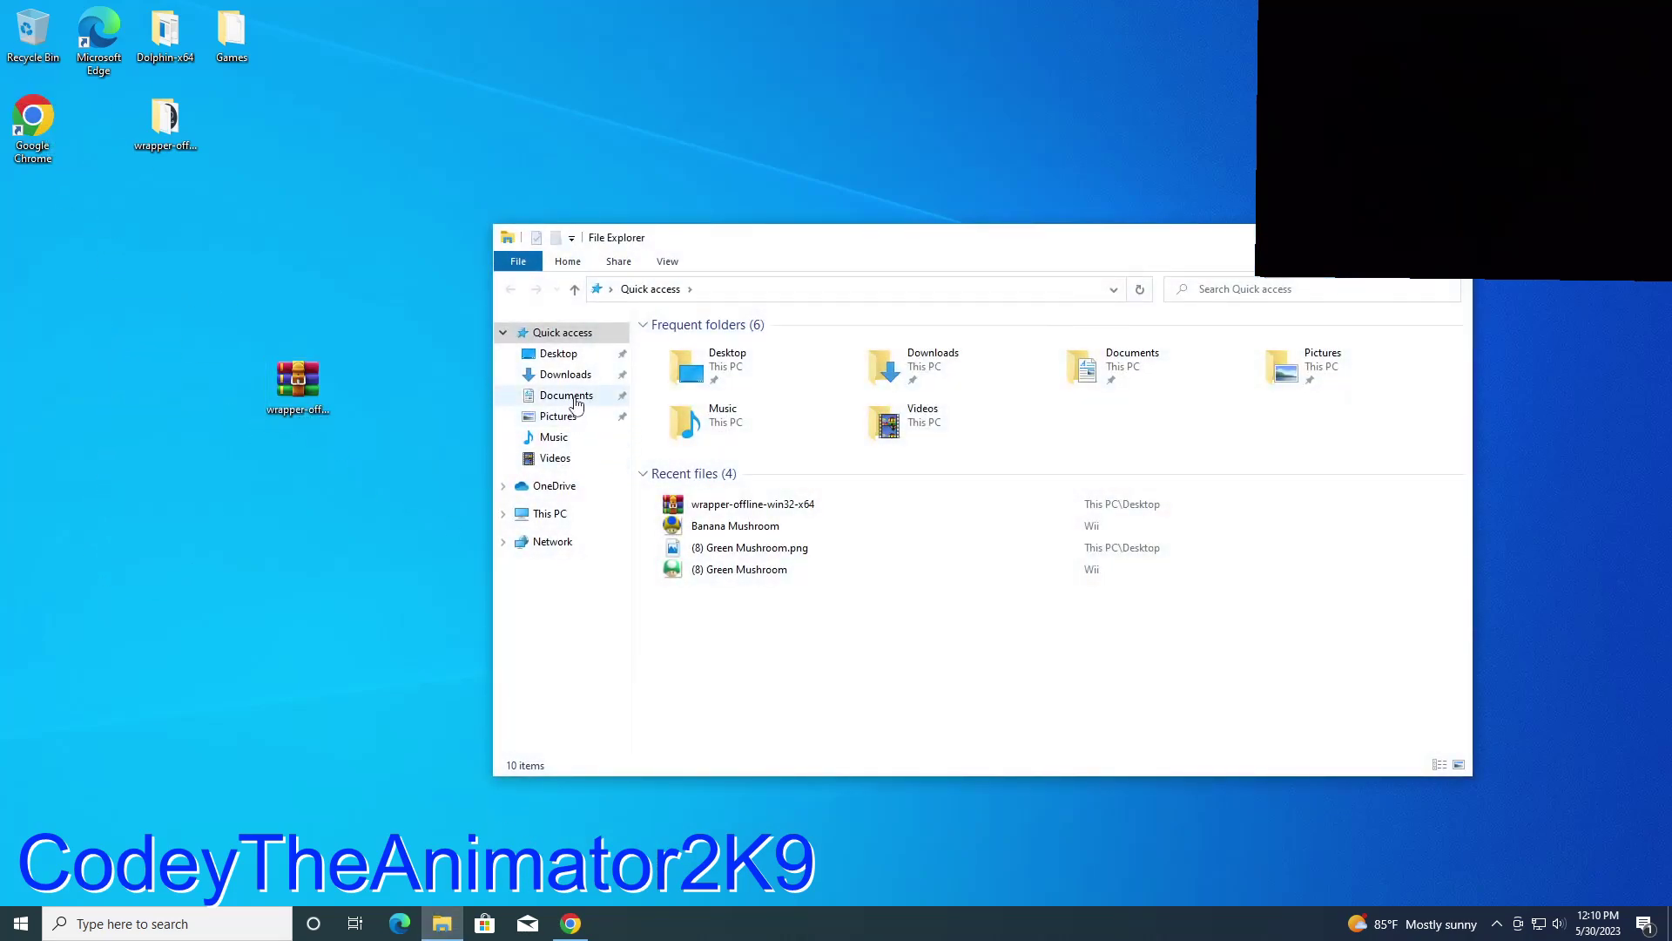
left_click(565, 395)
left_click_drag(310, 389, 788, 494)
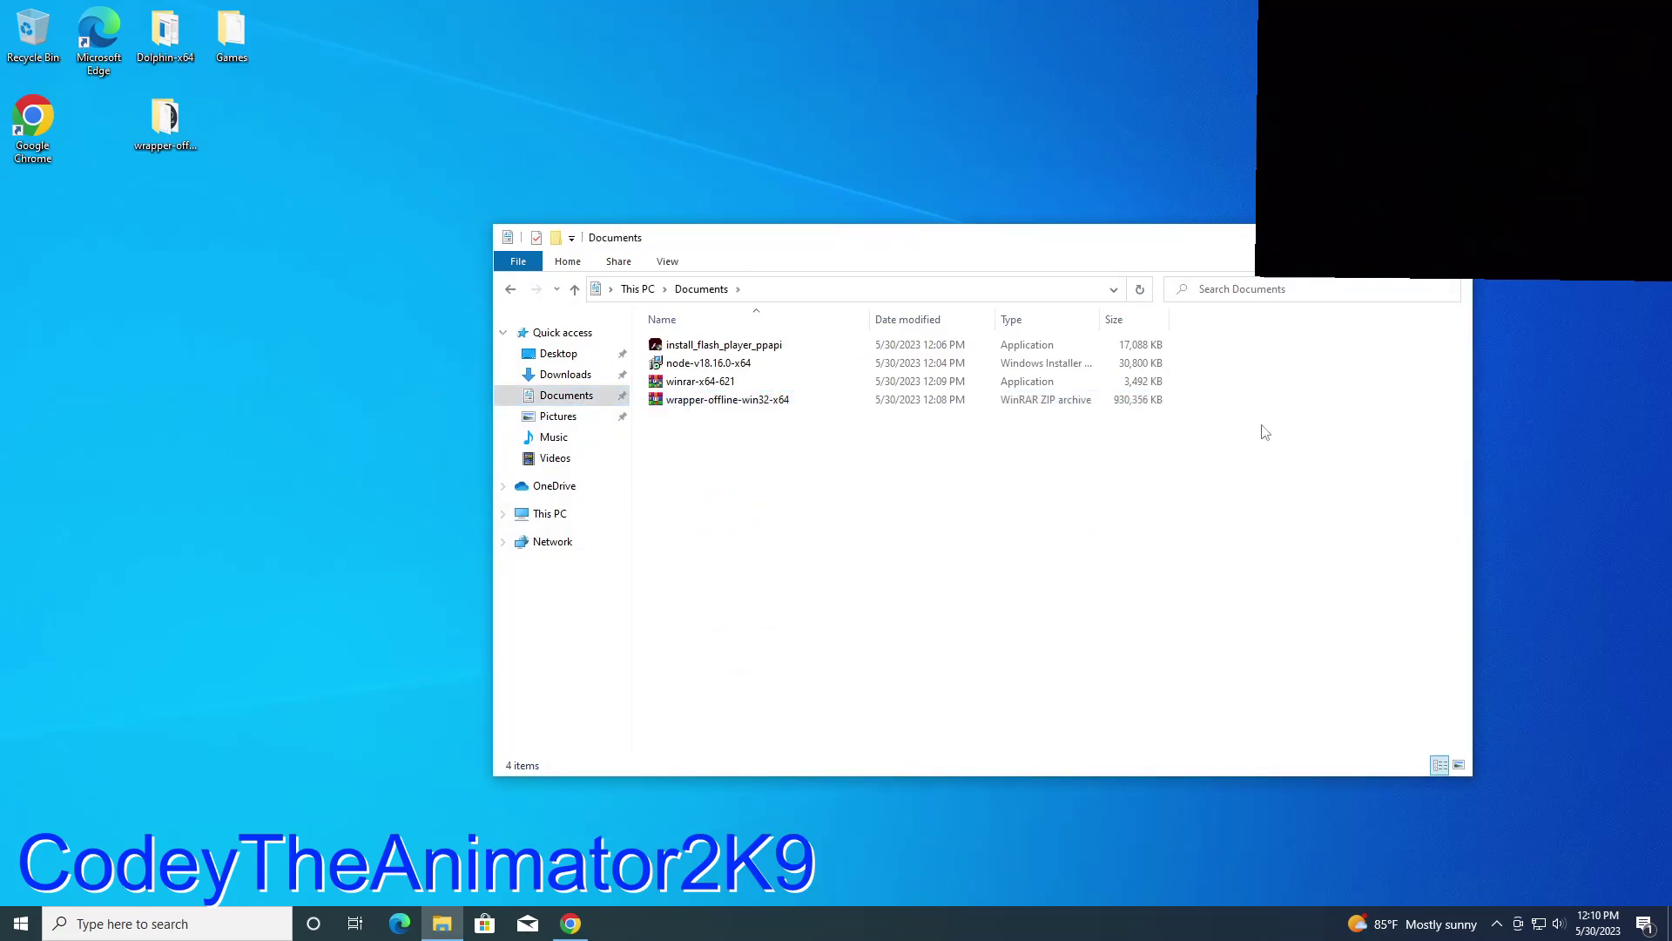
key("alt+F4")
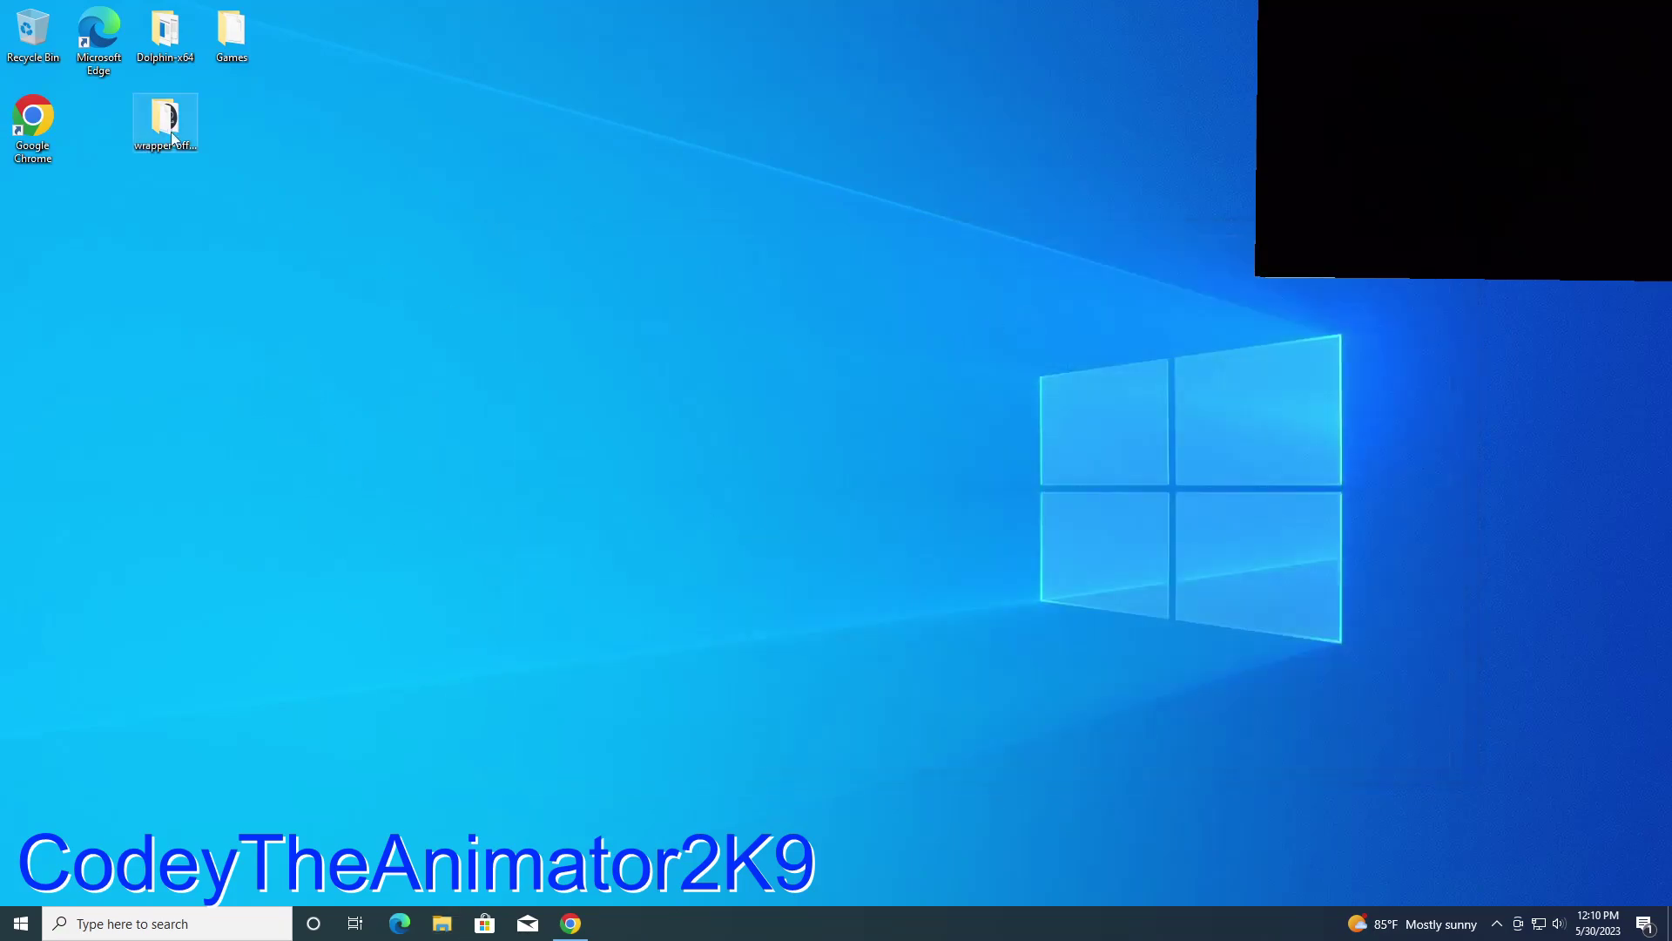
left_click_drag(165, 122, 98, 126)
left_click(383, 290)
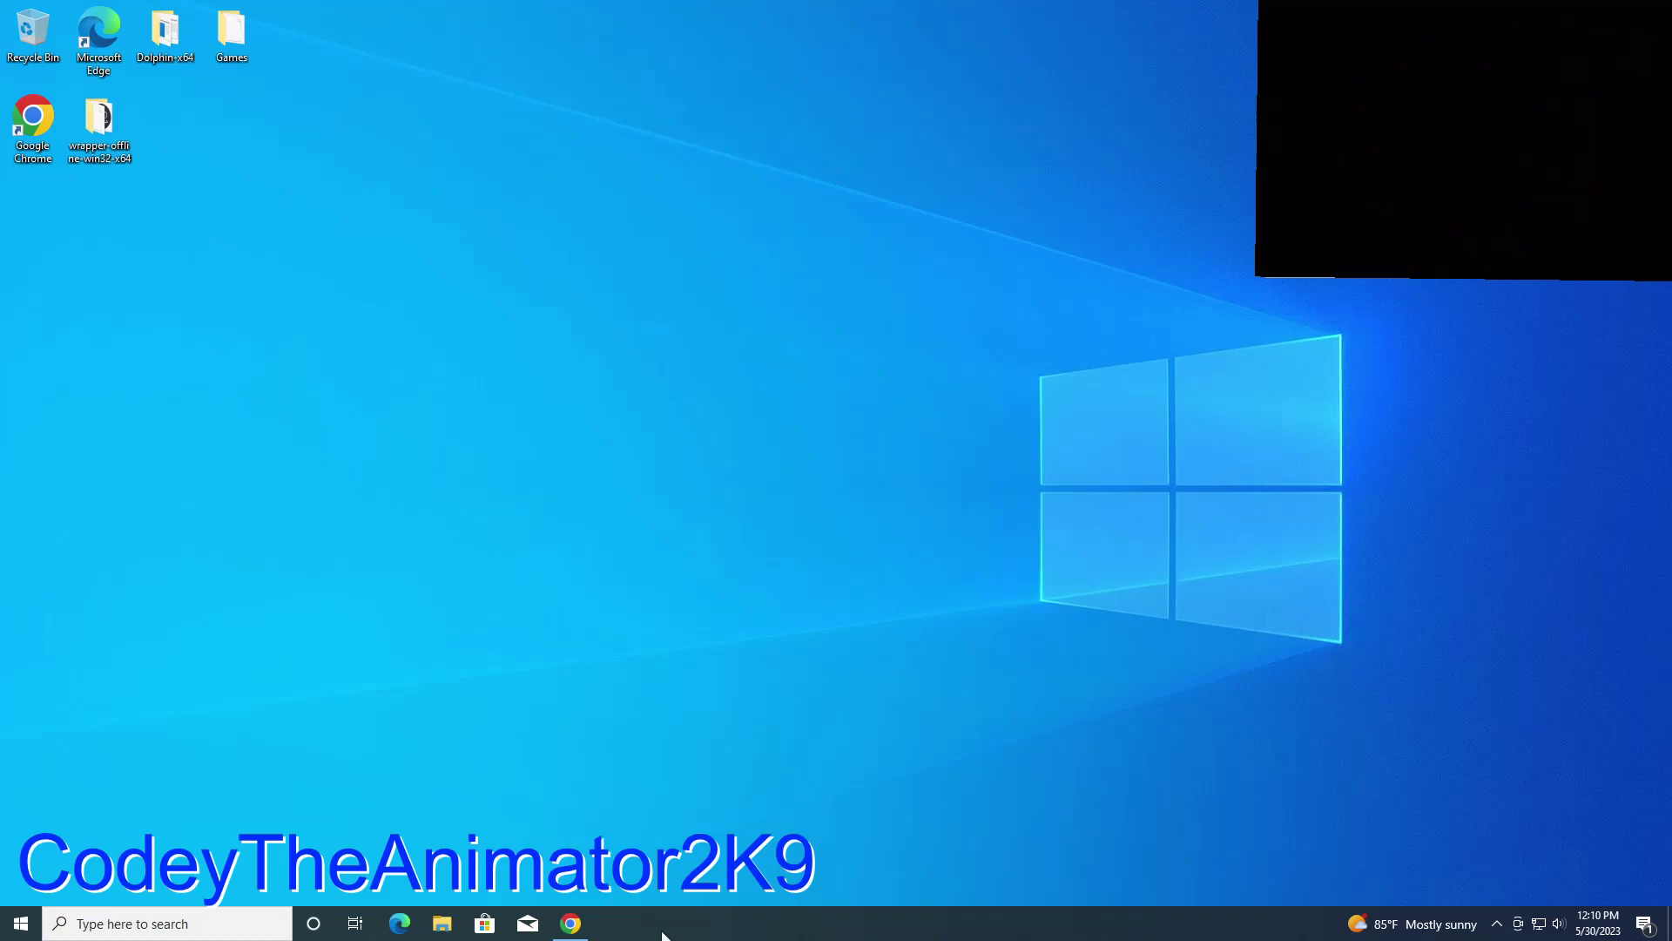
left_click(566, 931)
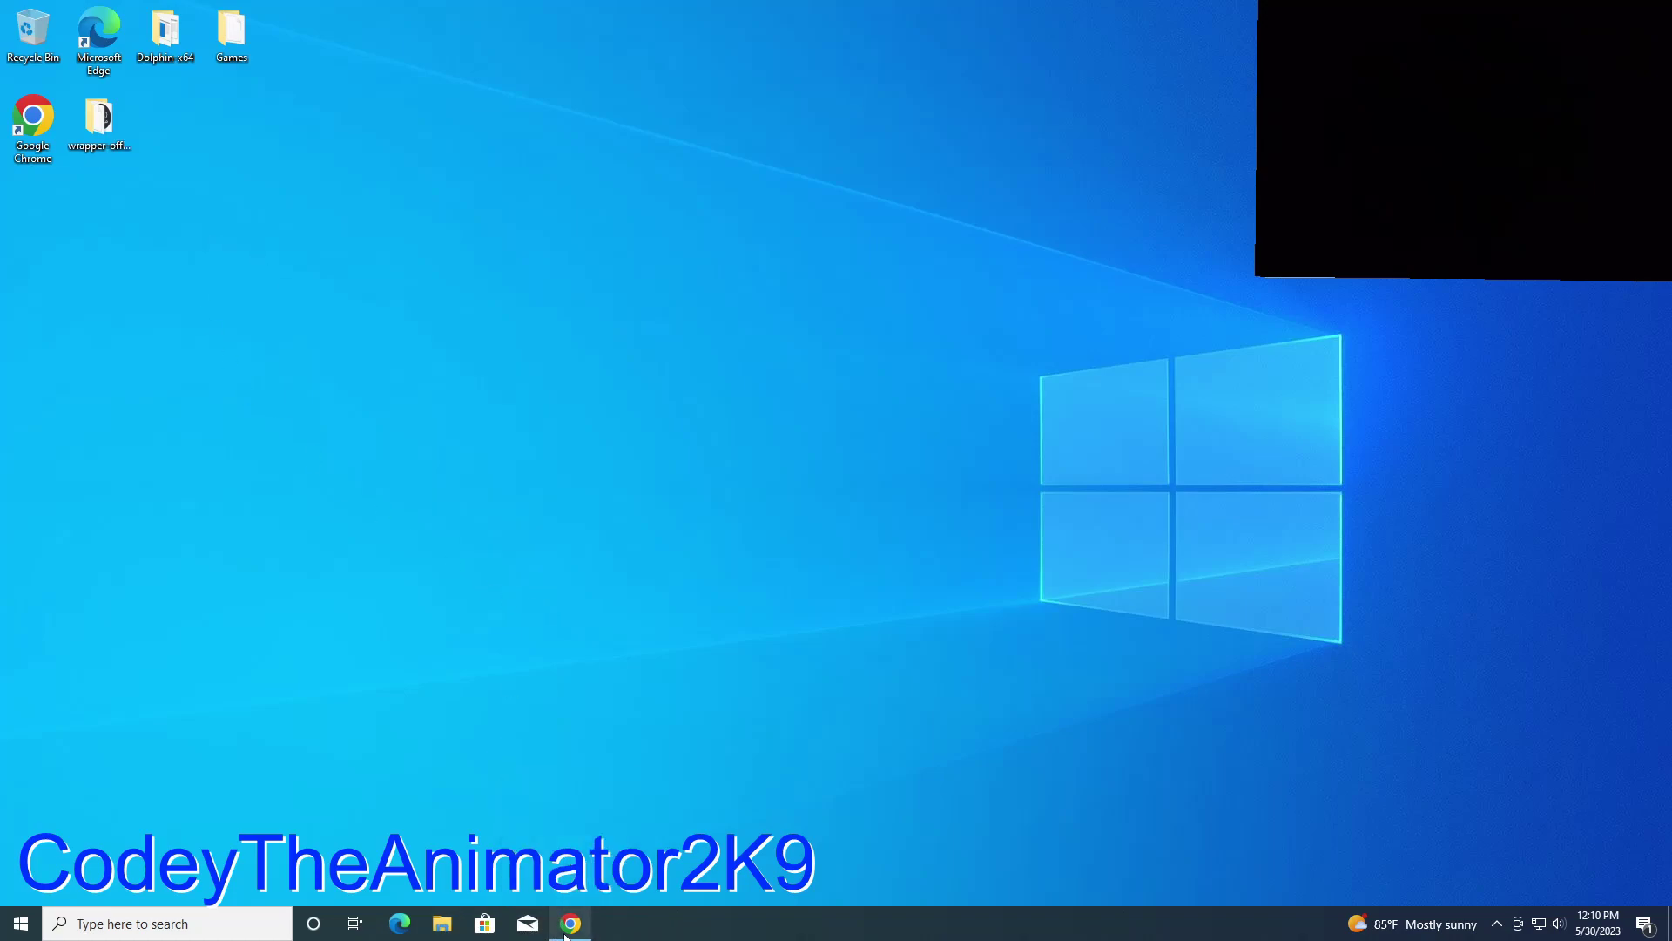
Step: Open the doc's Custom Assets link to load the YouTube tutorial in a new tab
left_click(1245, 53)
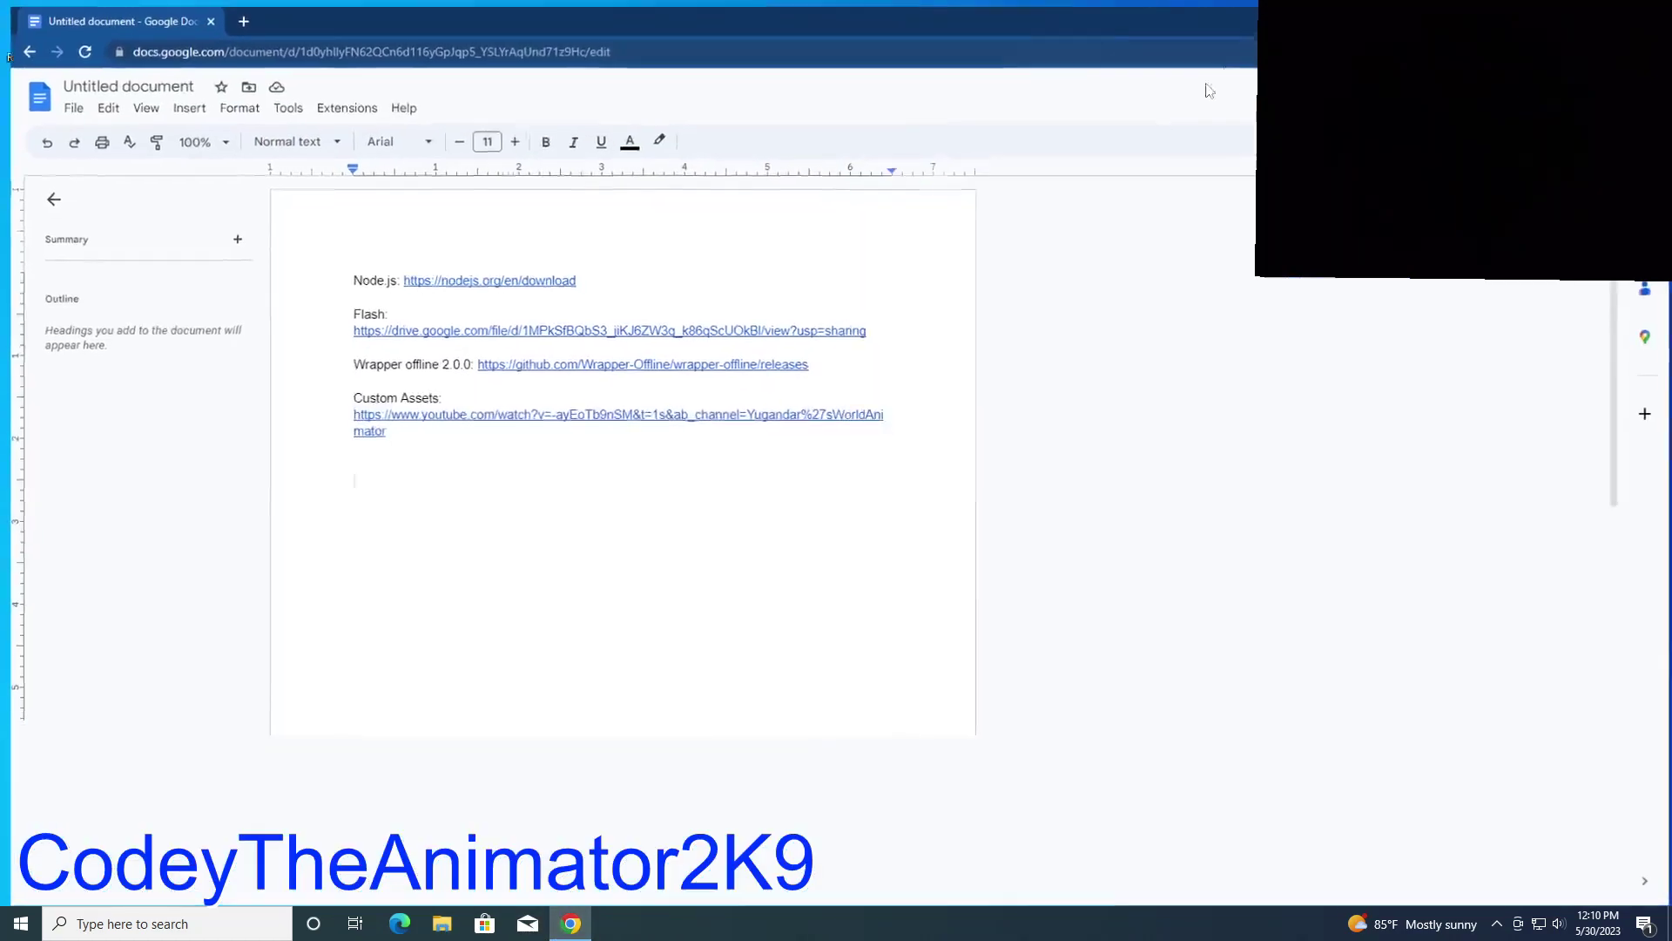
left_click(628, 411)
right_click(627, 411)
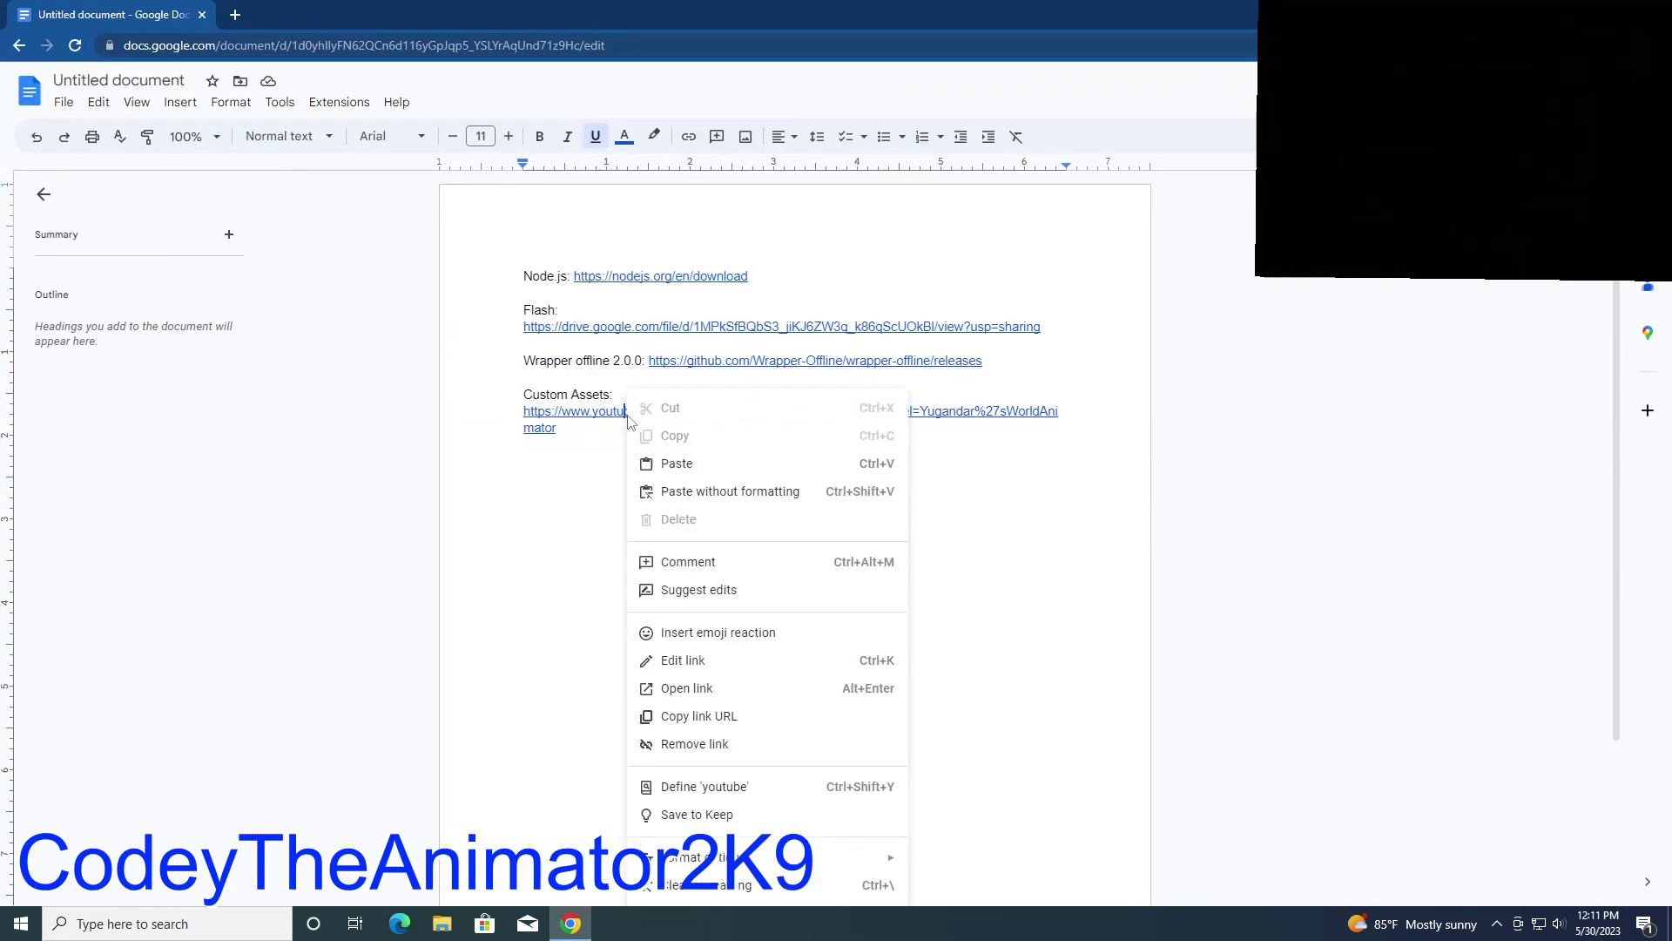
left_click(729, 697)
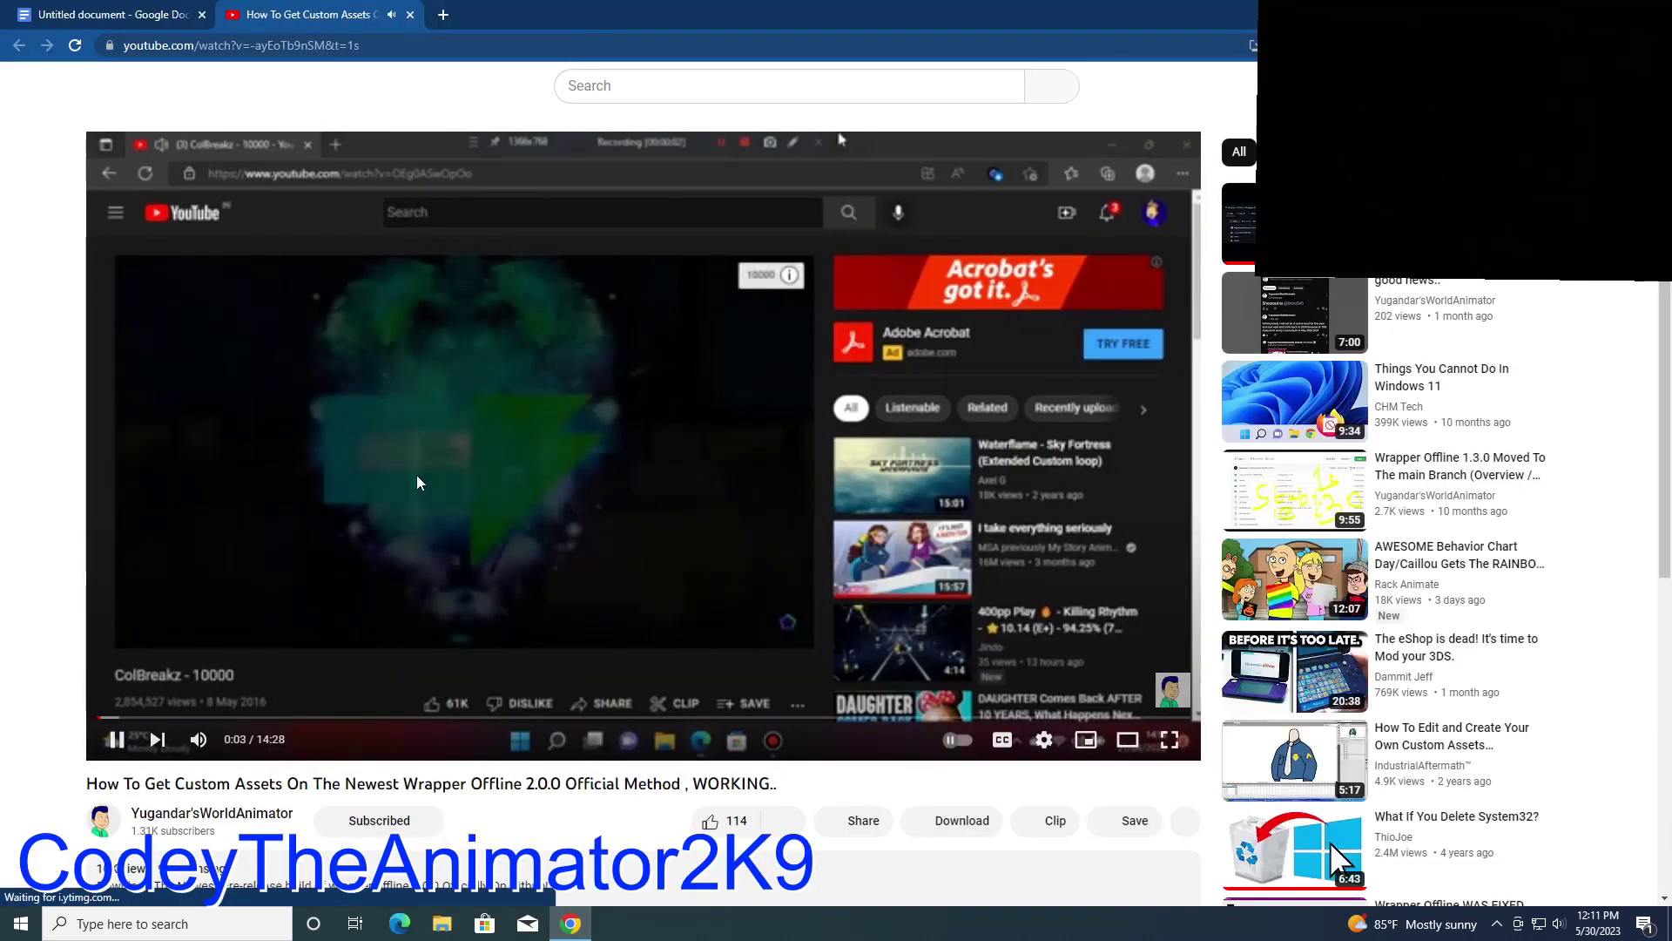
Step: Scrub the tutorial through 2:24, 2:50 and 3:20, pausing at 3:22
left_click(439, 446)
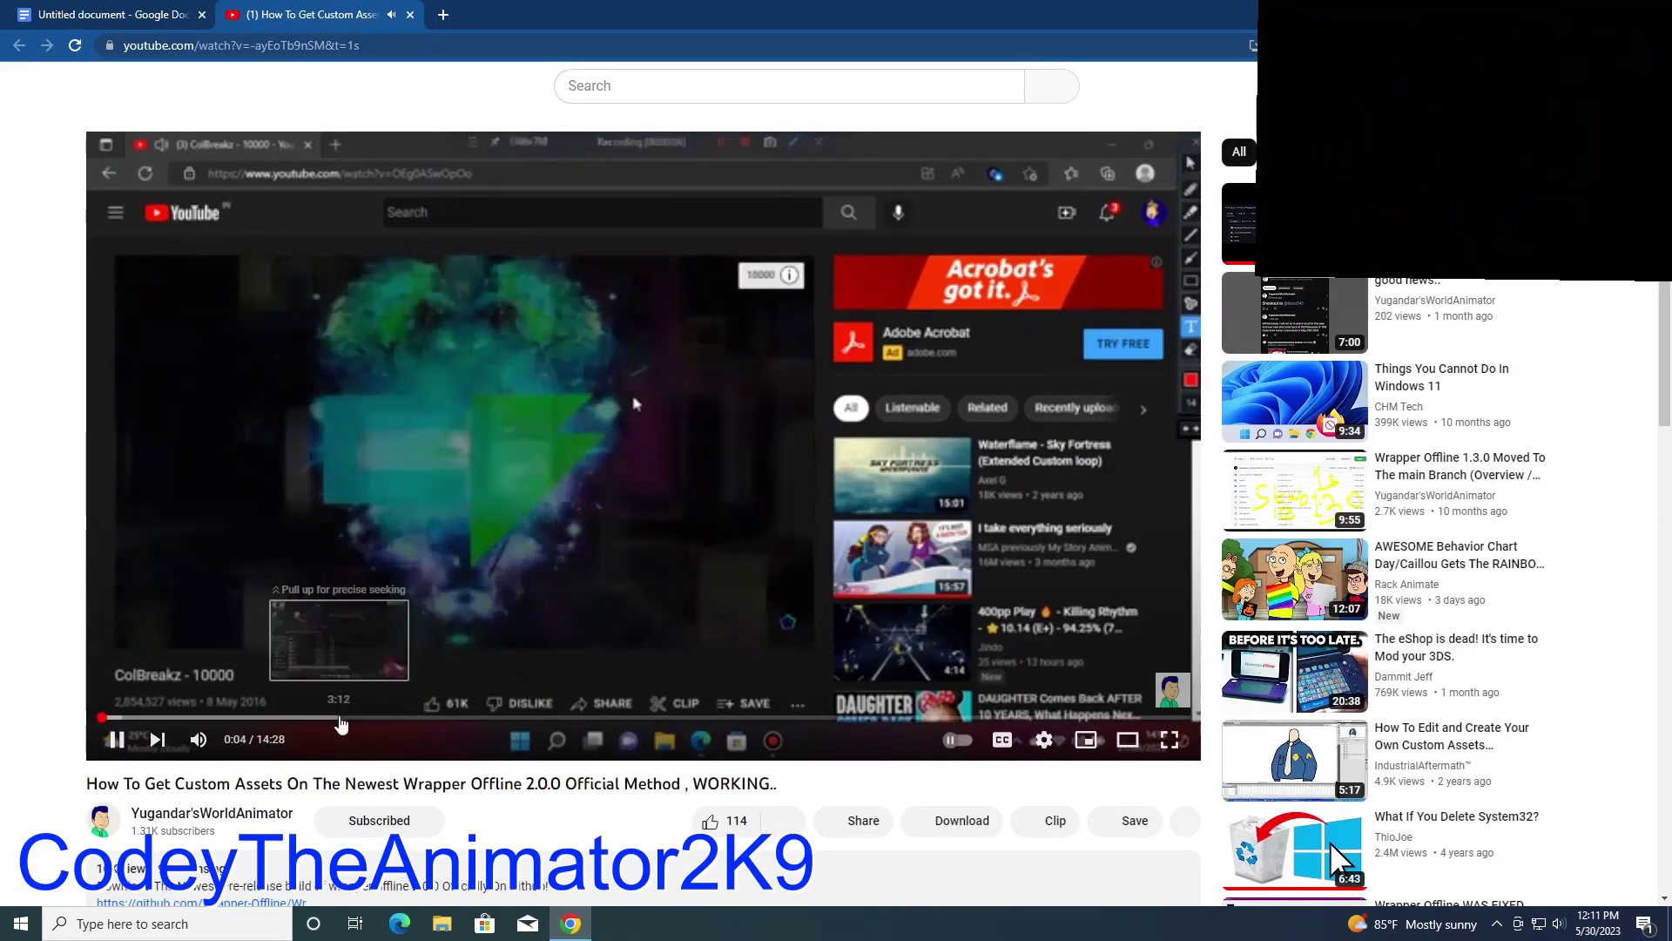
scroll(311, 624, "down", 1)
left_click(280, 630)
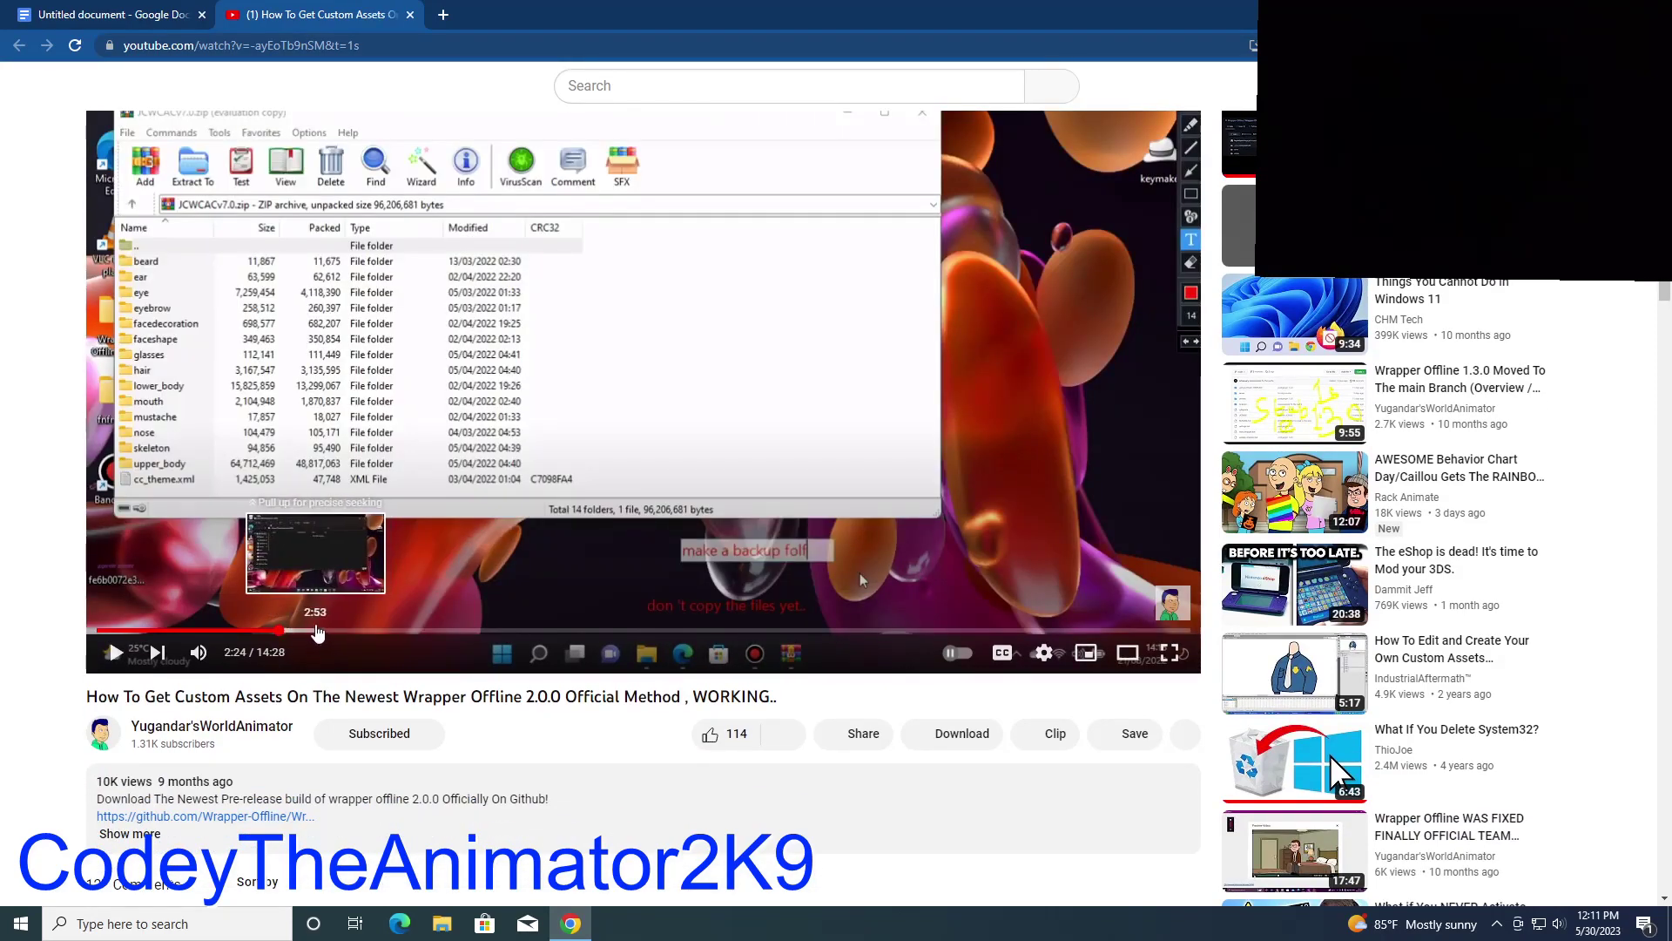
left_click(314, 630)
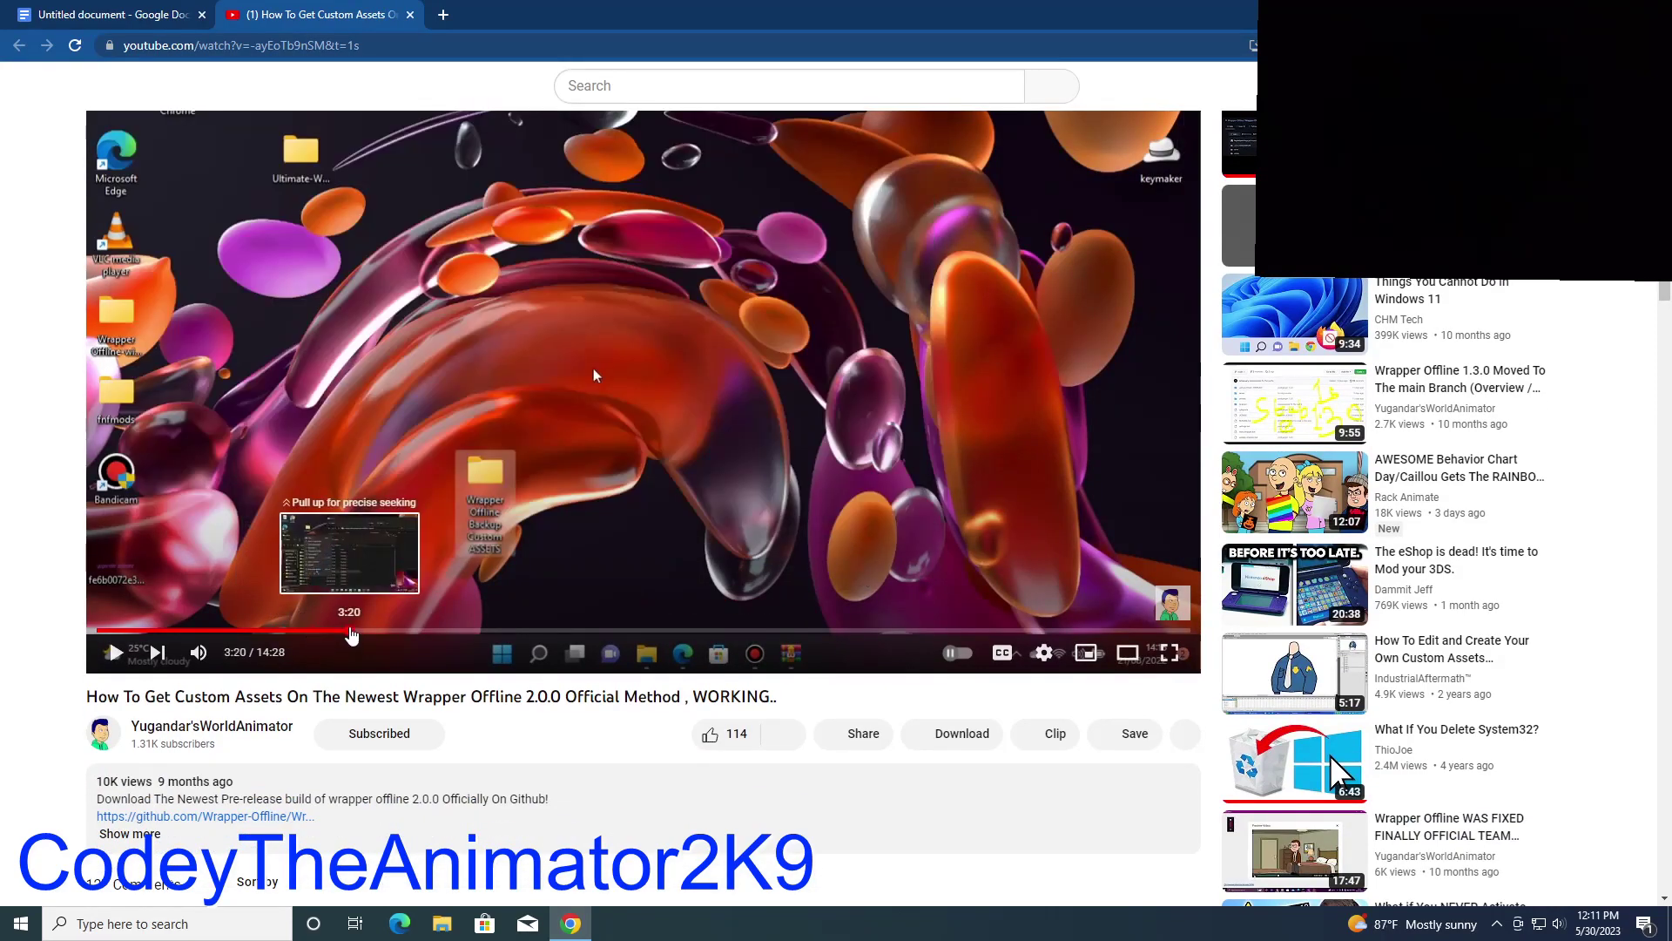
left_click(352, 630)
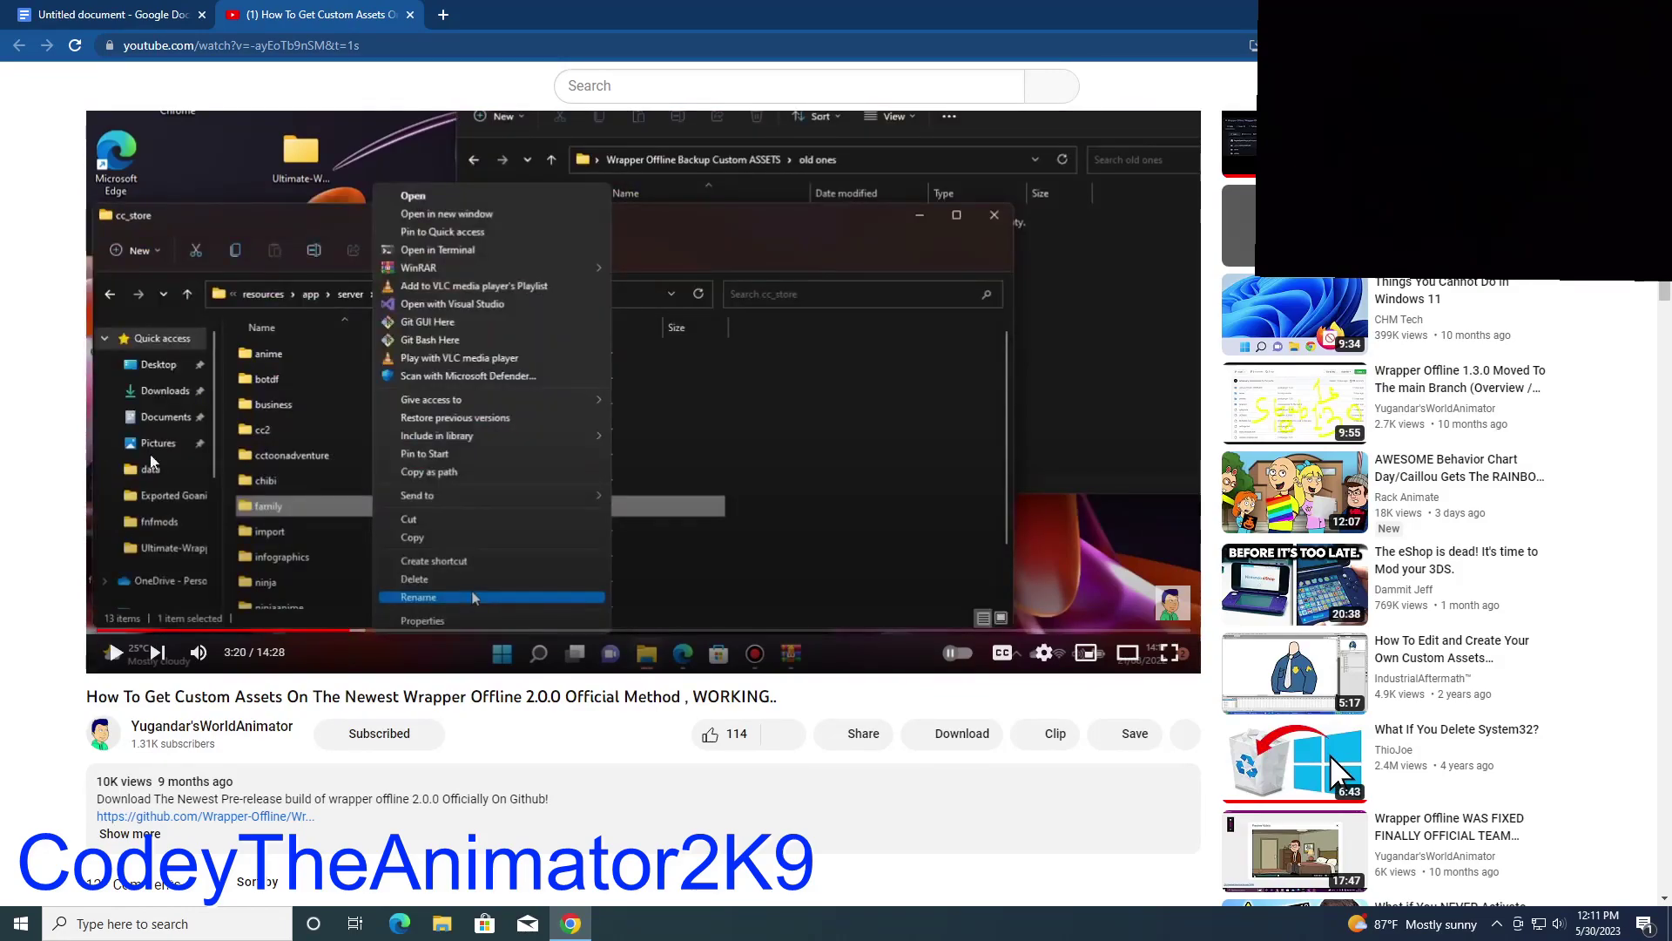
left_click(365, 496)
left_click(1141, 397)
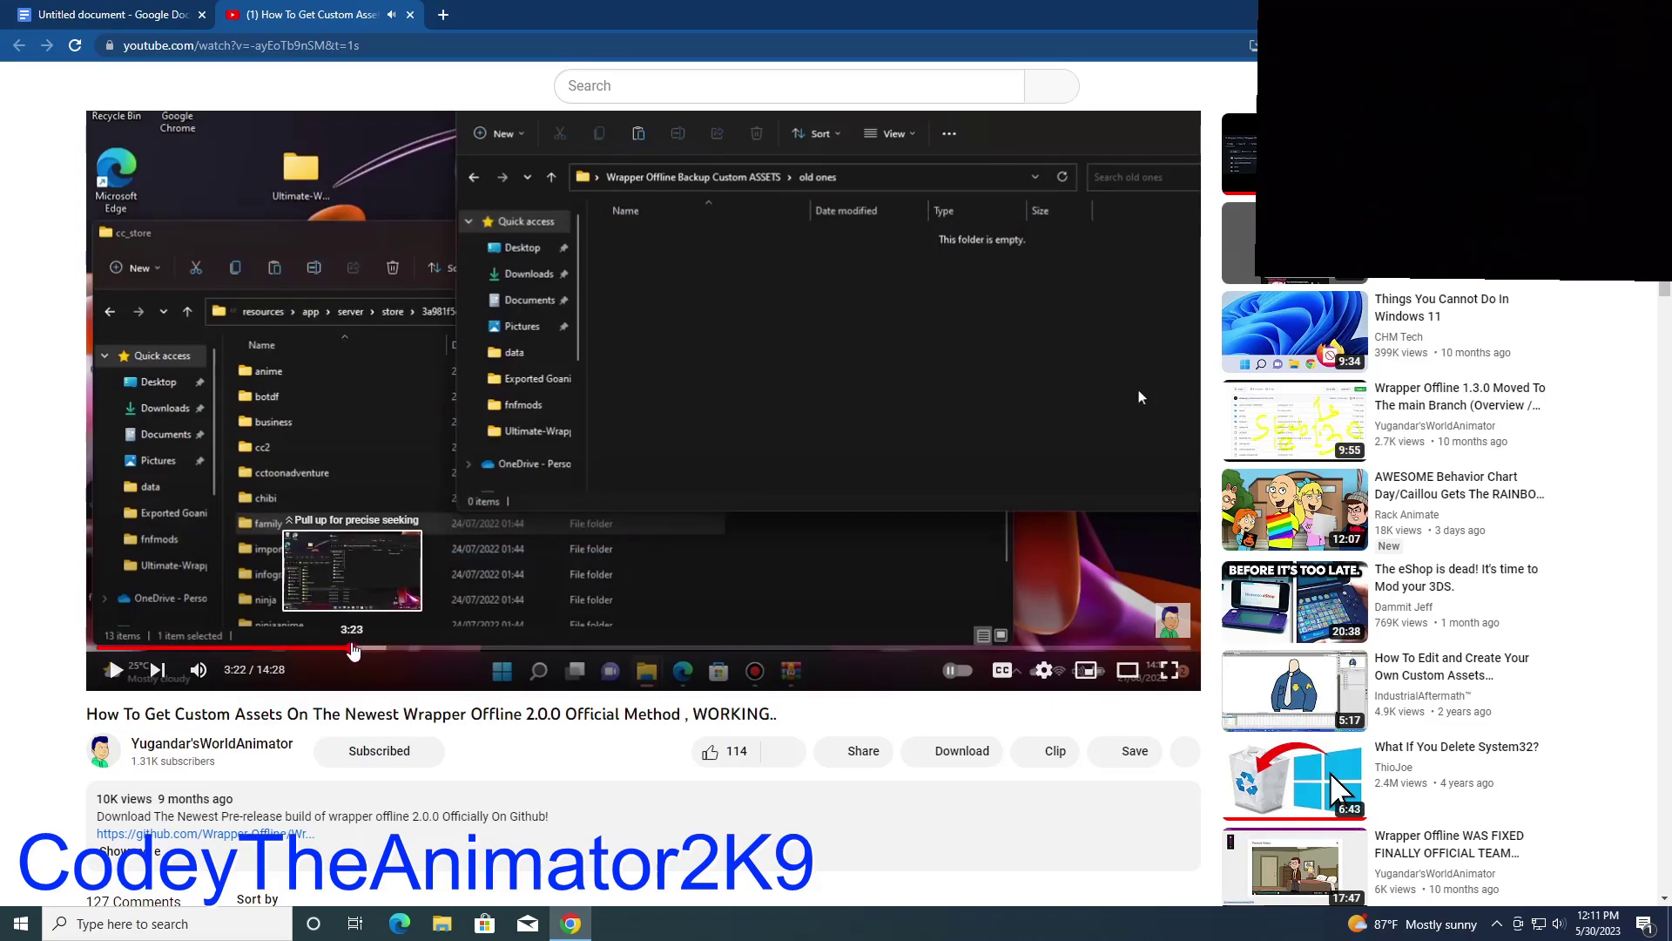
left_click(349, 647)
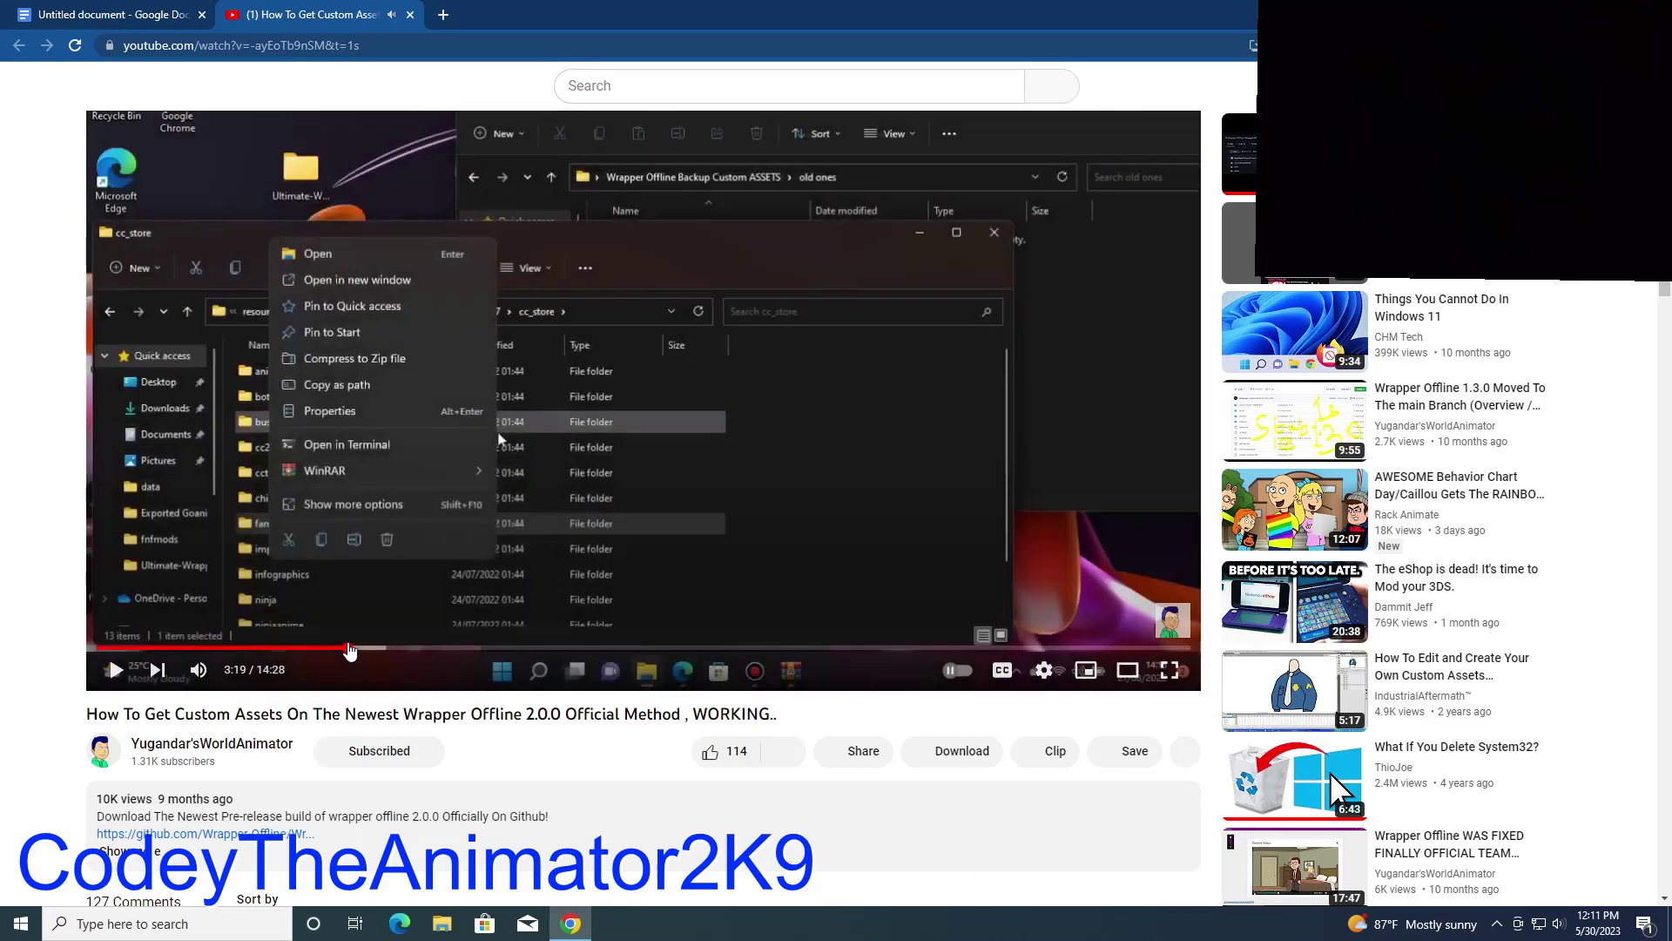
key("space")
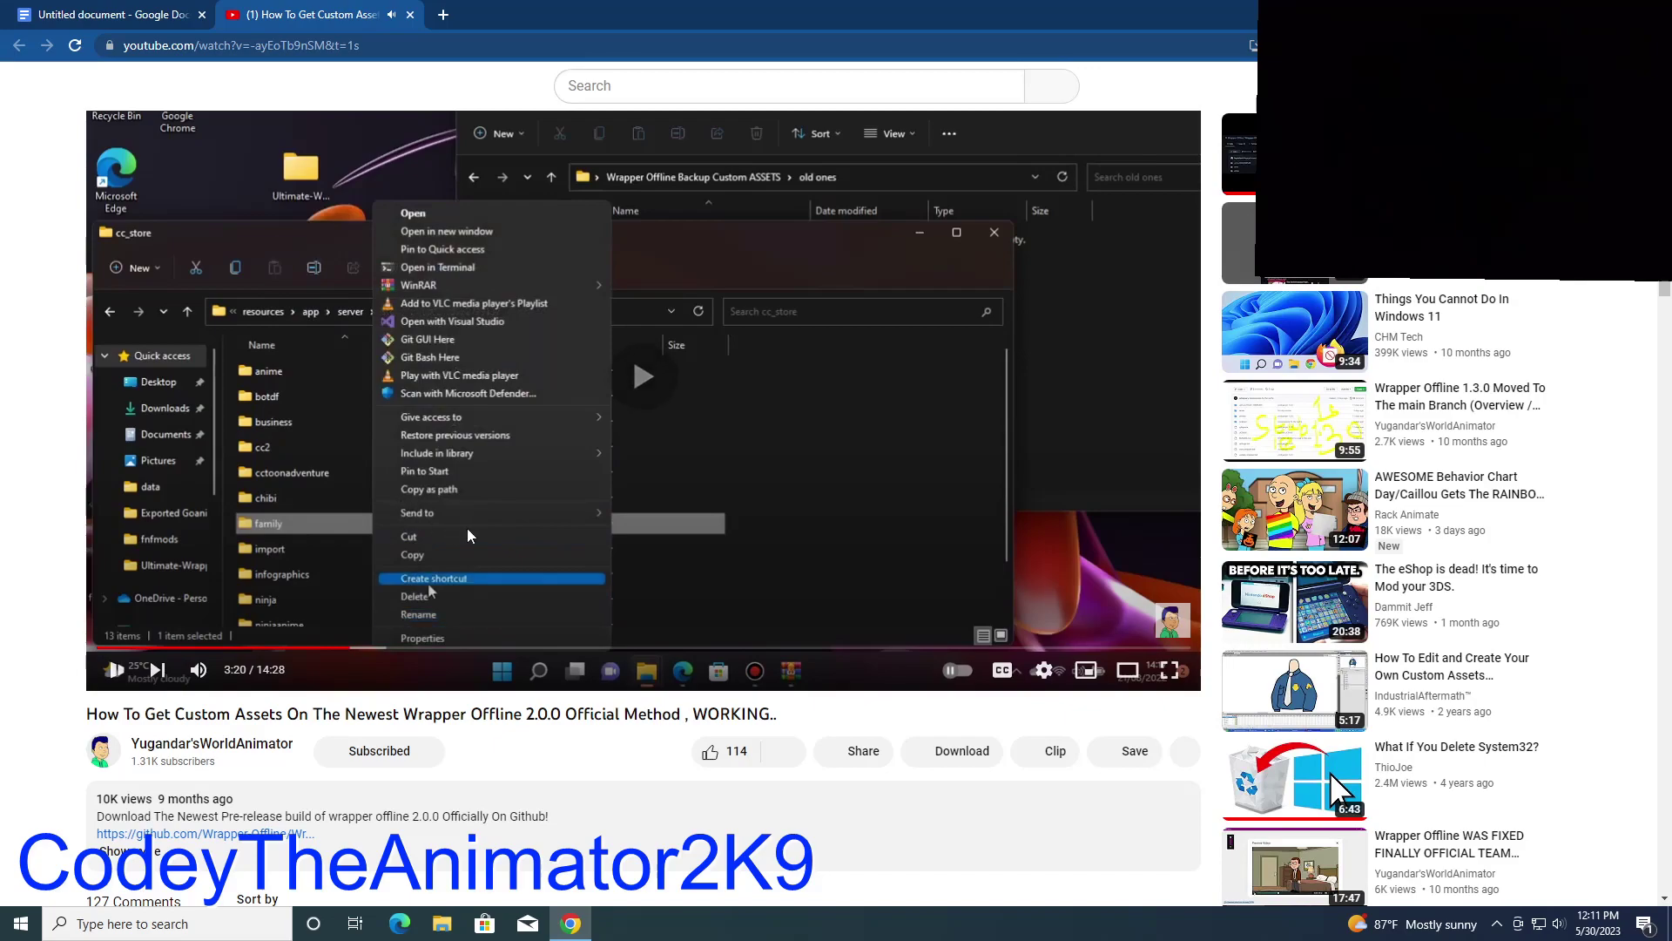
key("space")
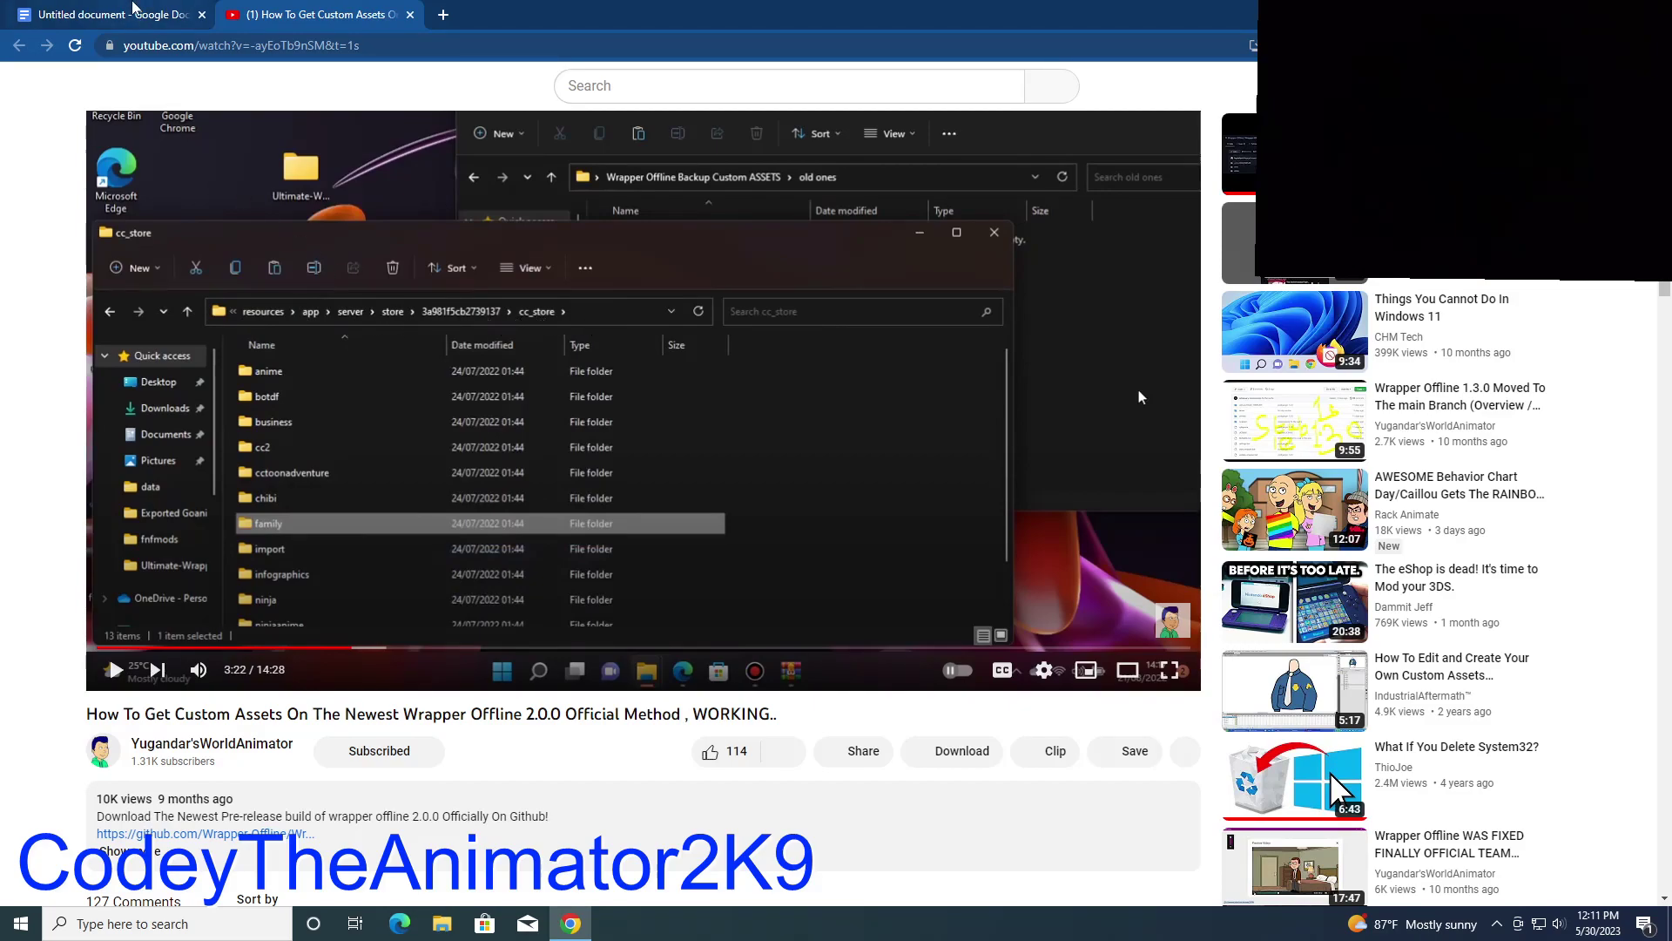
Step: Expand the video description and open its mediafire Jack assets link in a new tab
left_click(132, 8)
right_click(595, 420)
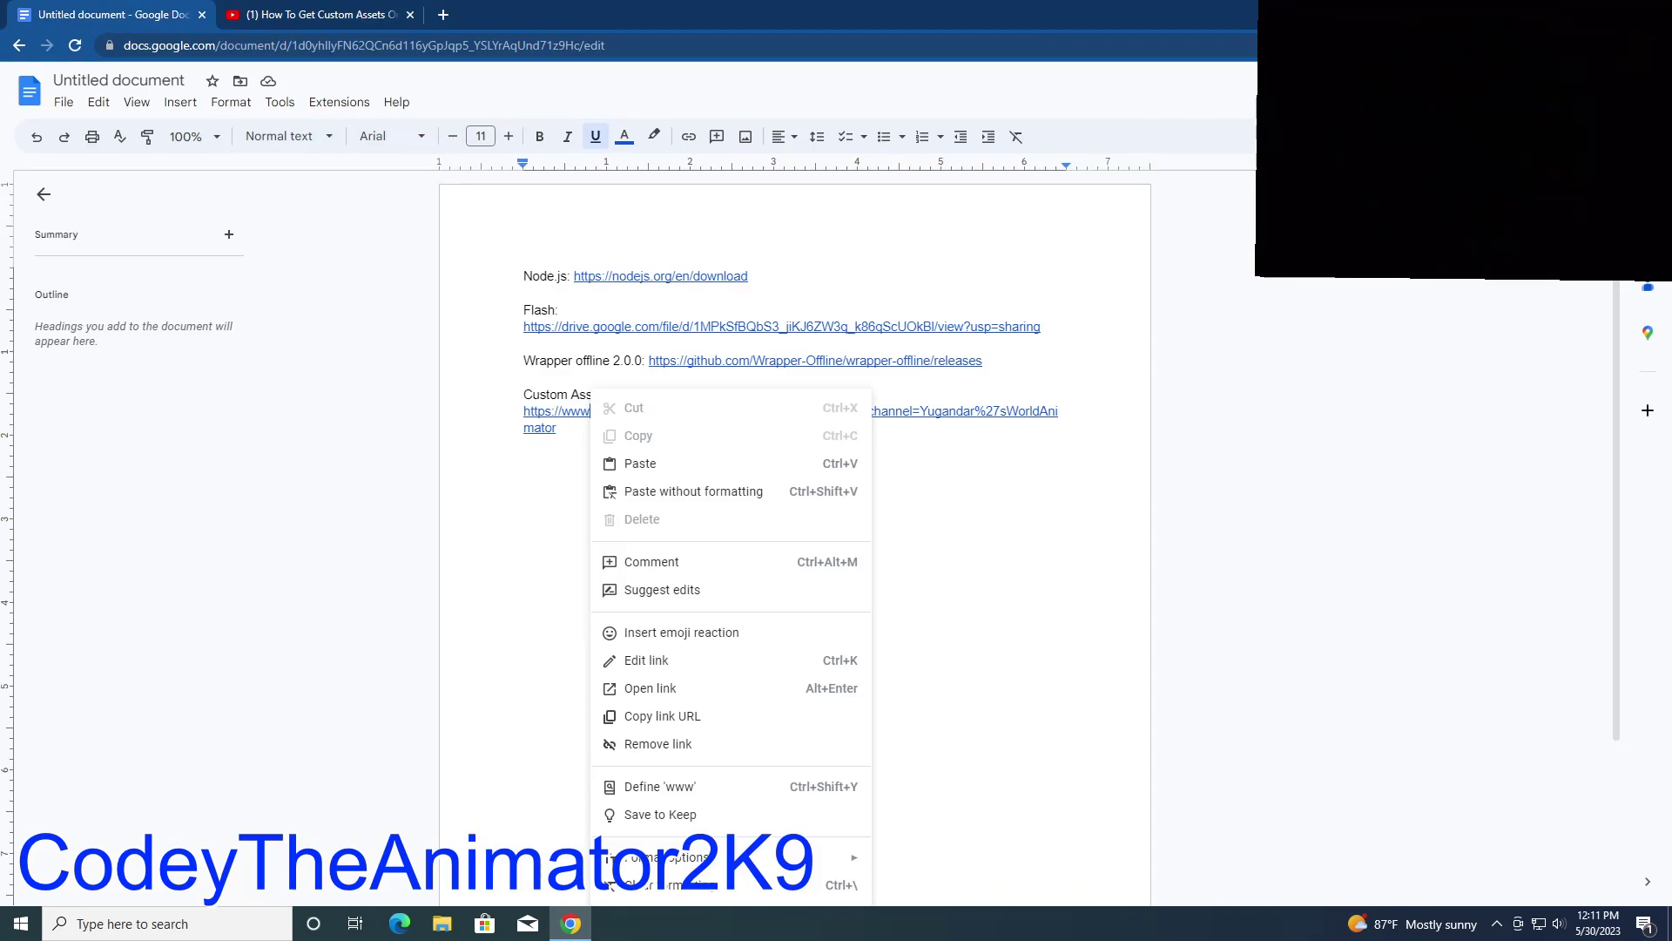
left_click(433, 331)
left_click(315, 14)
scroll(328, 446, "down", 2)
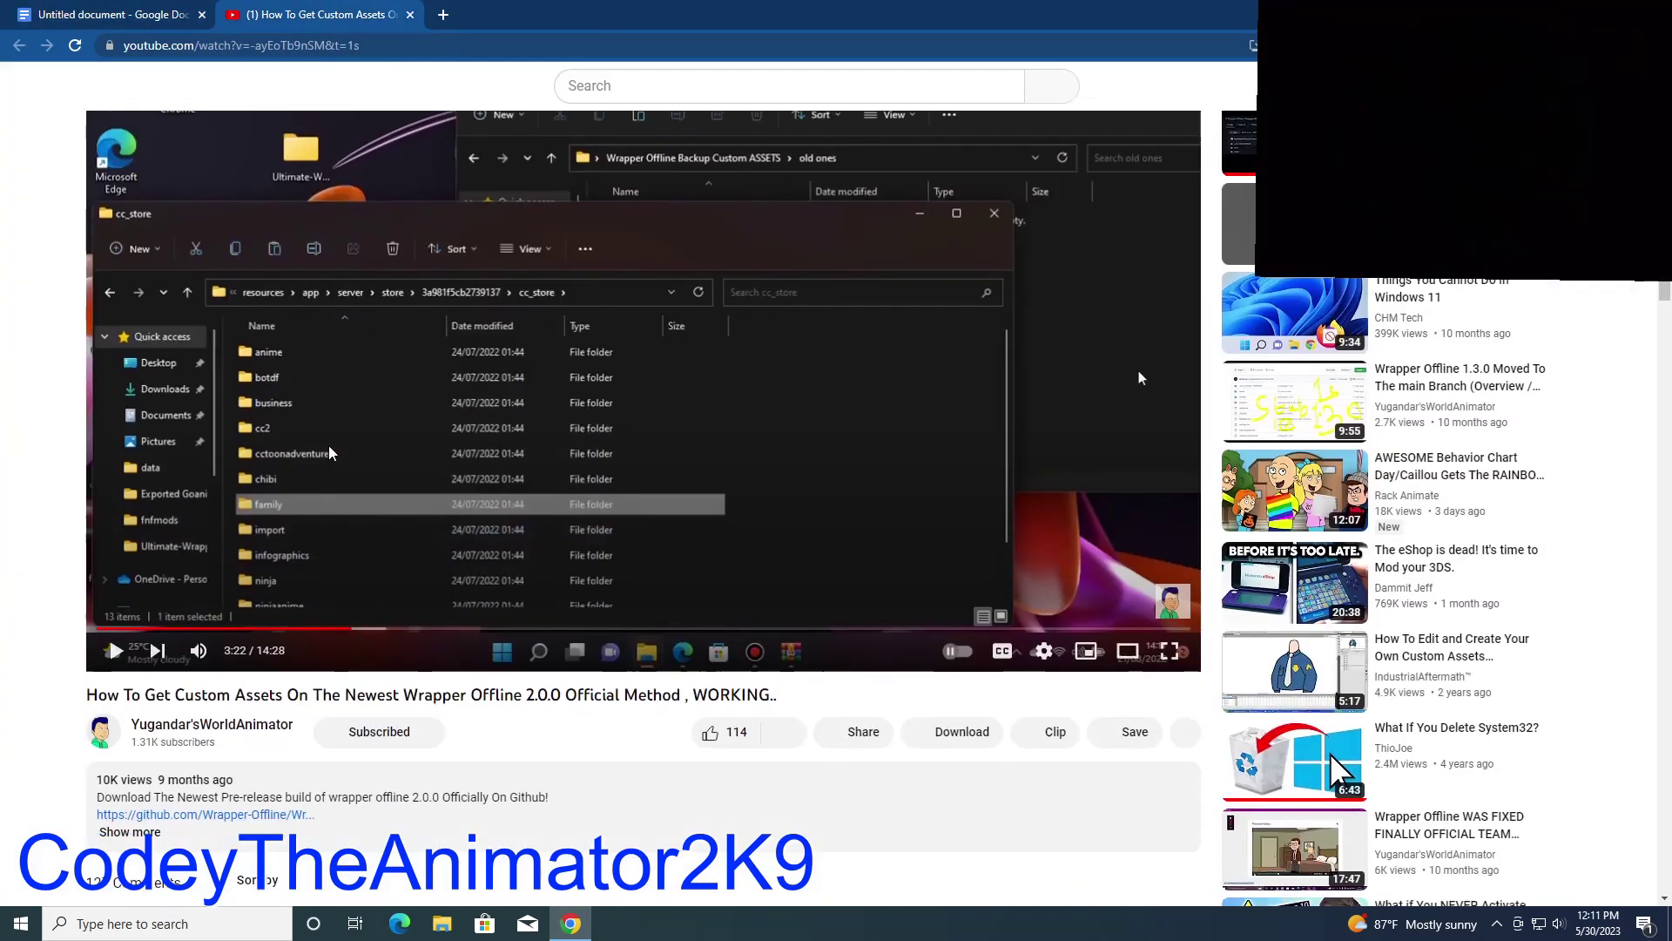
left_click(149, 678)
scroll(157, 662, "down", 2)
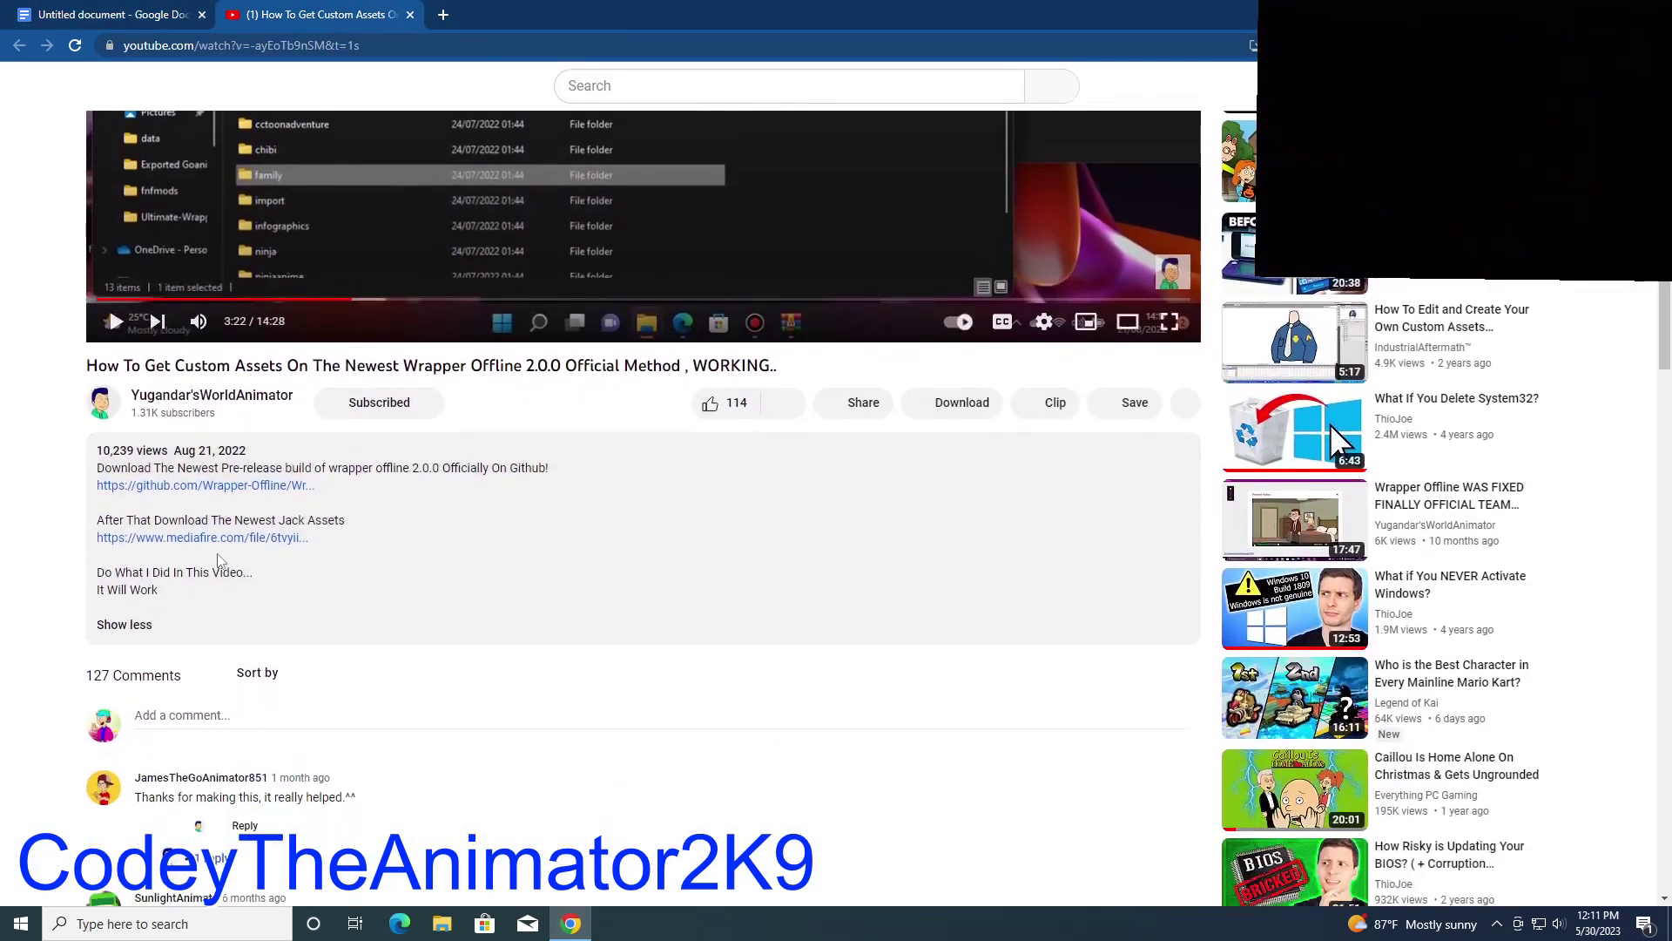
right_click(221, 549)
left_click(279, 558)
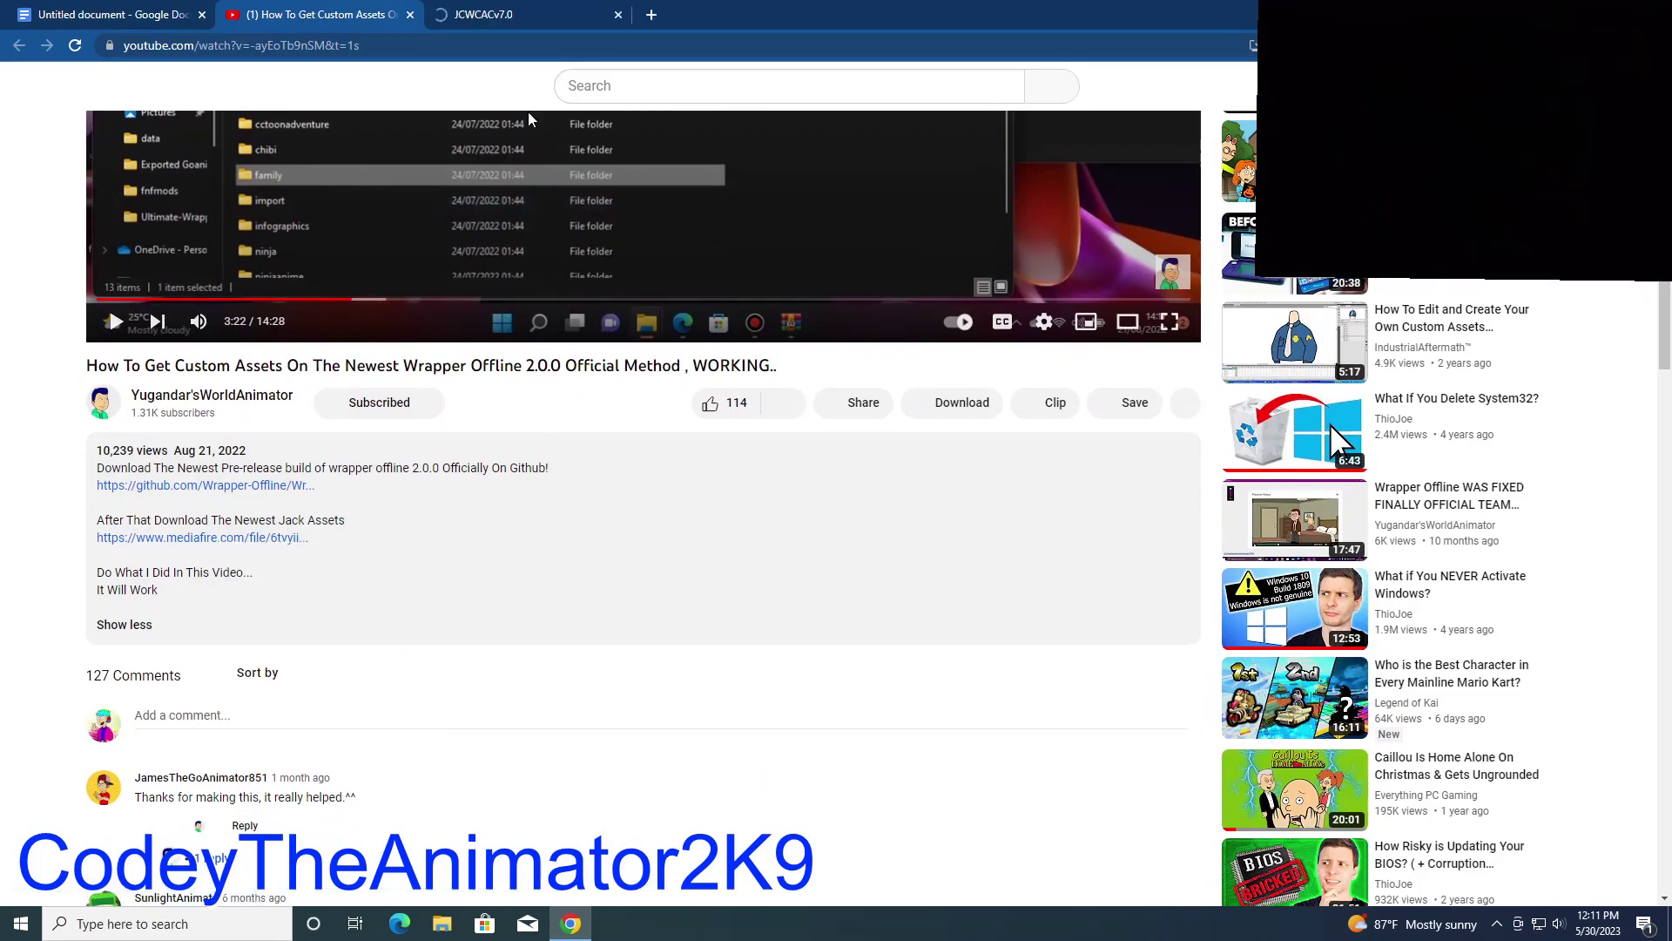